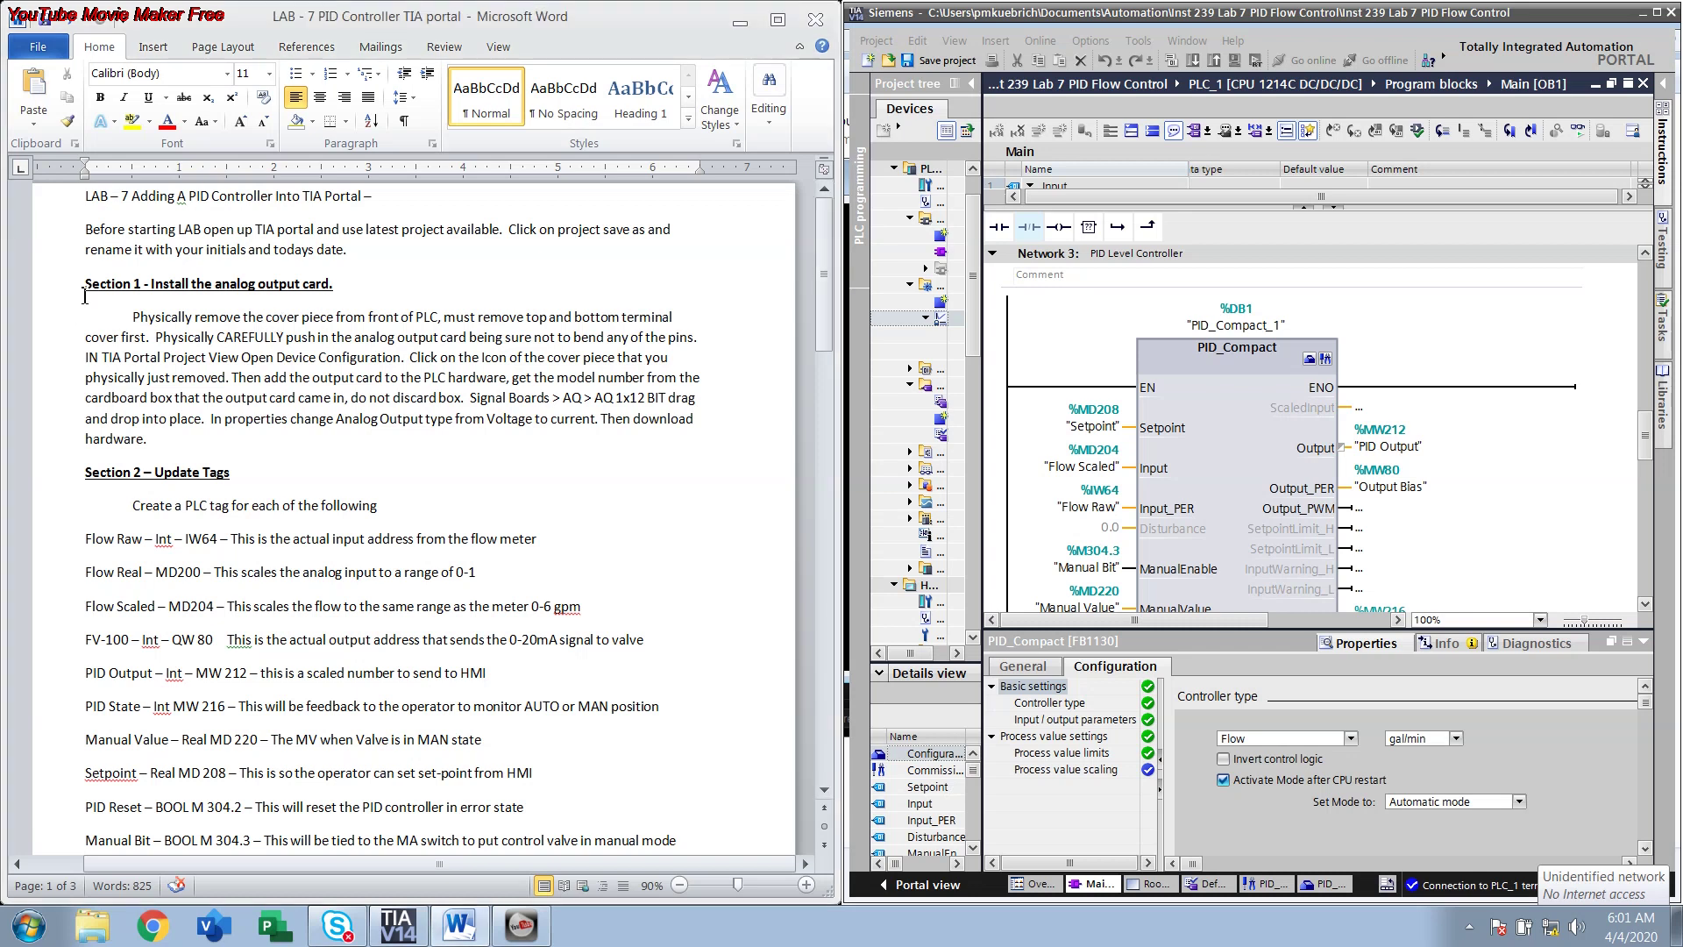
- Read the lab document's Section 1 on installing the analog output card and continue to the tag list in Section 2
{"action": "left_click_drag", "start_coordinate": [85, 283], "coordinate": [243, 429]}
{"action": "left_click", "coordinate": [242, 426]}
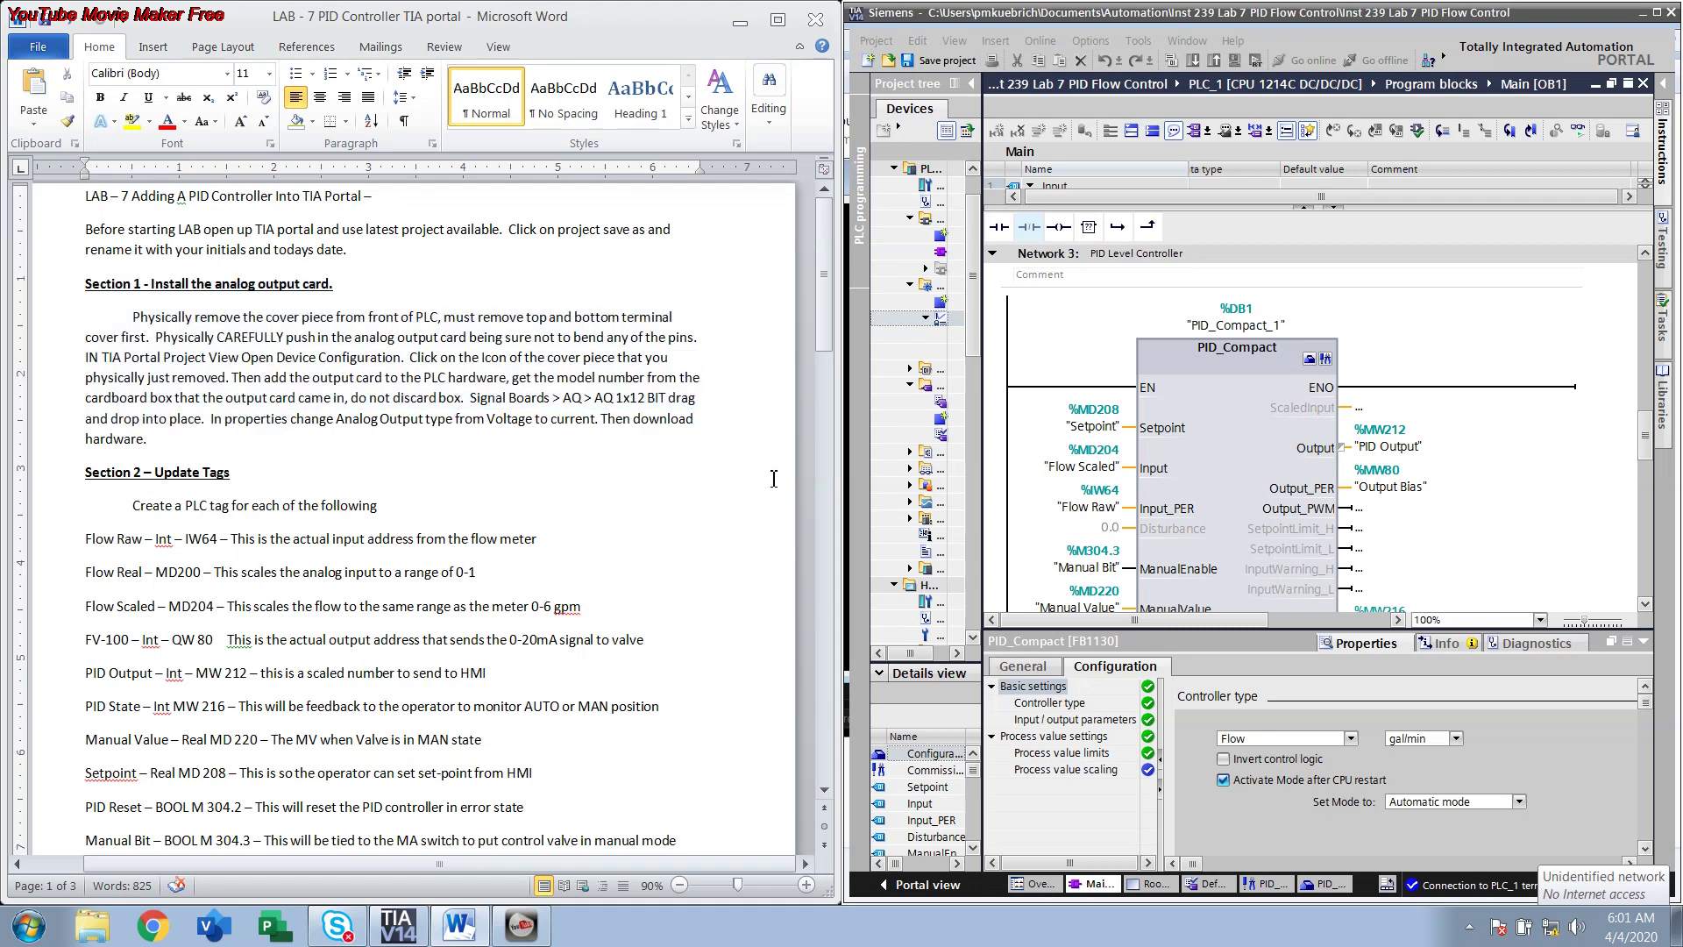
{"action": "left_click_drag", "start_coordinate": [822, 319], "coordinate": [828, 380]}
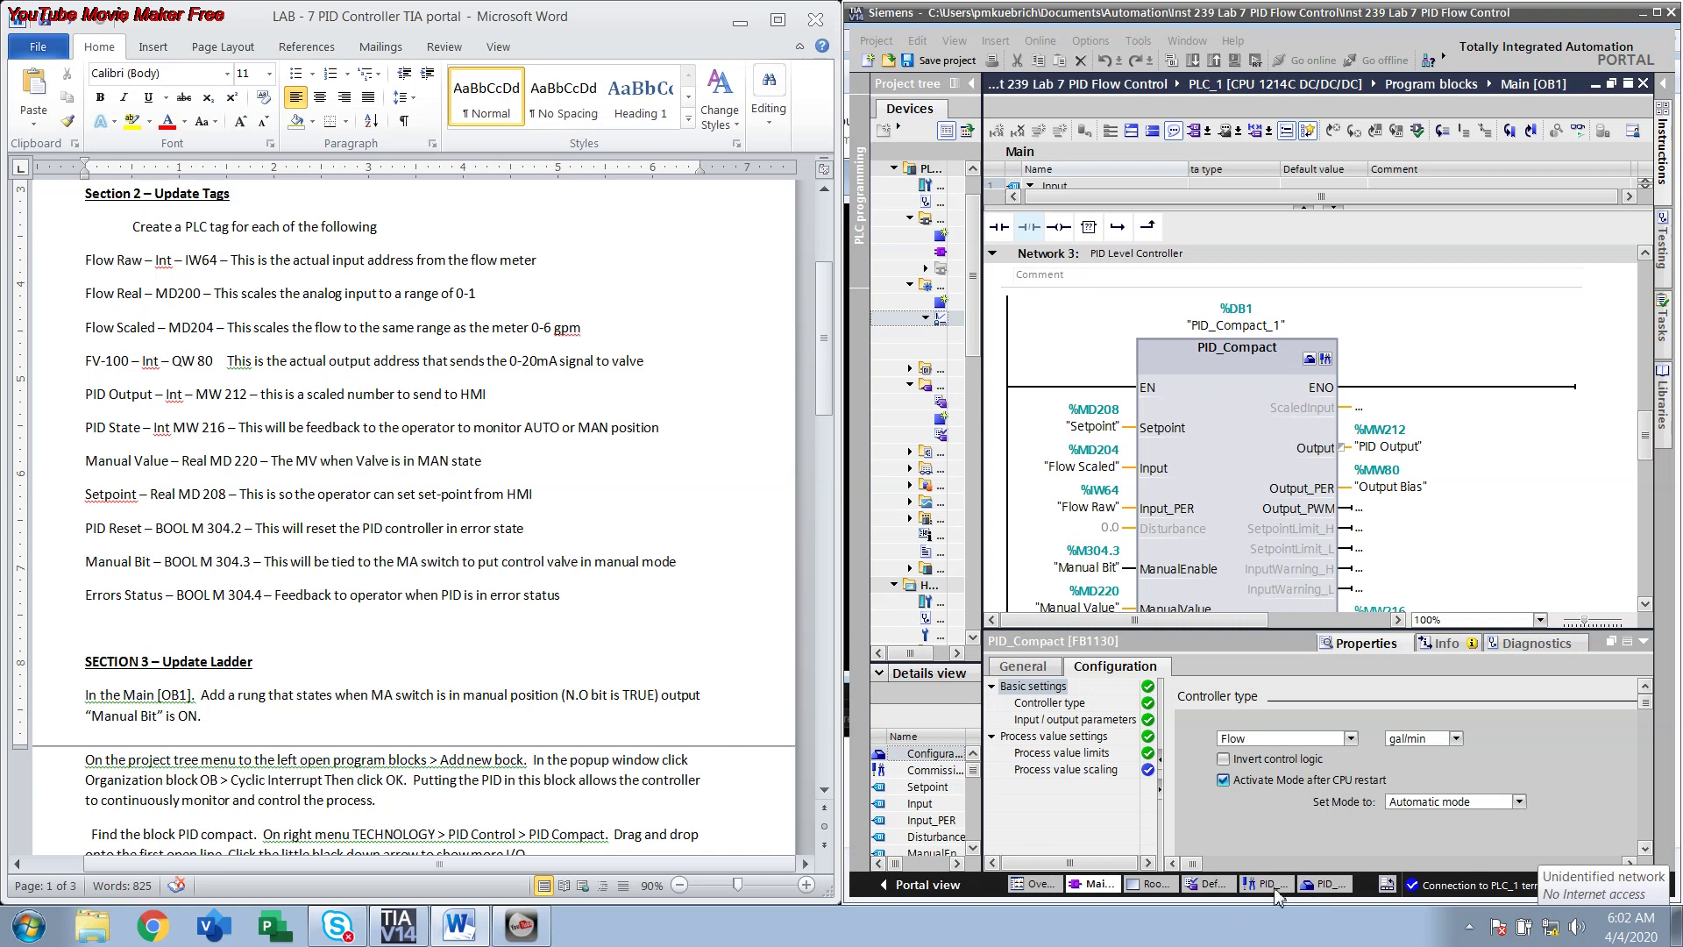
- Open the default PLC tag table and compare its Flow Raw, Flow Scaled and FV-100 tags with the lab document's tag list
{"action": "left_click", "coordinate": [1208, 896]}
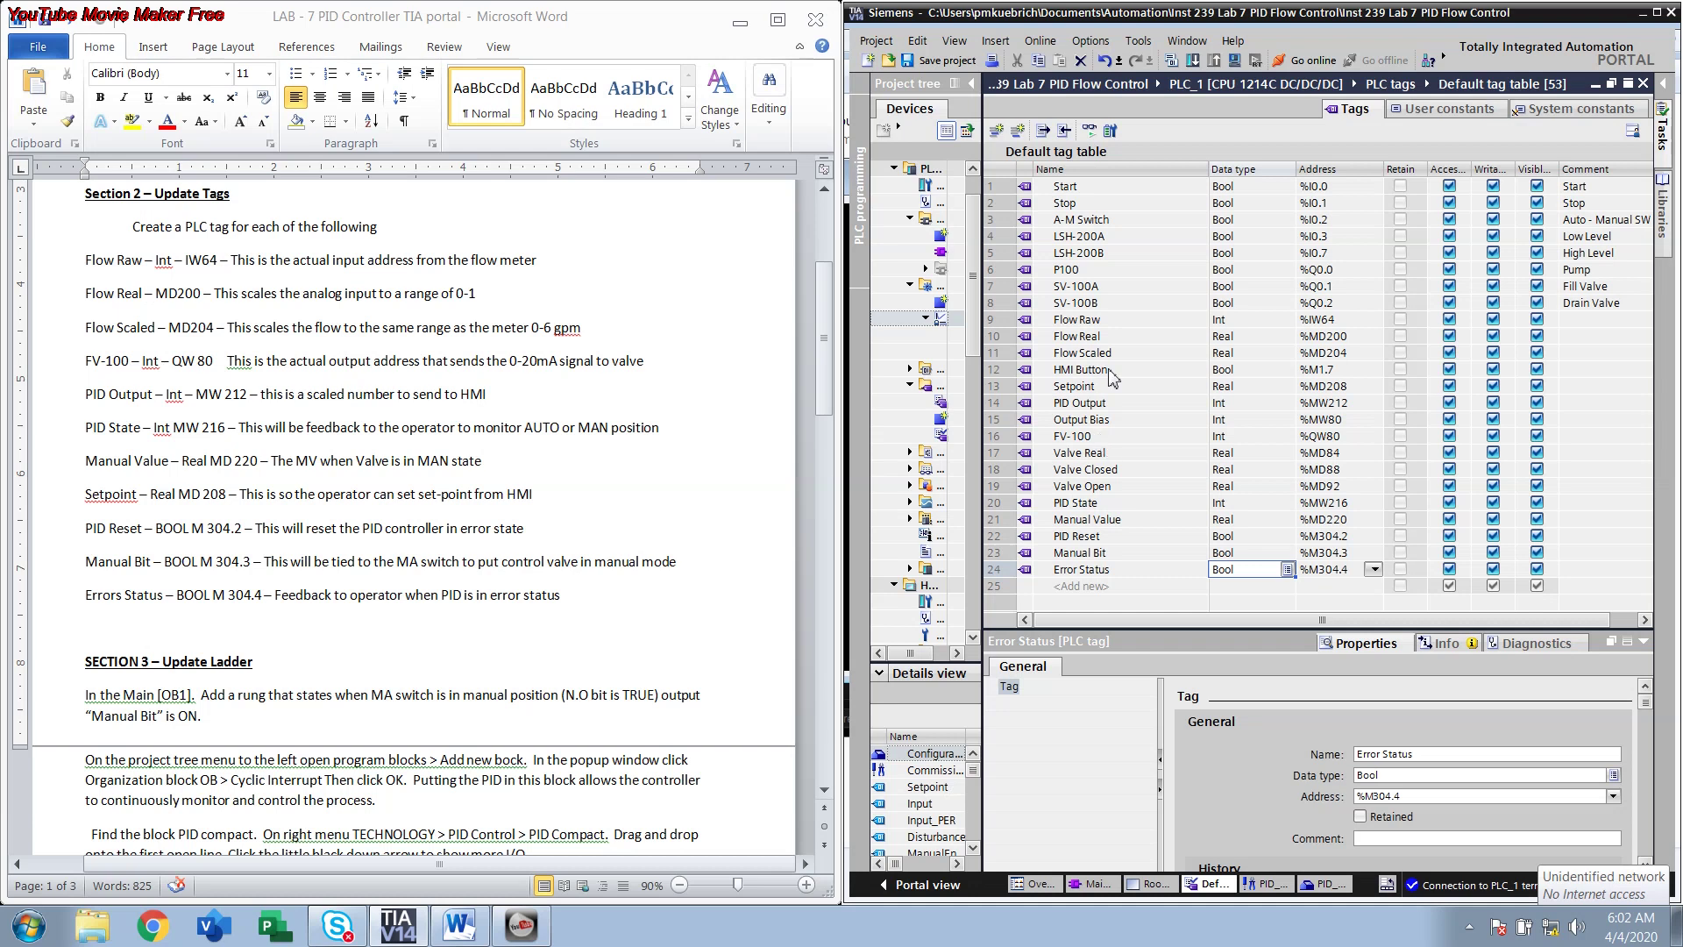
{"action": "left_click", "coordinate": [1118, 324]}
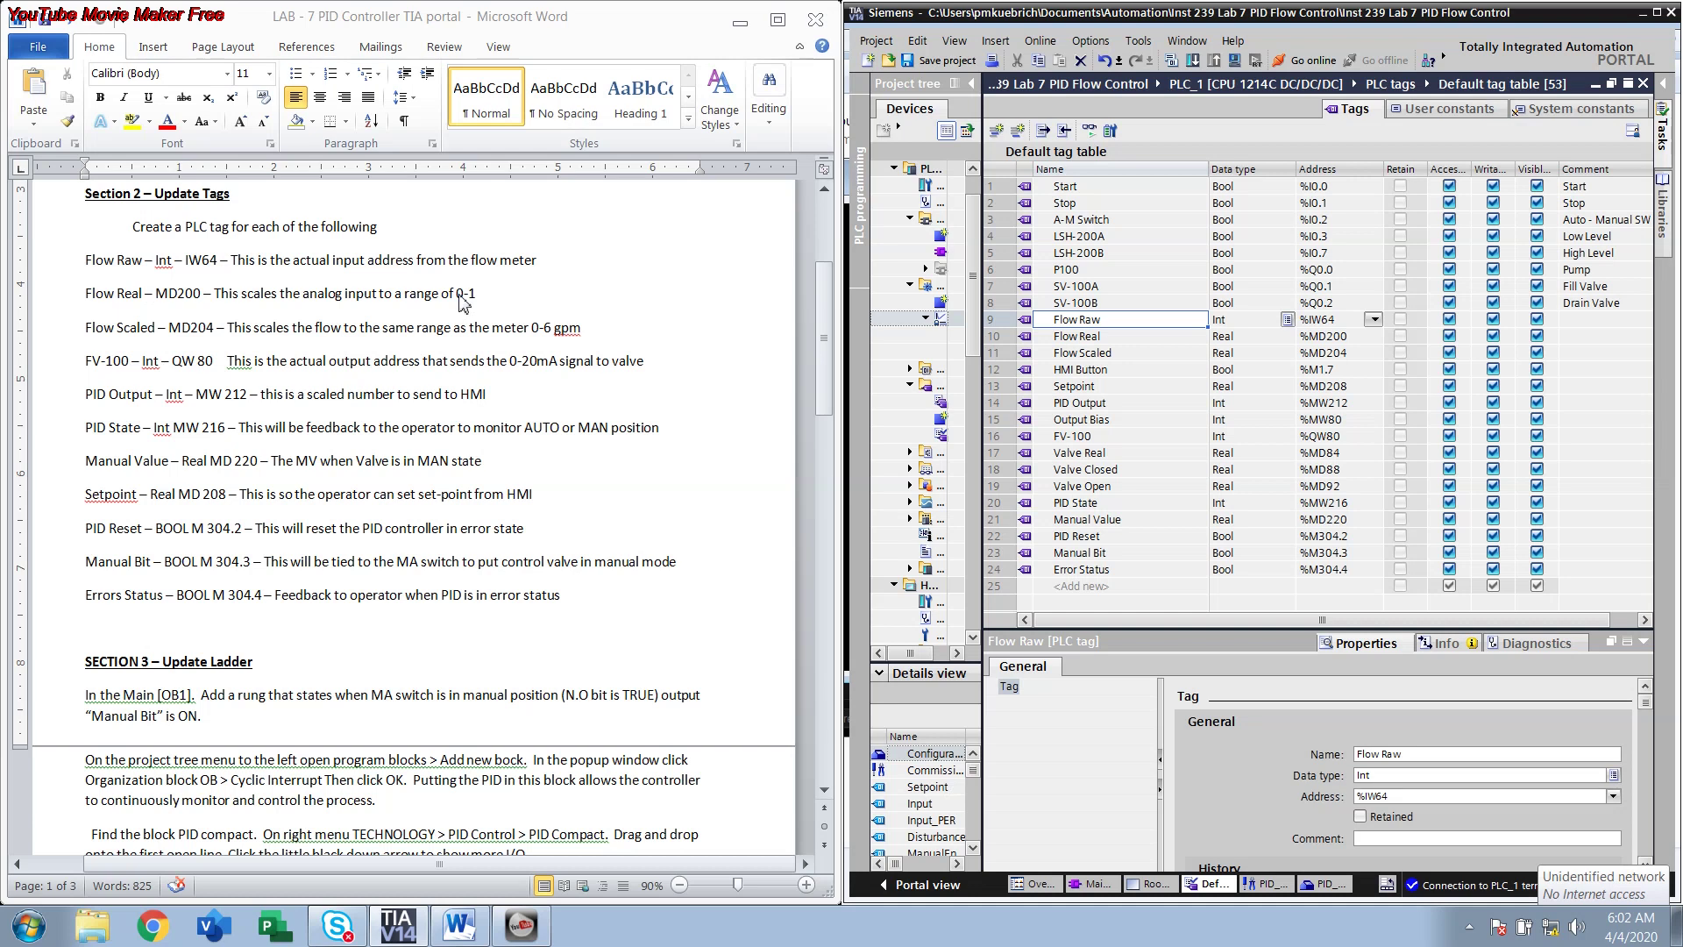
{"action": "left_click", "coordinate": [450, 336]}
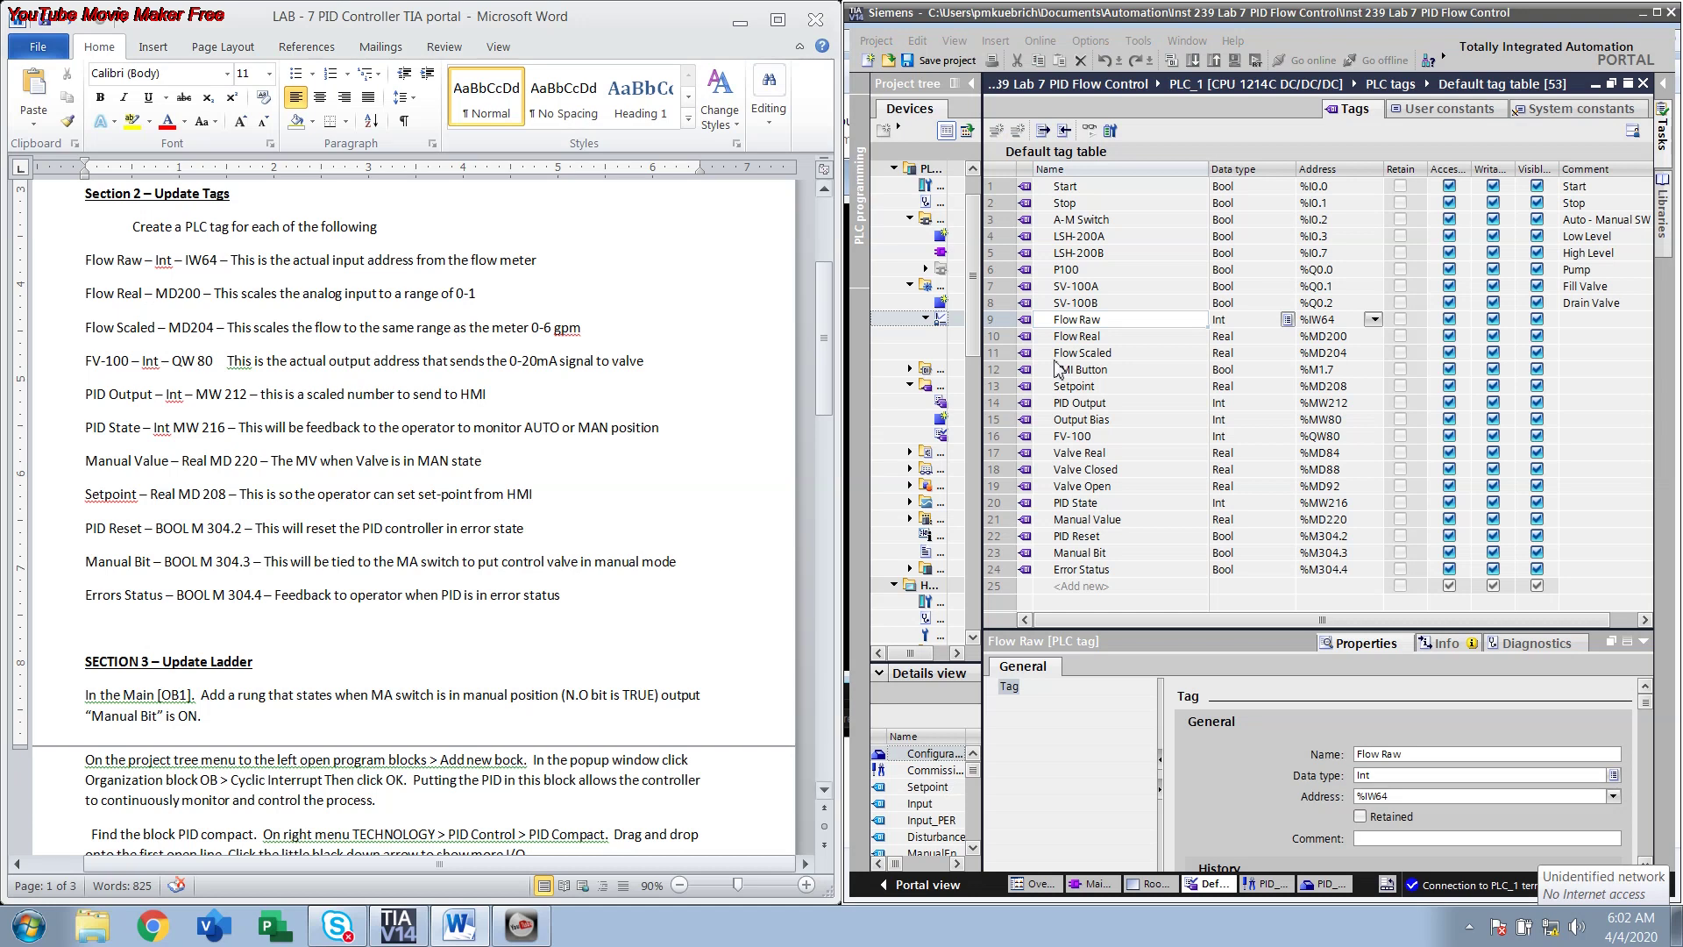
{"action": "left_click", "coordinate": [1107, 356]}
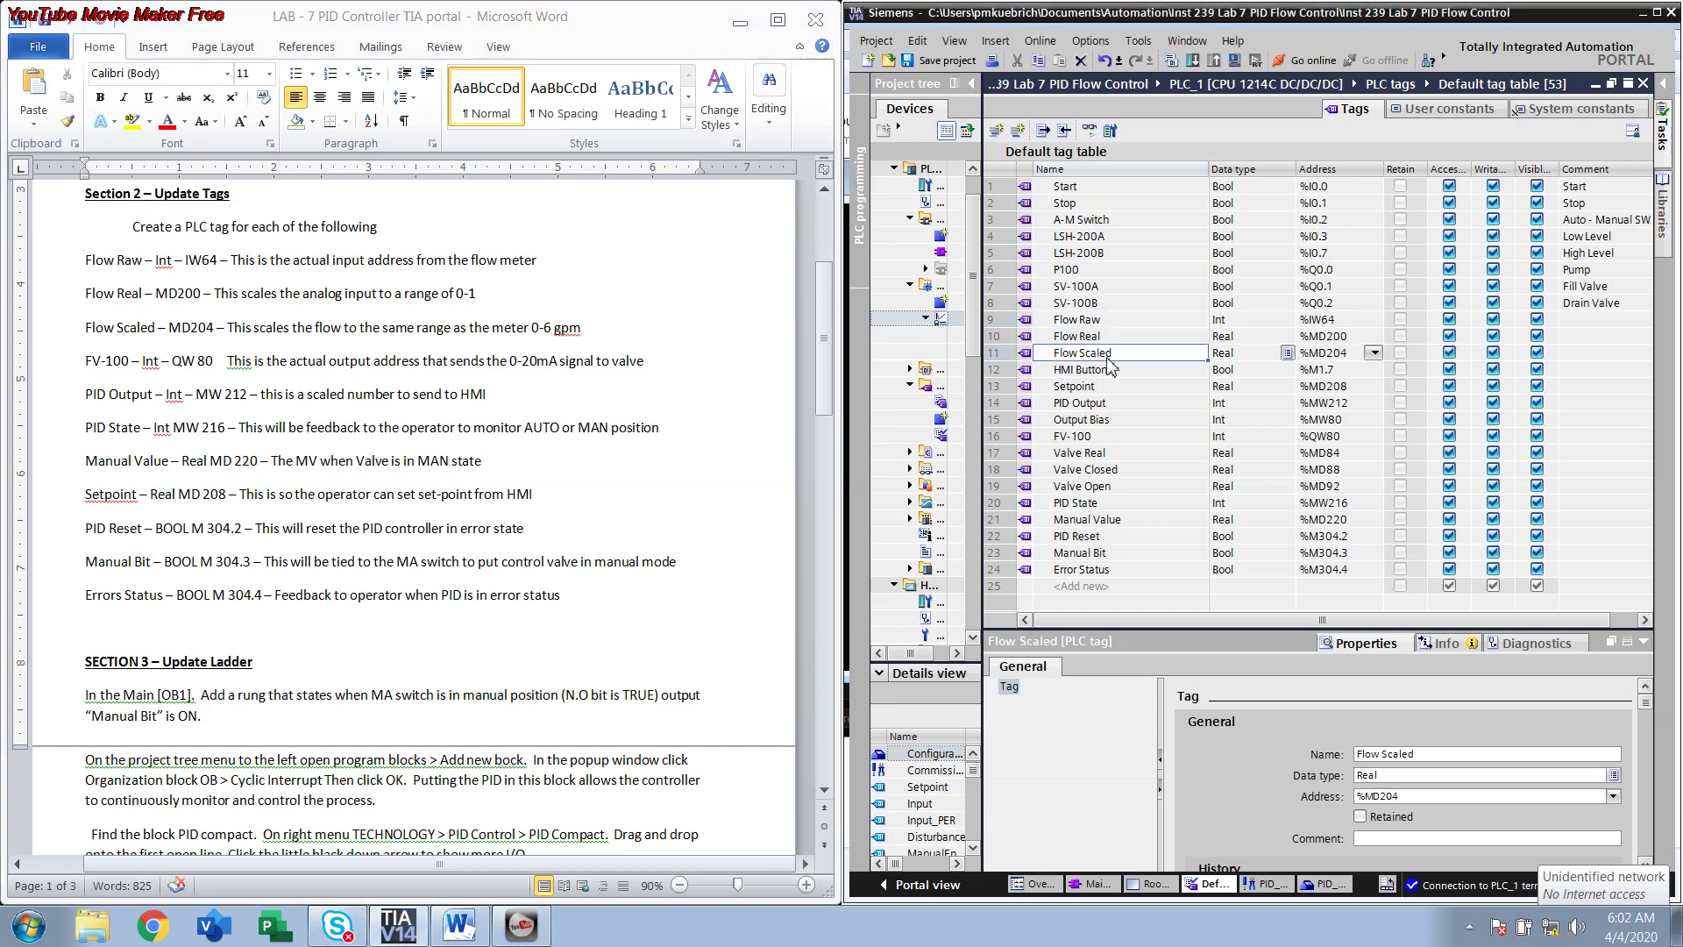
{"action": "left_click", "coordinate": [104, 335]}
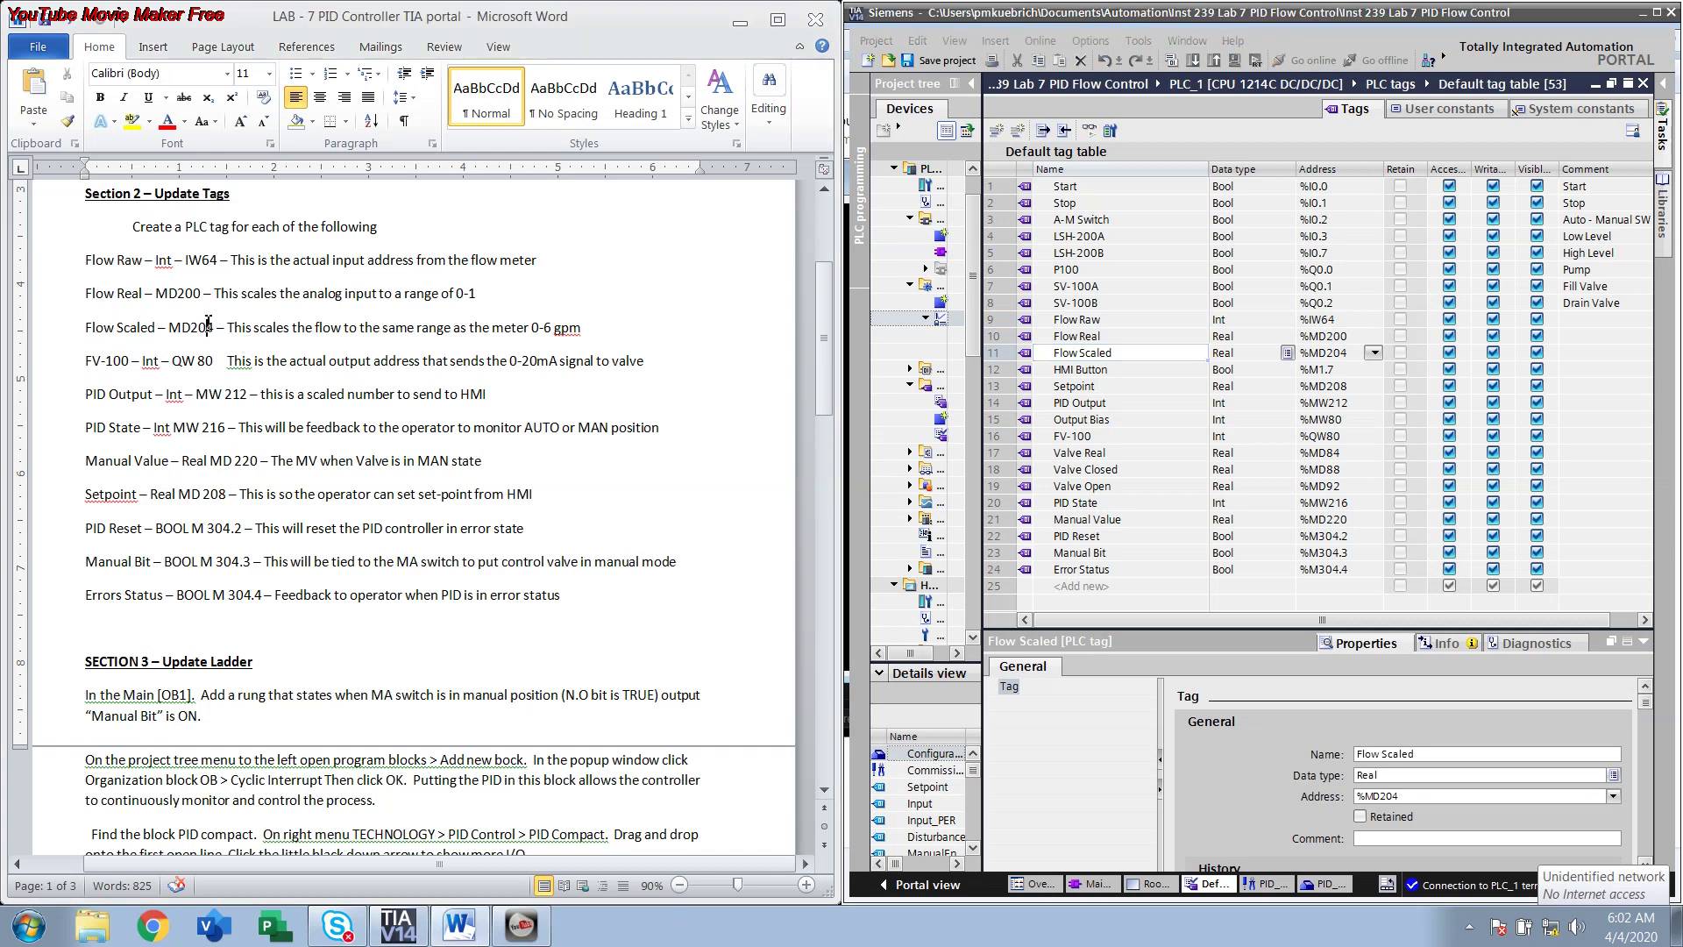
{"action": "left_click_drag", "start_coordinate": [209, 327], "coordinate": [528, 338]}
{"action": "left_click", "coordinate": [512, 329]}
{"action": "left_click_drag", "start_coordinate": [87, 360], "coordinate": [586, 372]}
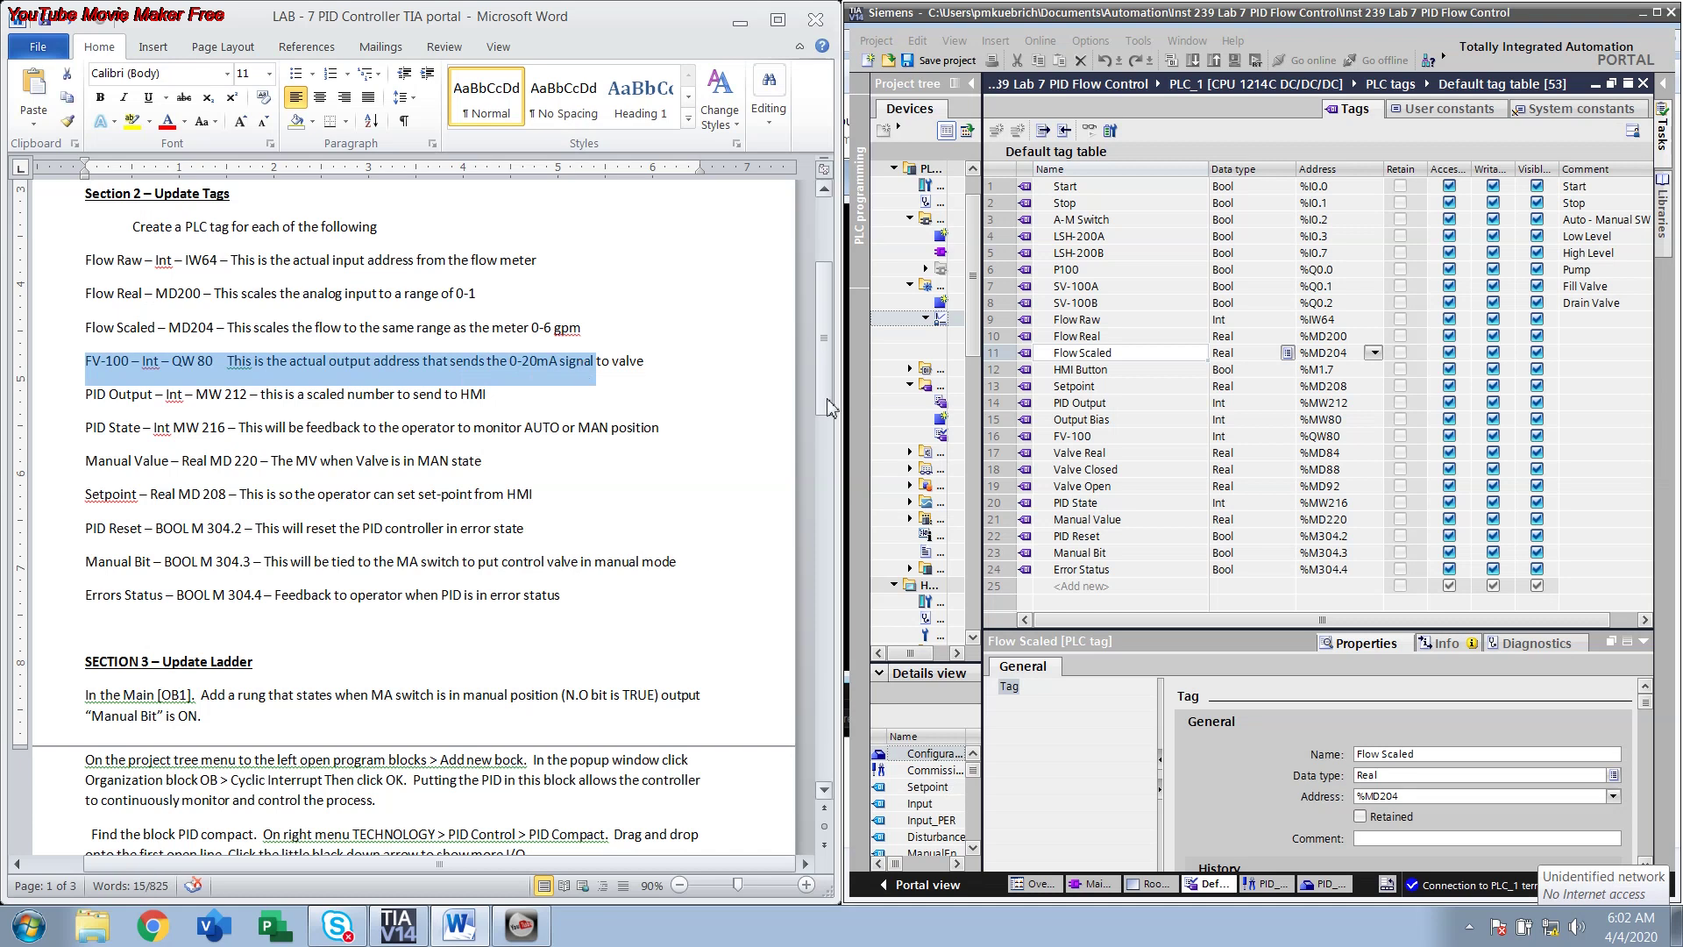
{"action": "left_click", "coordinate": [1085, 438]}
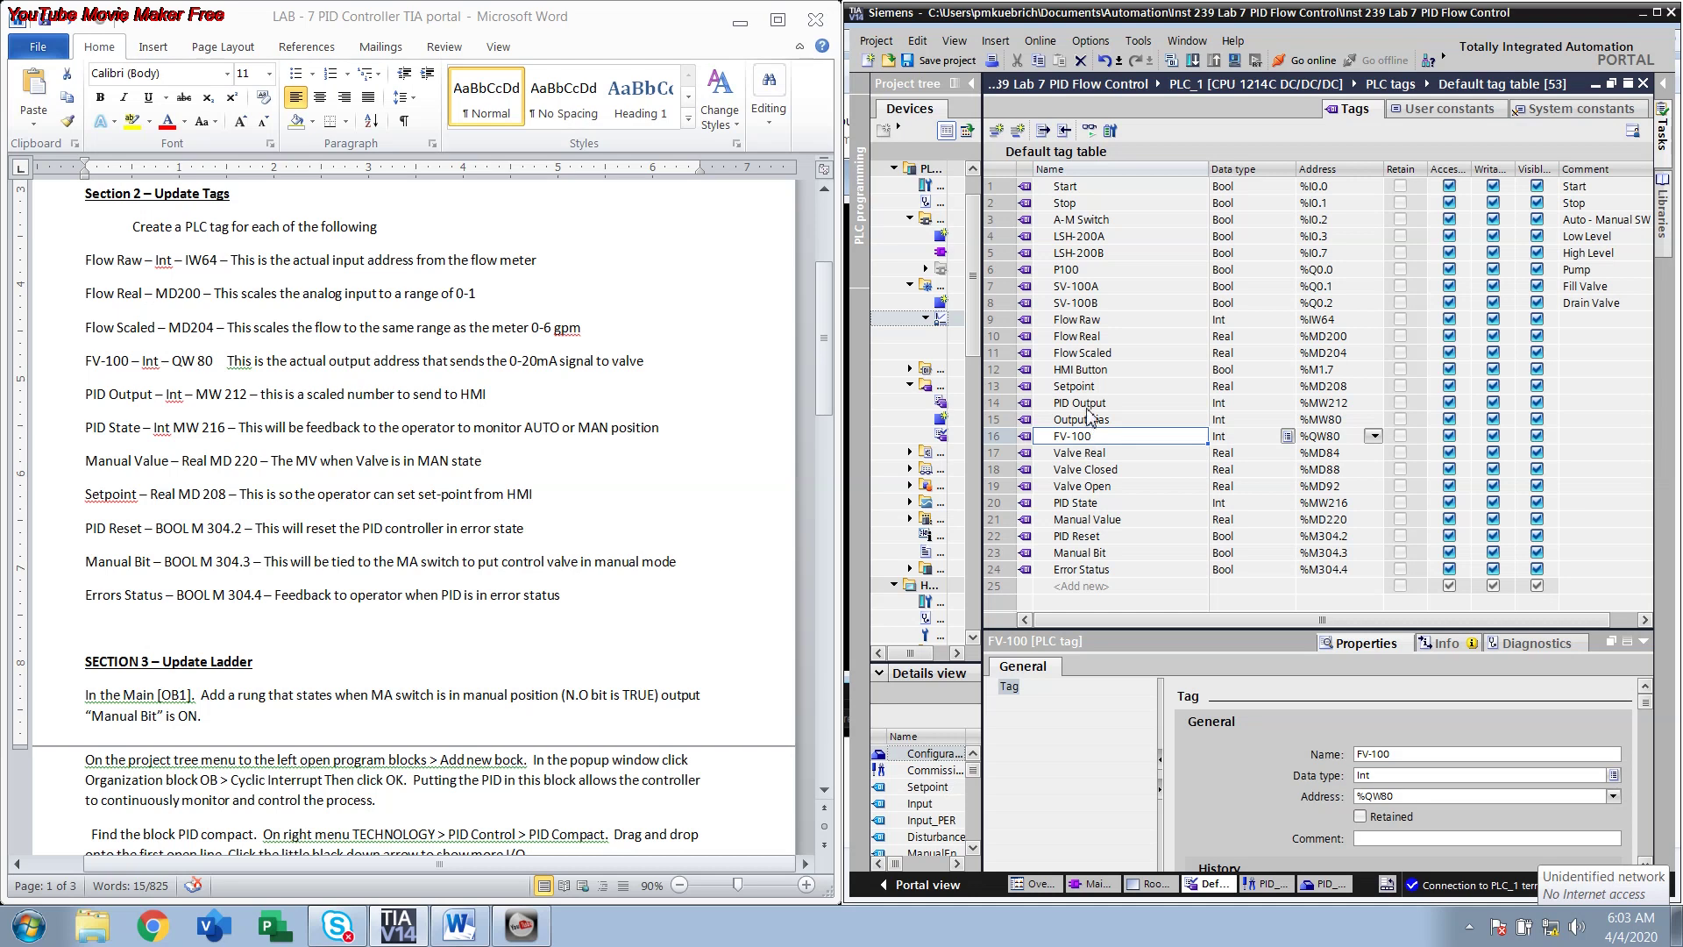
- Check the PID Output, PID State, Manual Value, PID Reset, Manual Bit and Error Status tags in the default tag table
{"action": "left_click", "coordinate": [1087, 408]}
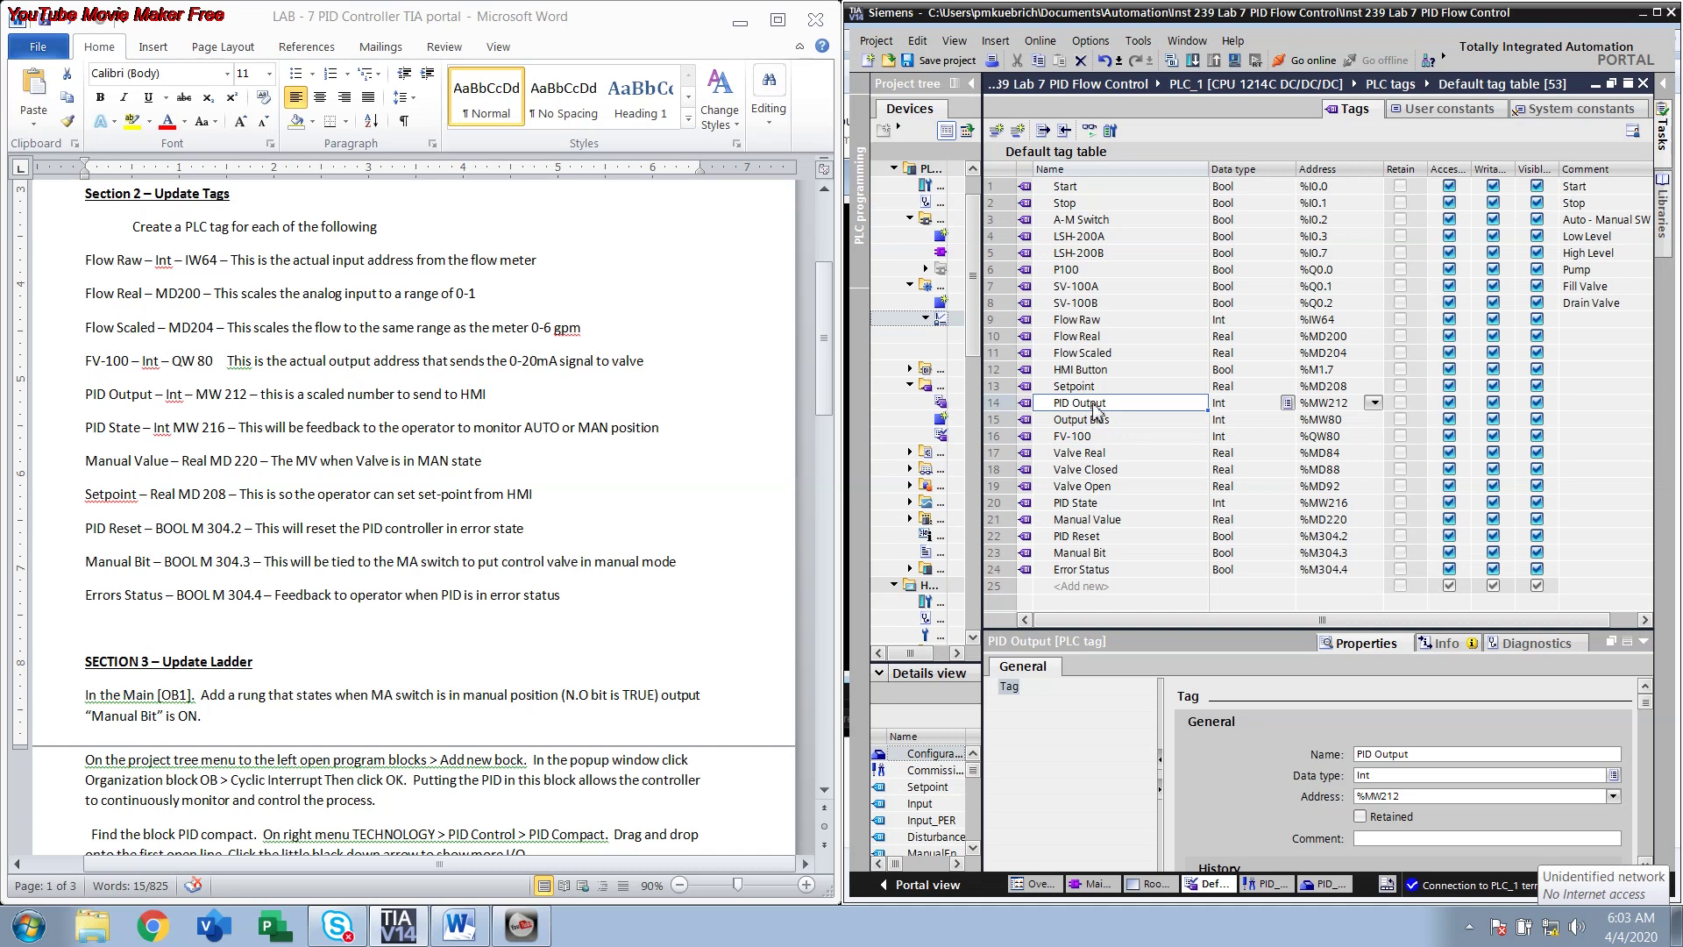
{"action": "left_click", "coordinate": [1114, 505]}
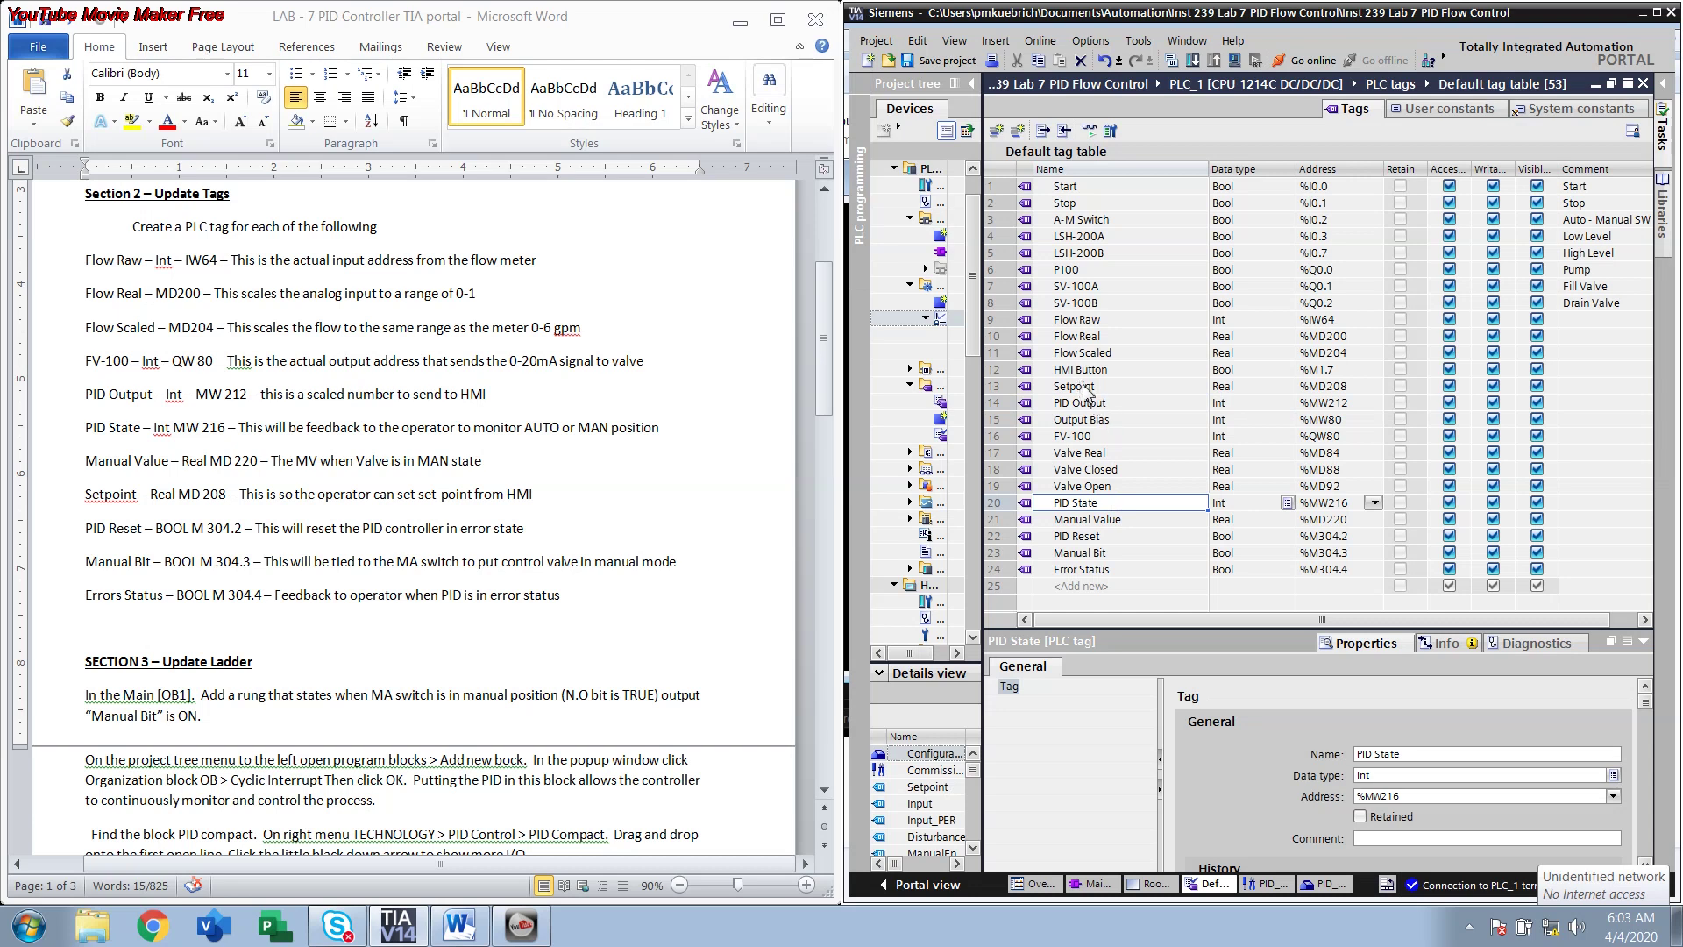
{"action": "left_click", "coordinate": [1104, 524]}
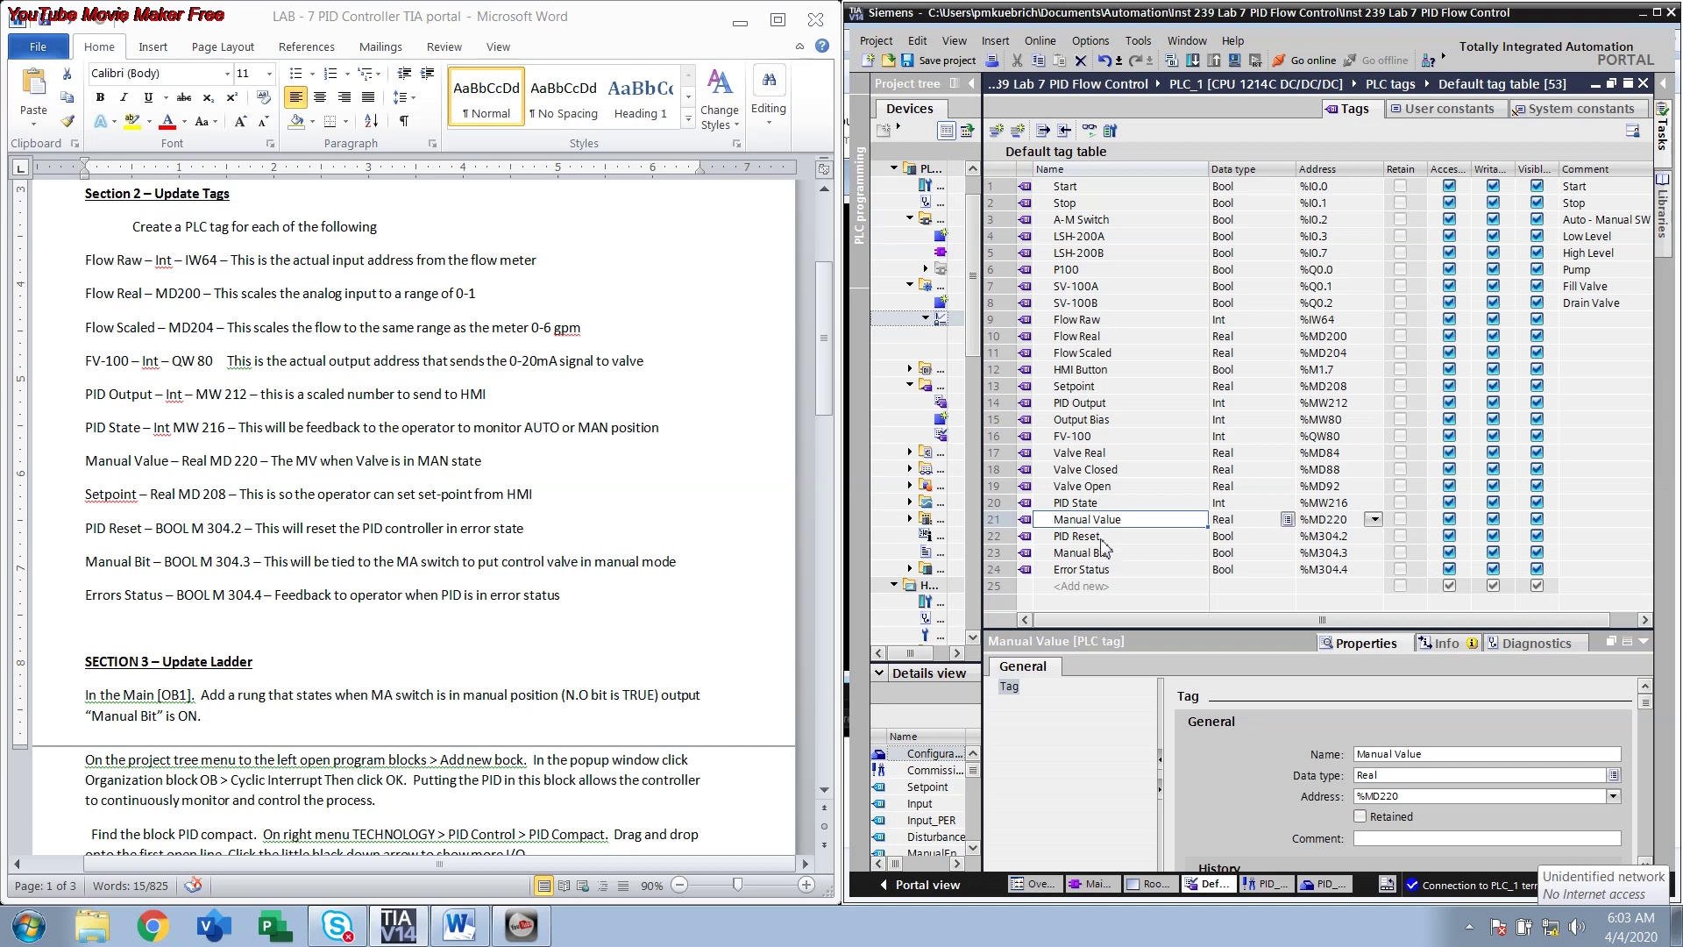
{"action": "left_click", "coordinate": [1100, 538]}
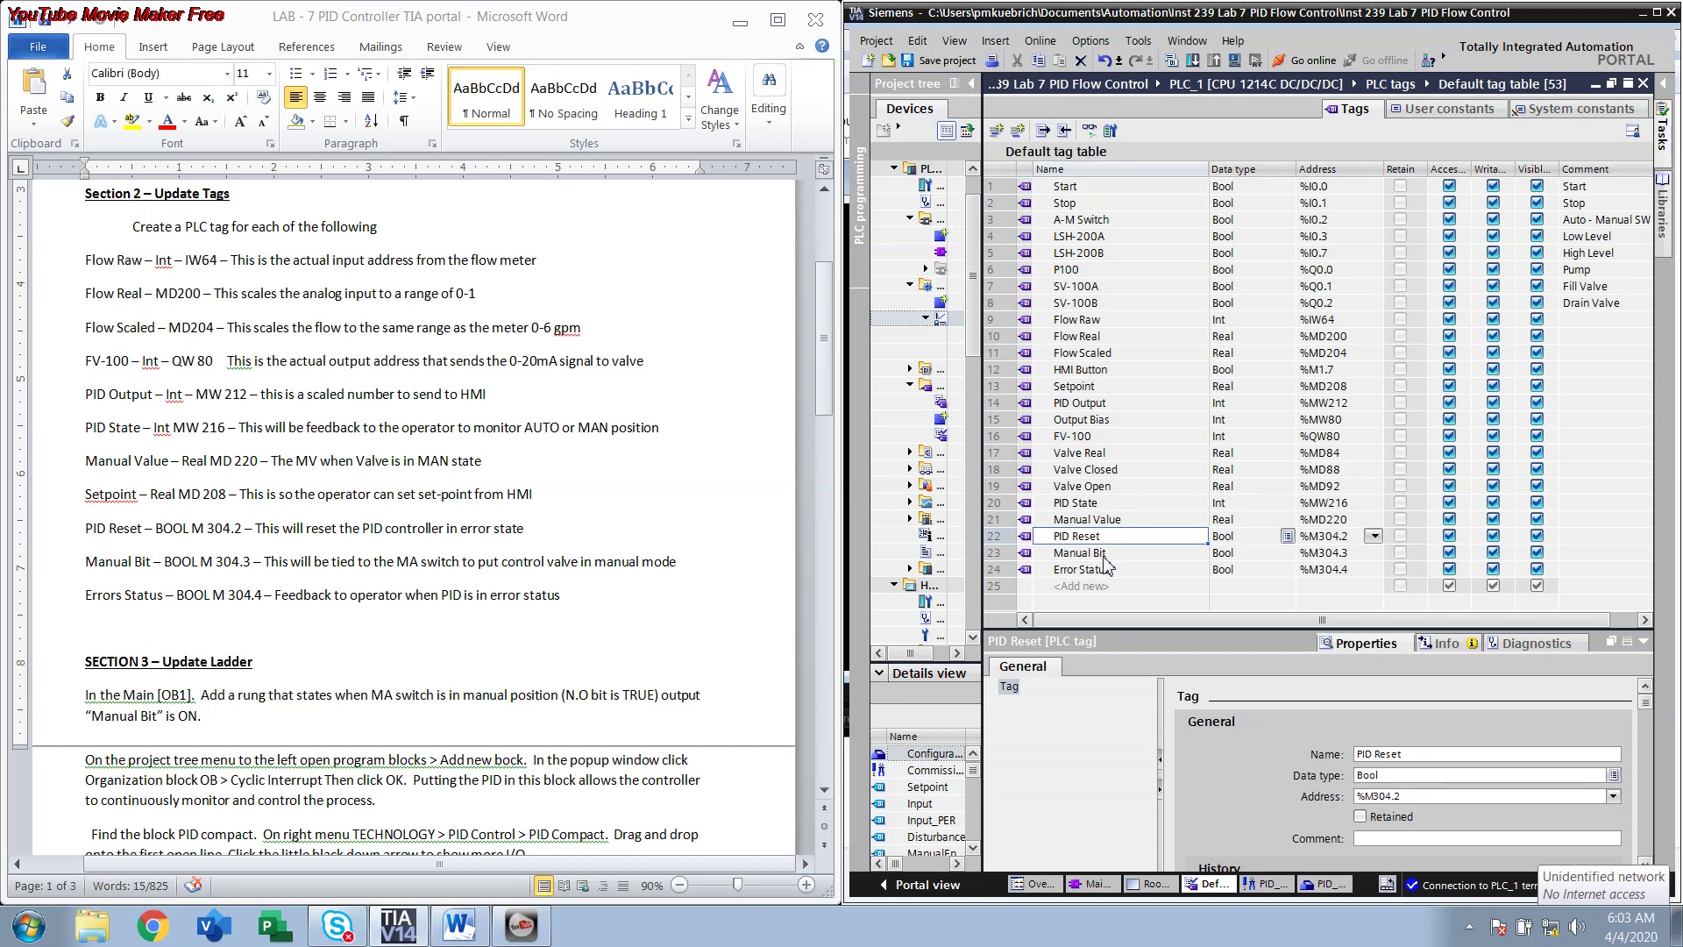
{"action": "left_click", "coordinate": [1103, 556]}
{"action": "left_click", "coordinate": [1104, 570]}
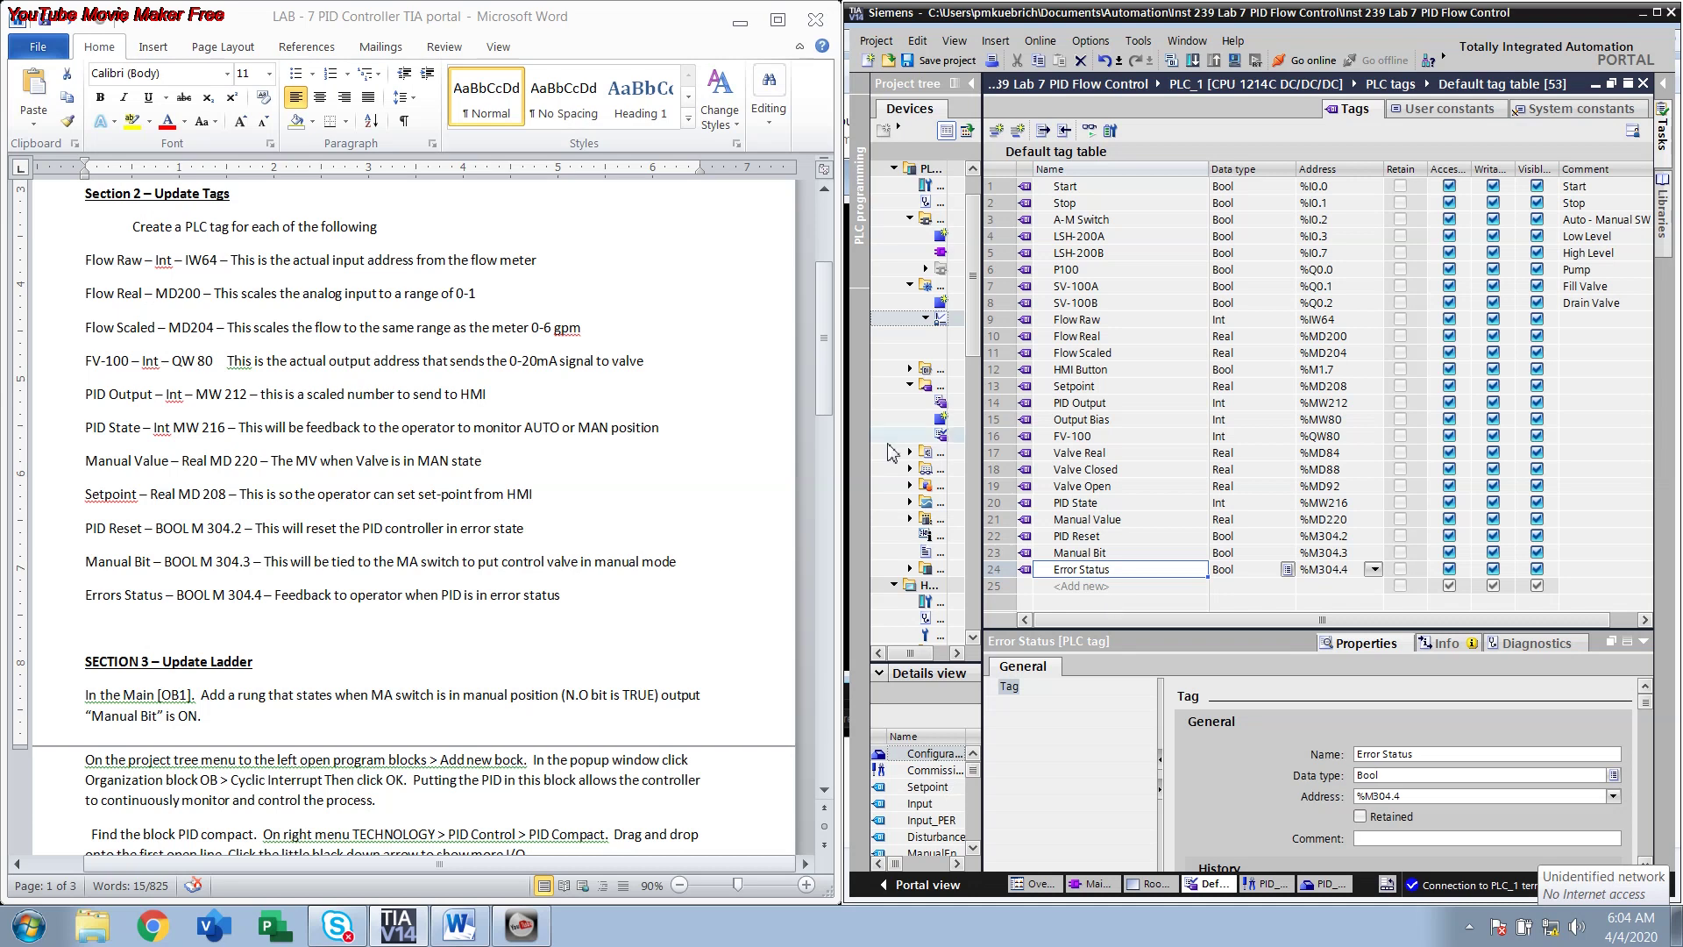
{"action": "left_click", "coordinate": [1067, 559]}
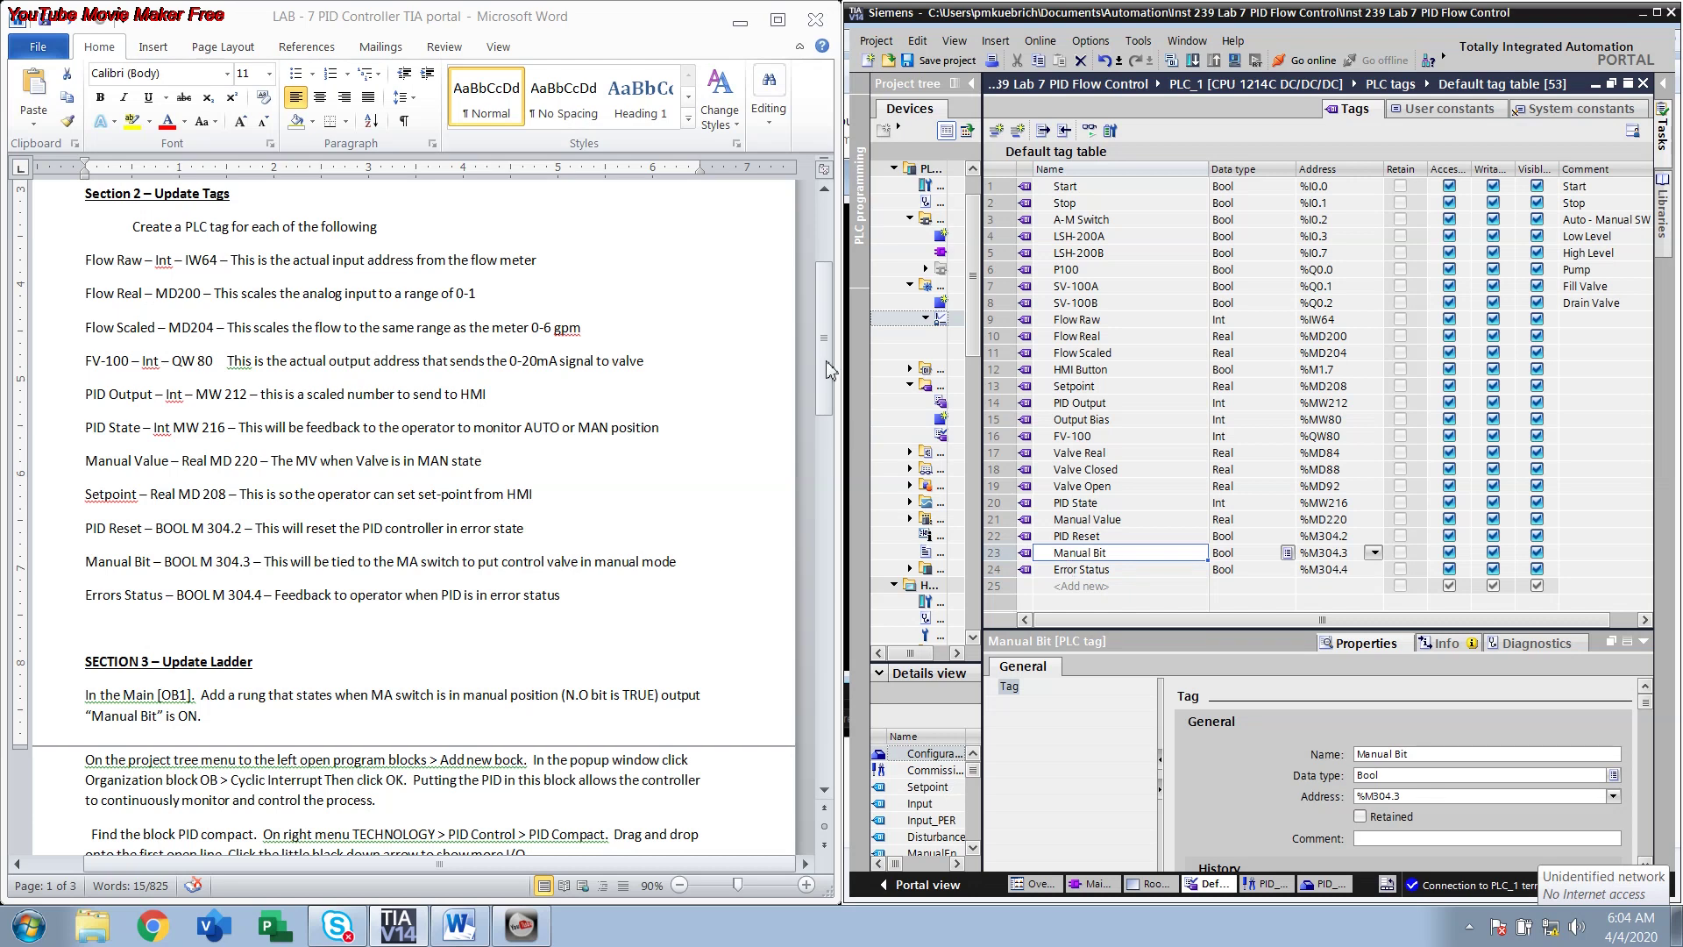
- Bring up Section 3 of the lab document and examine the PID_Compact block's input and output tags in Main [OB1]
{"action": "left_click_drag", "start_coordinate": [826, 363], "coordinate": [835, 469]}
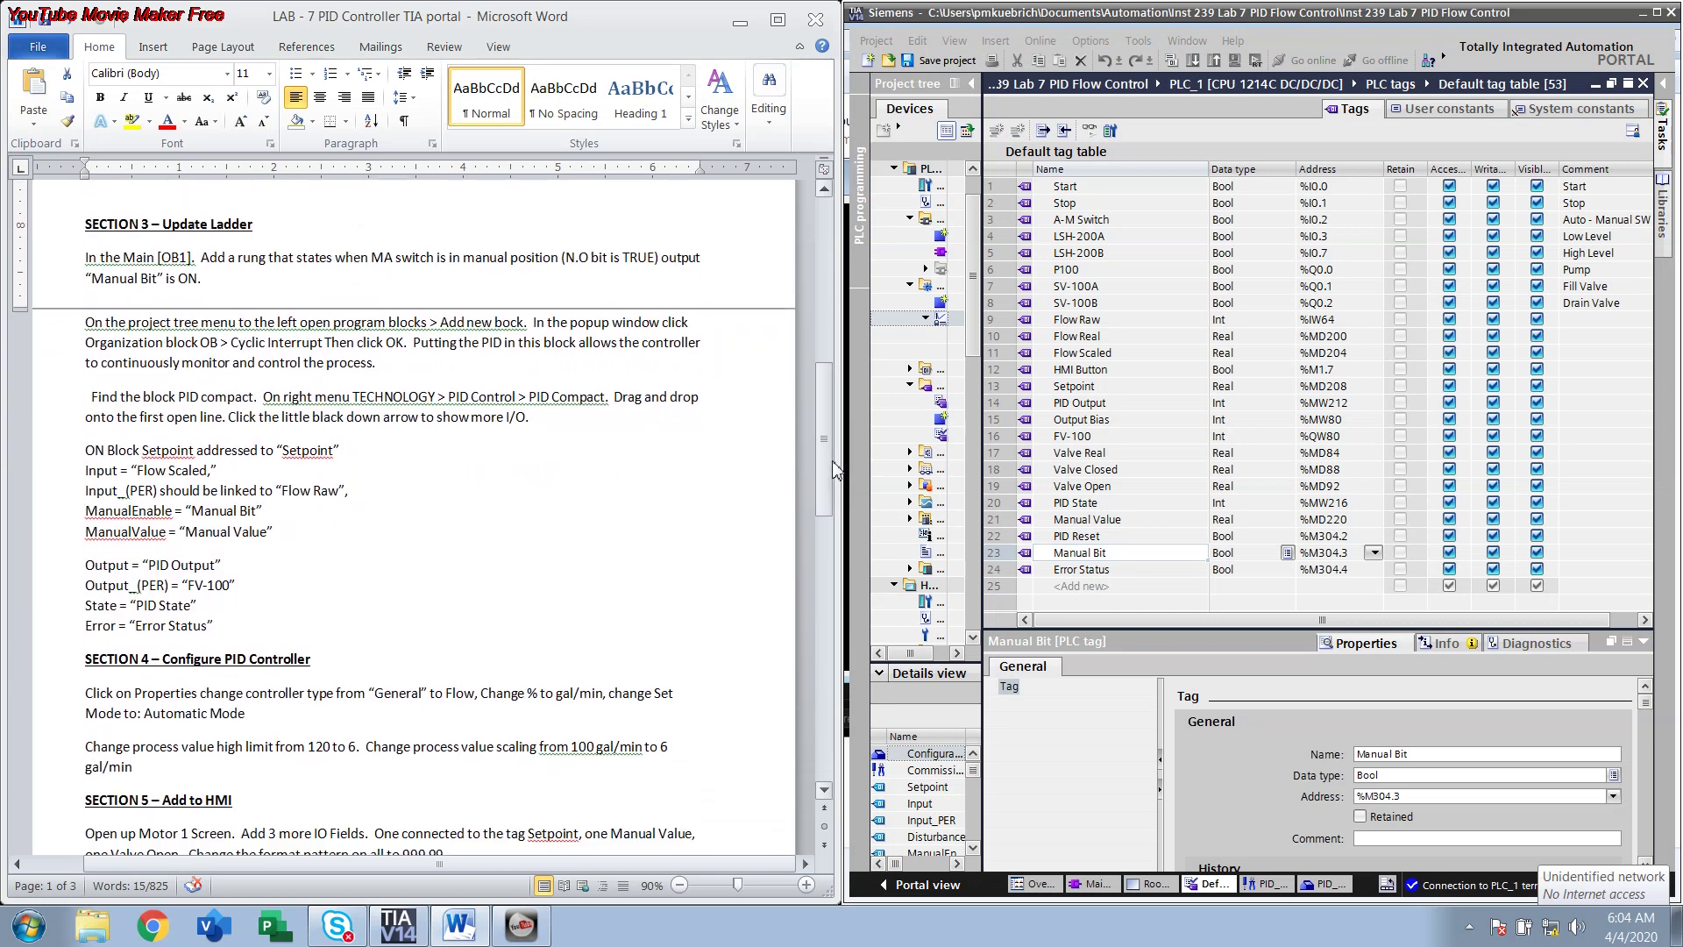
{"action": "left_click", "coordinate": [1092, 884]}
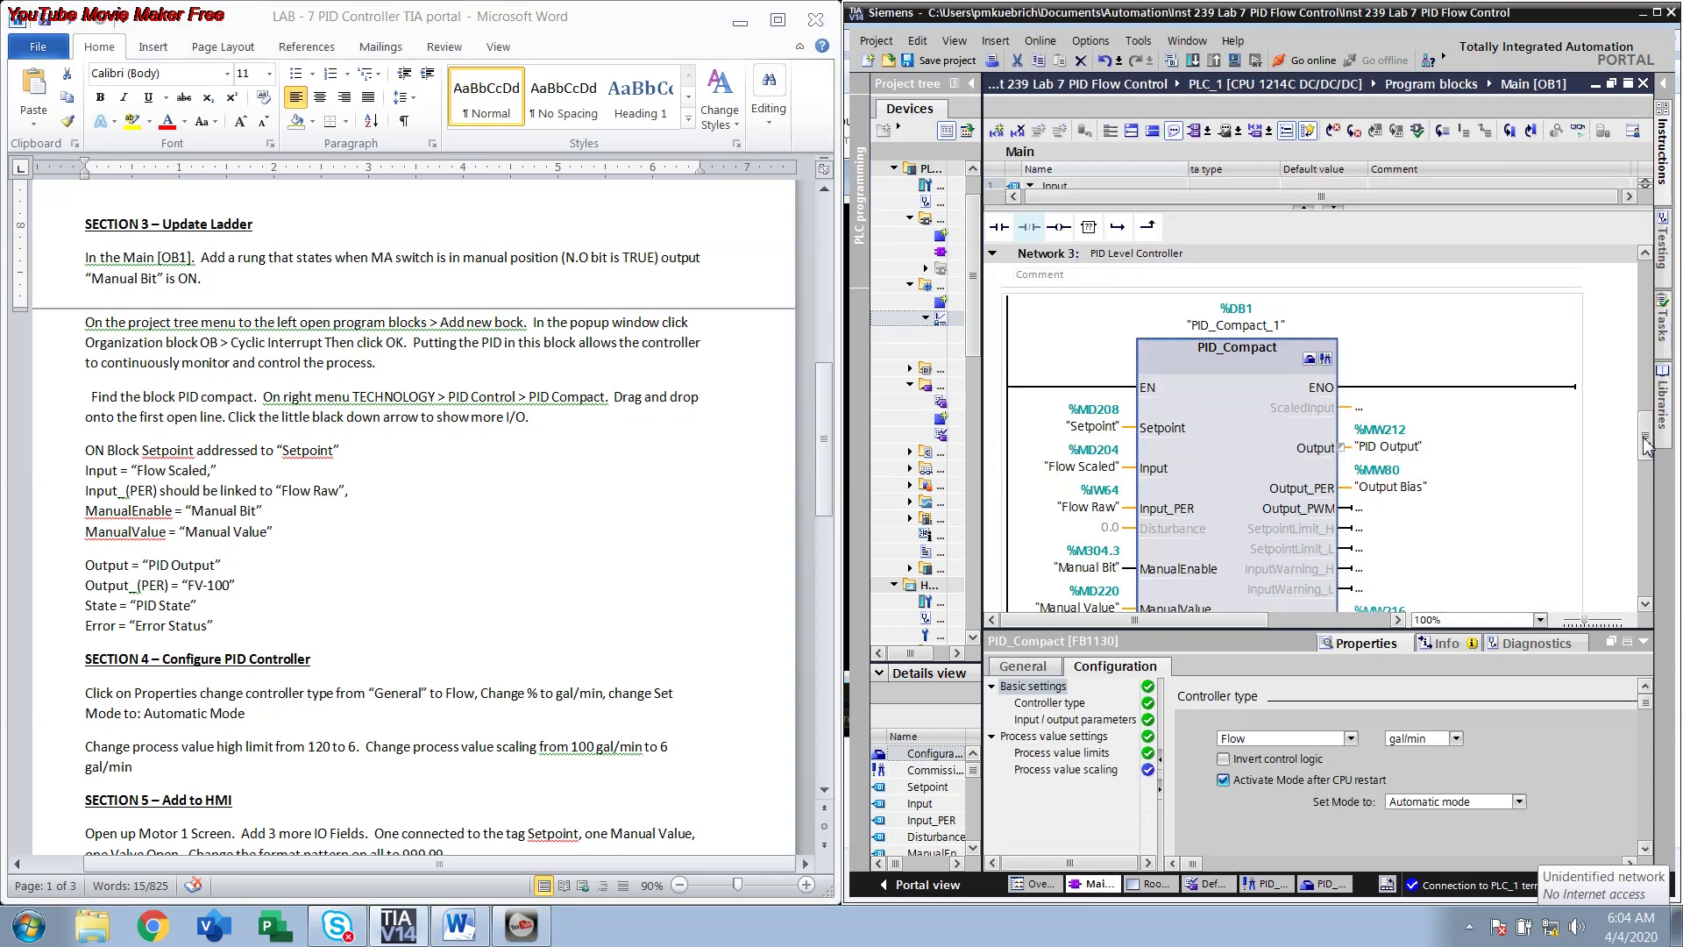
{"action": "scroll", "coordinate": [1645, 444], "scroll_direction": "down", "scroll_amount": 3}
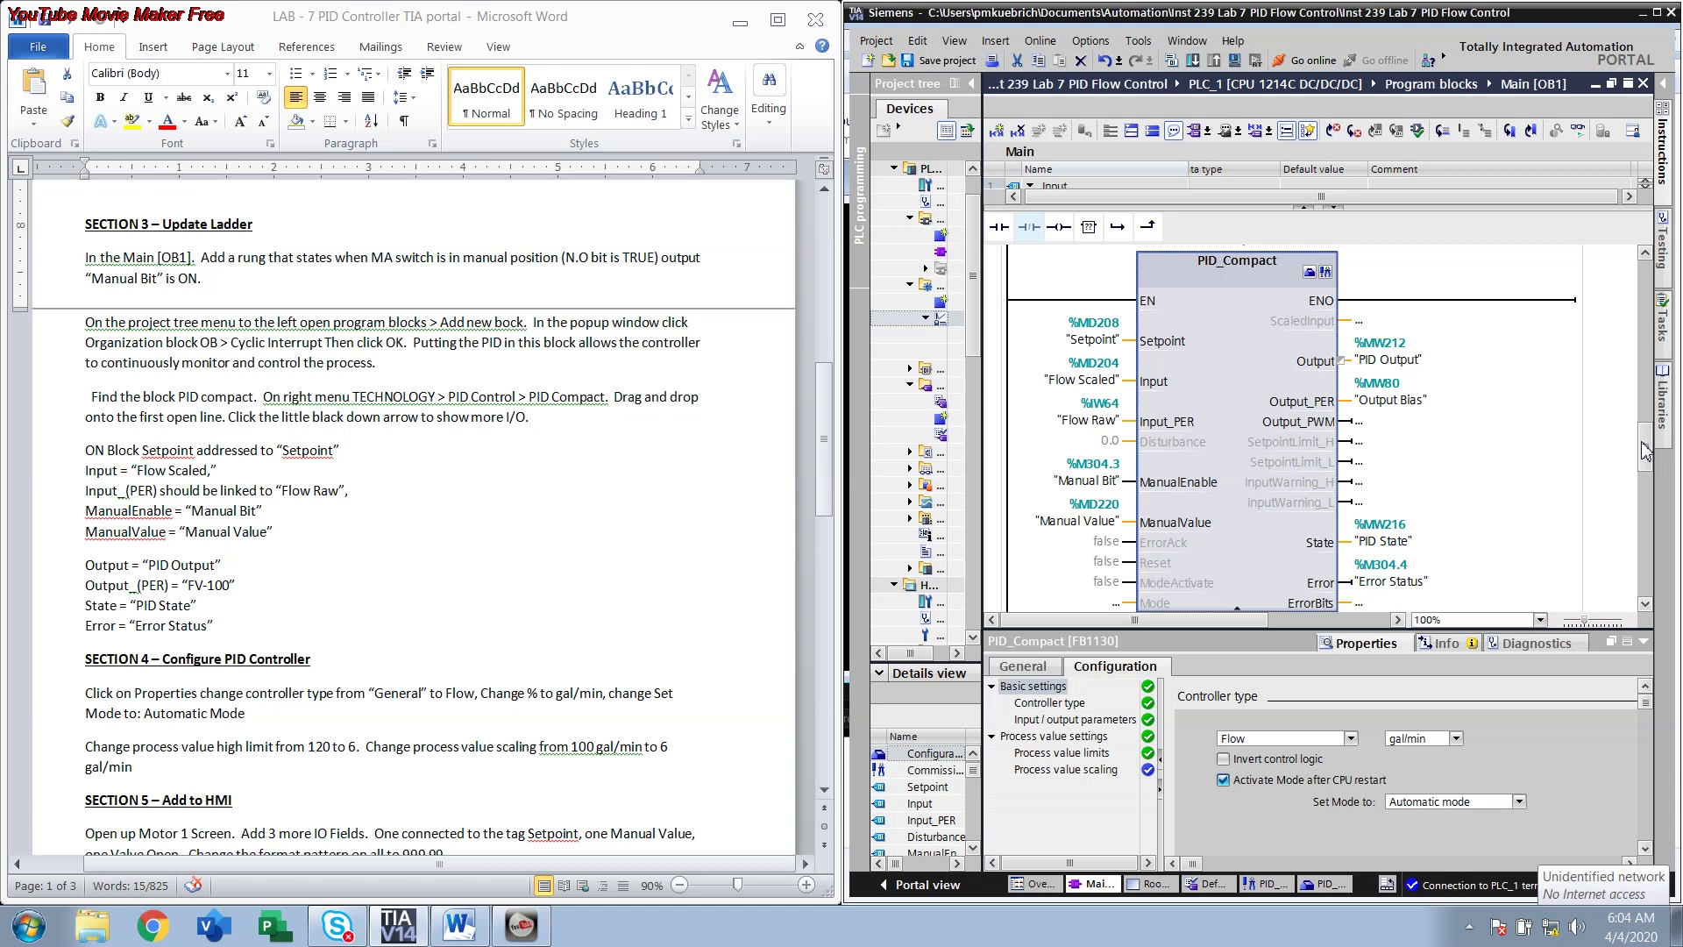
- Examine the ADD block in Network 4, including its Output Bias input, second input and FV-100 output
{"action": "left_click_drag", "start_coordinate": [1645, 451], "coordinate": [1649, 496]}
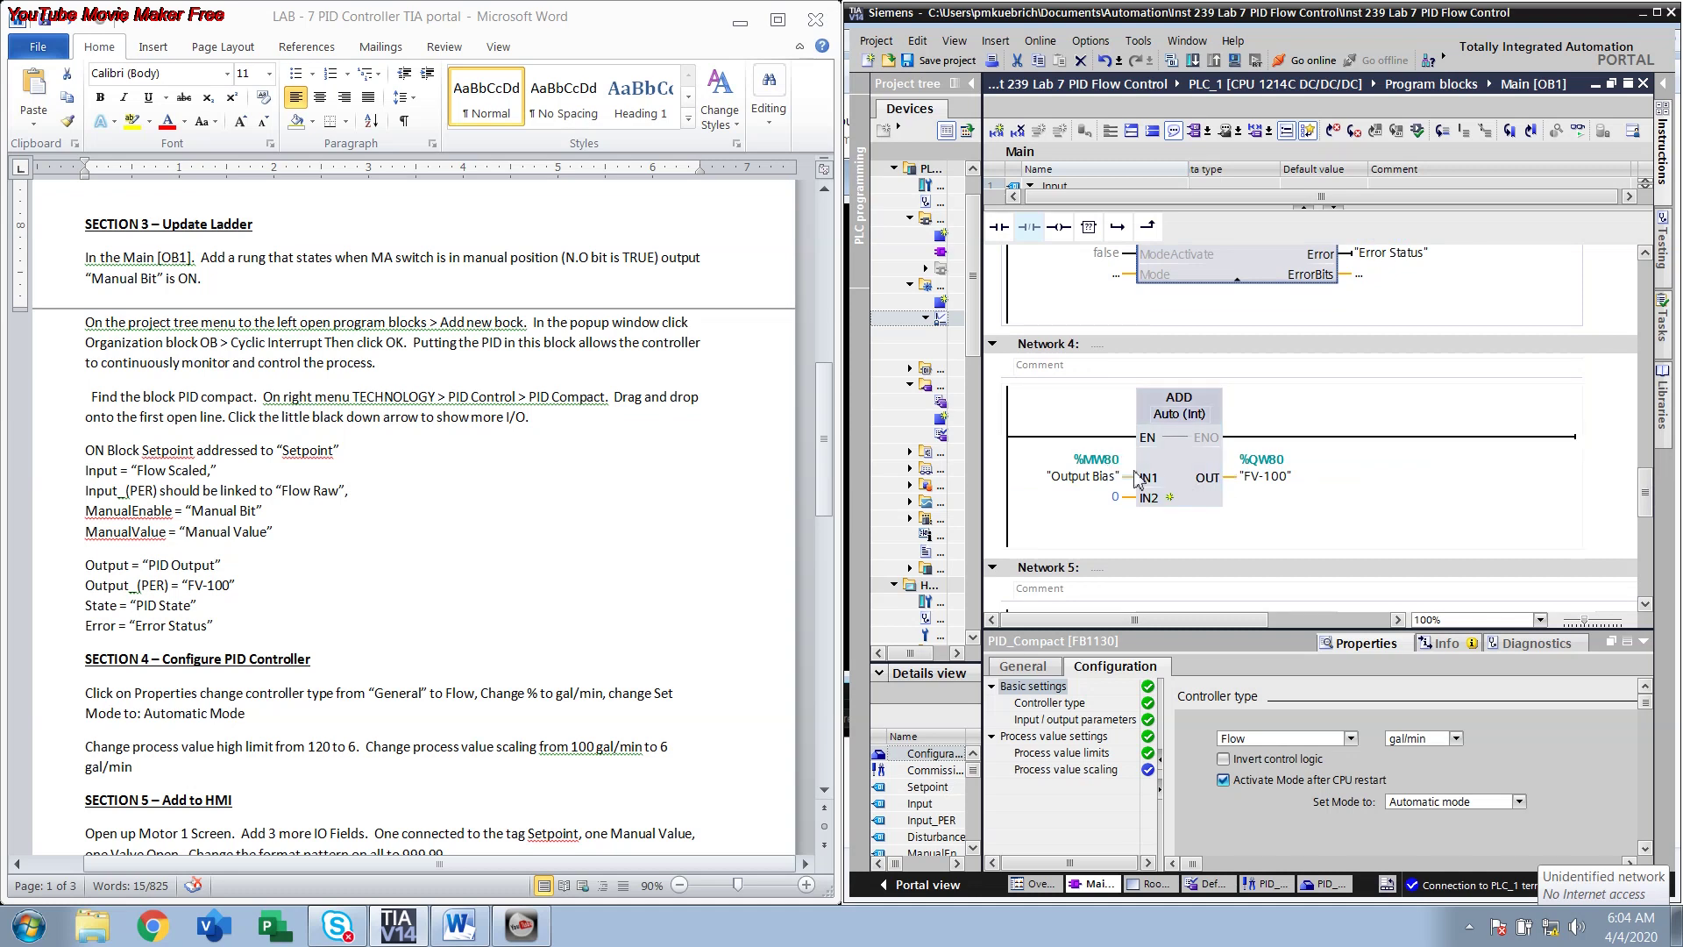
{"action": "left_click", "coordinate": [1111, 502]}
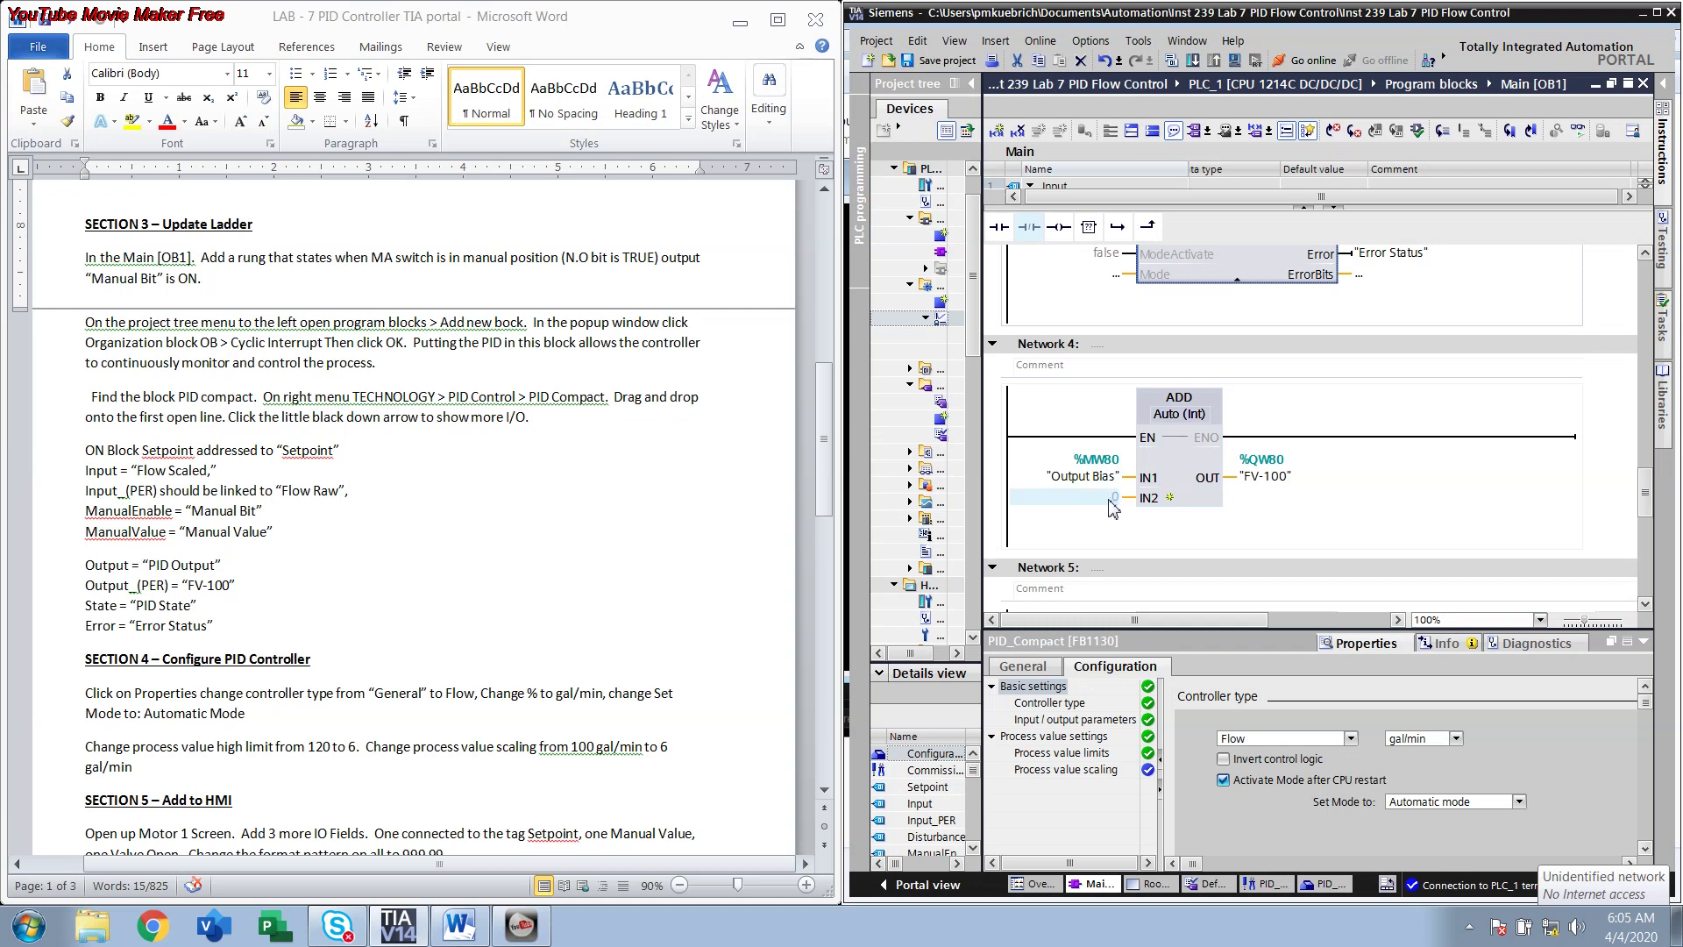
{"action": "key", "text": "Return"}
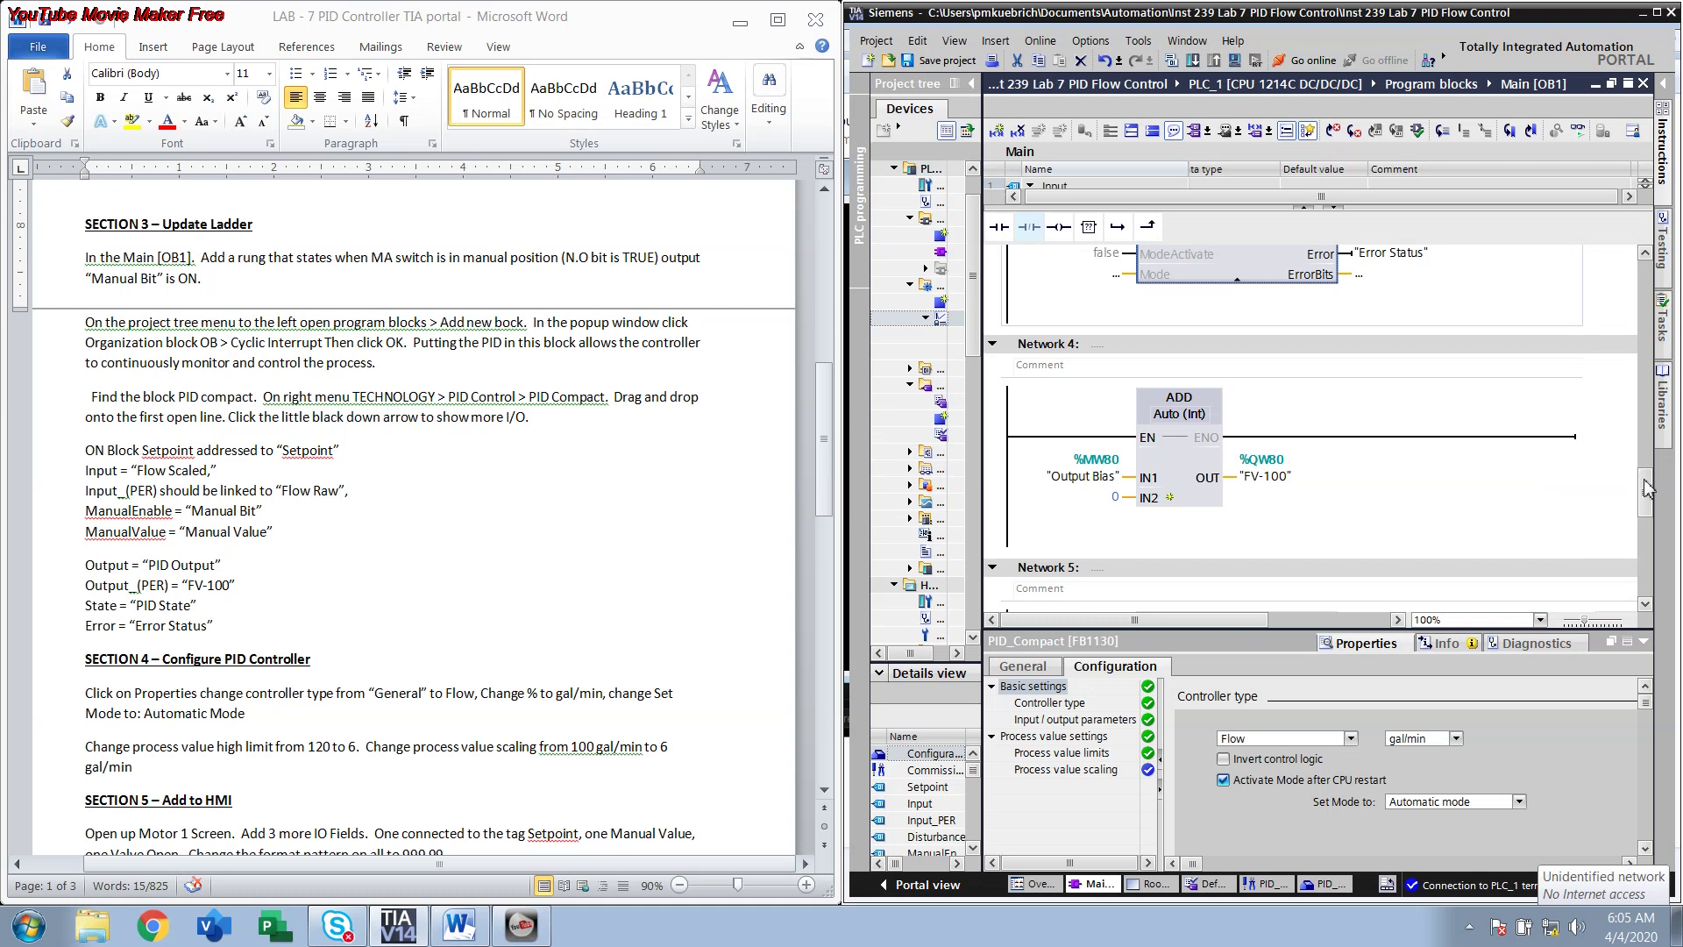
{"action": "left_click_drag", "start_coordinate": [1646, 487], "coordinate": [1646, 493]}
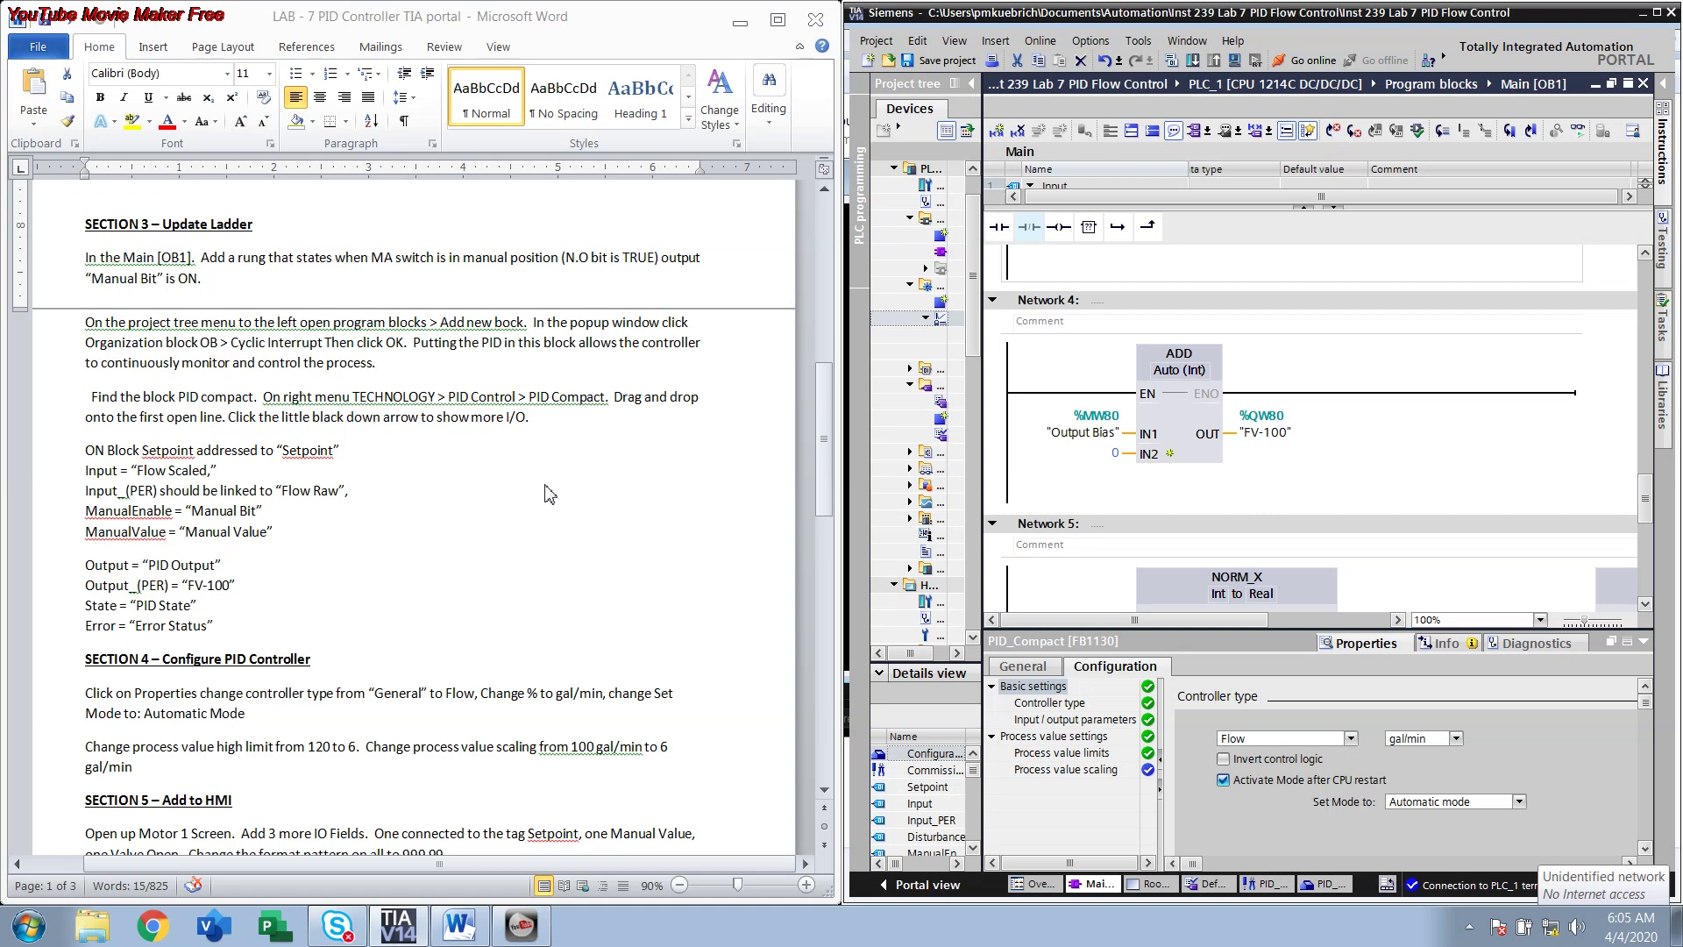
{"action": "left_click", "coordinate": [91, 457]}
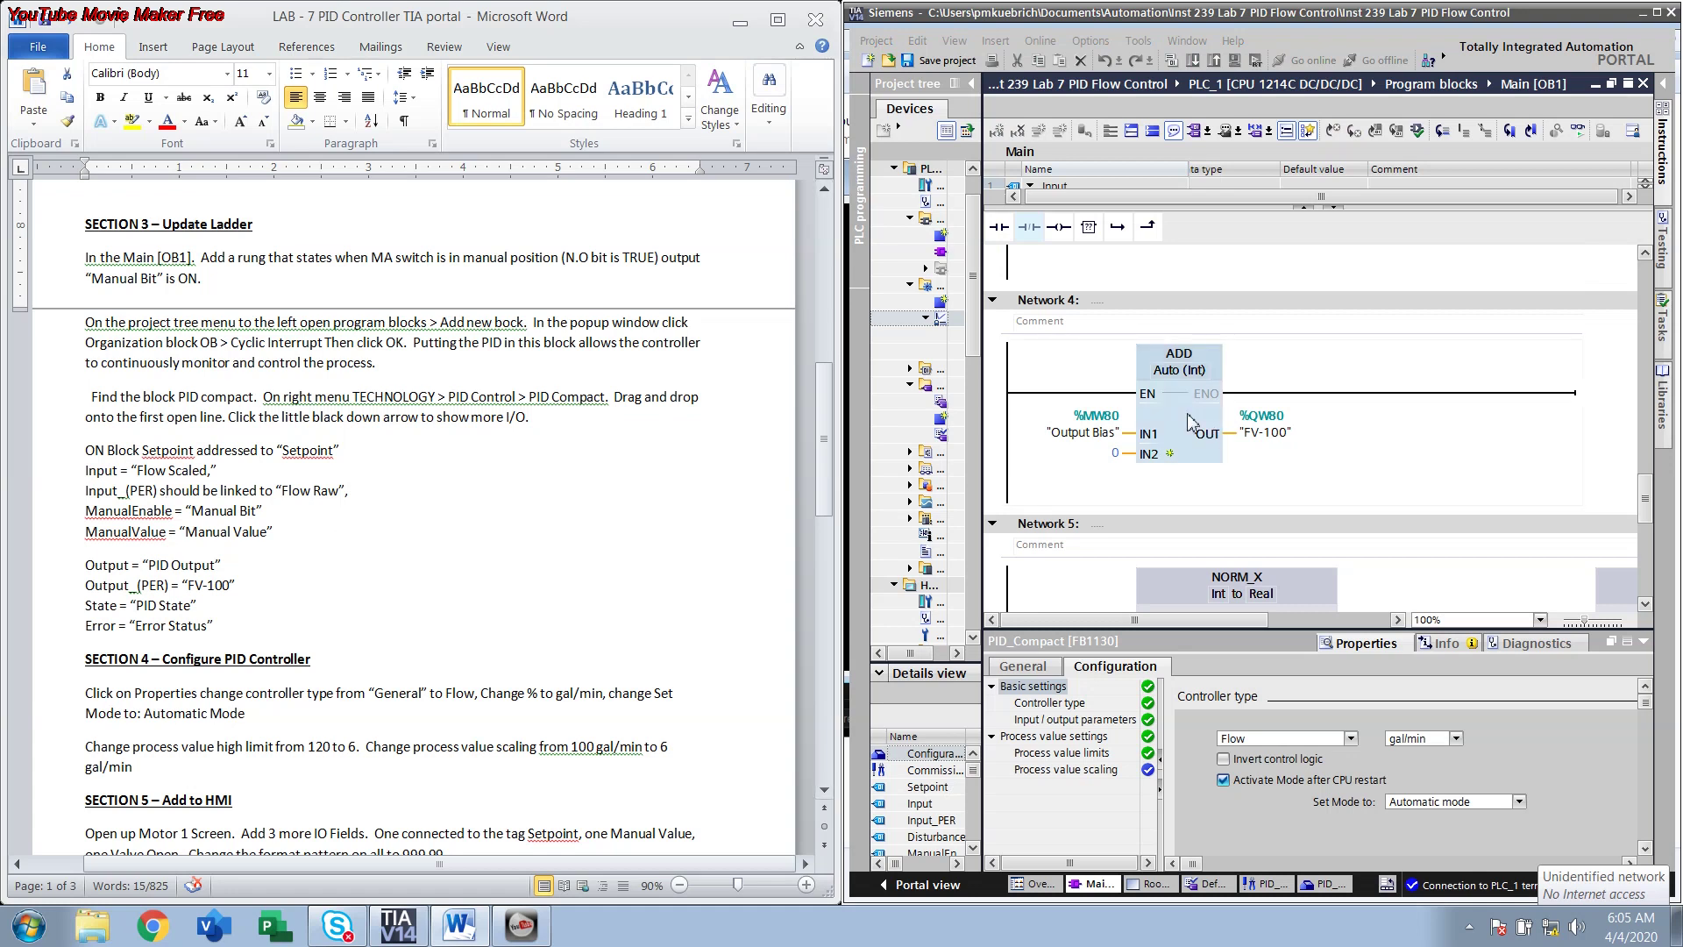
{"action": "left_click", "coordinate": [1390, 477]}
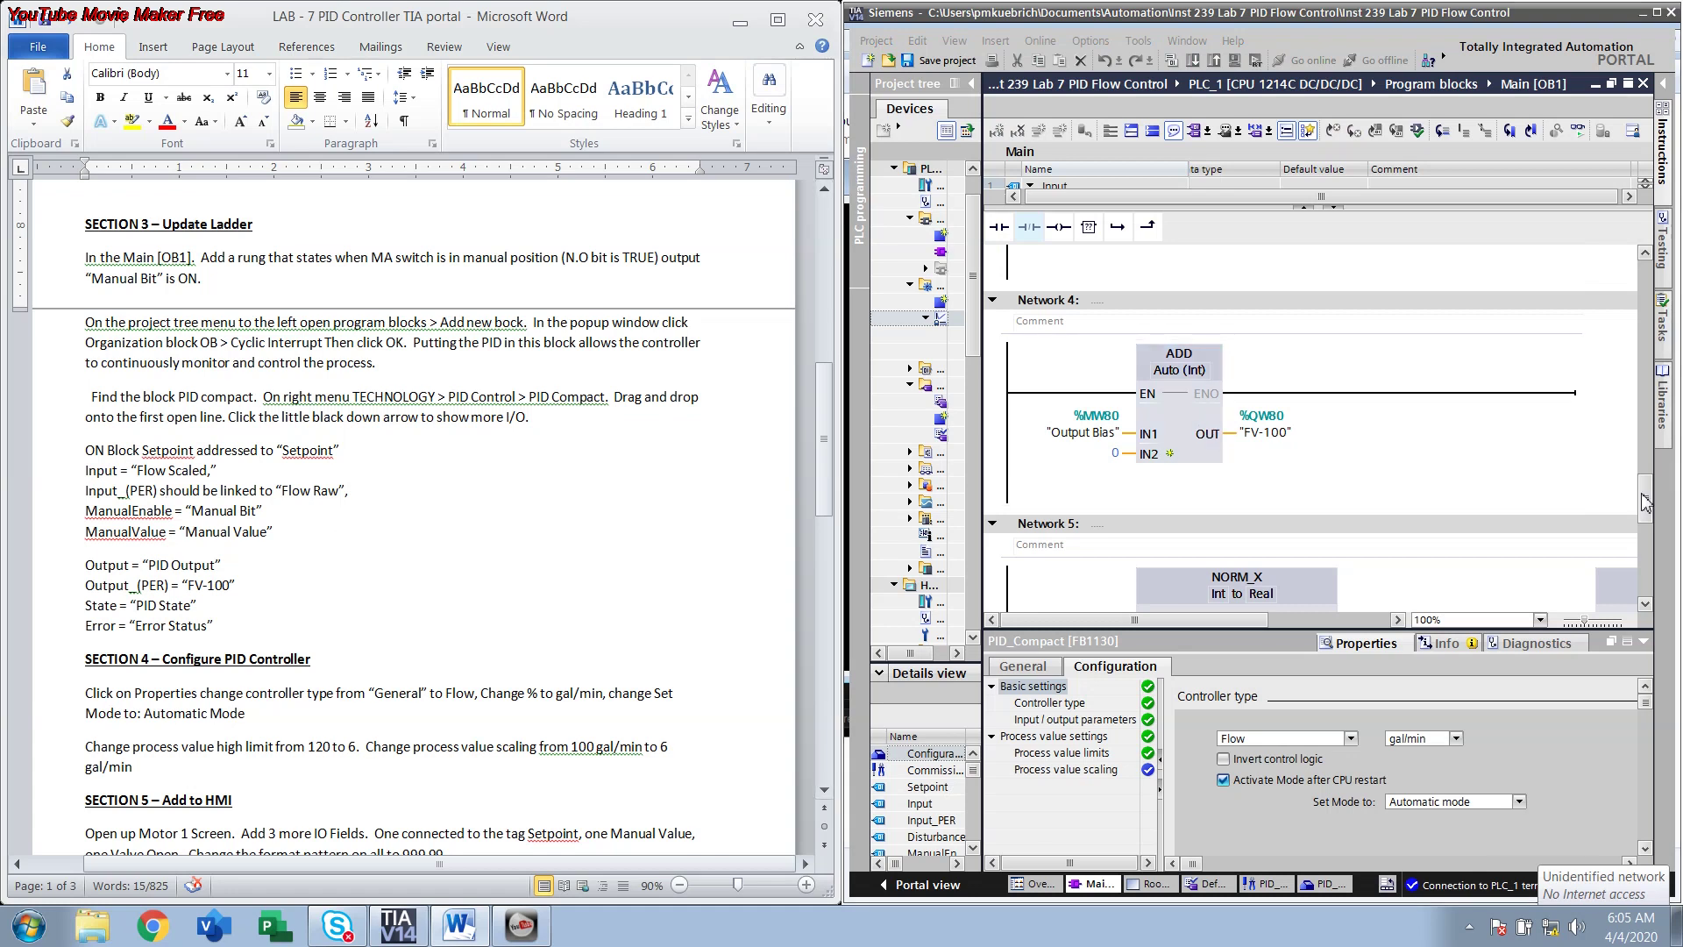
- Examine the NORM_X and SCALE_X valve scaling blocks in Network 5 and the SUB block in Network 6
{"action": "mouse_move", "coordinate": [1644, 503]}
{"action": "left_mouse_down"}
{"action": "mouse_move", "coordinate": [1644, 456]}
{"action": "mouse_move", "coordinate": [1653, 530]}
{"action": "left_mouse_up"}
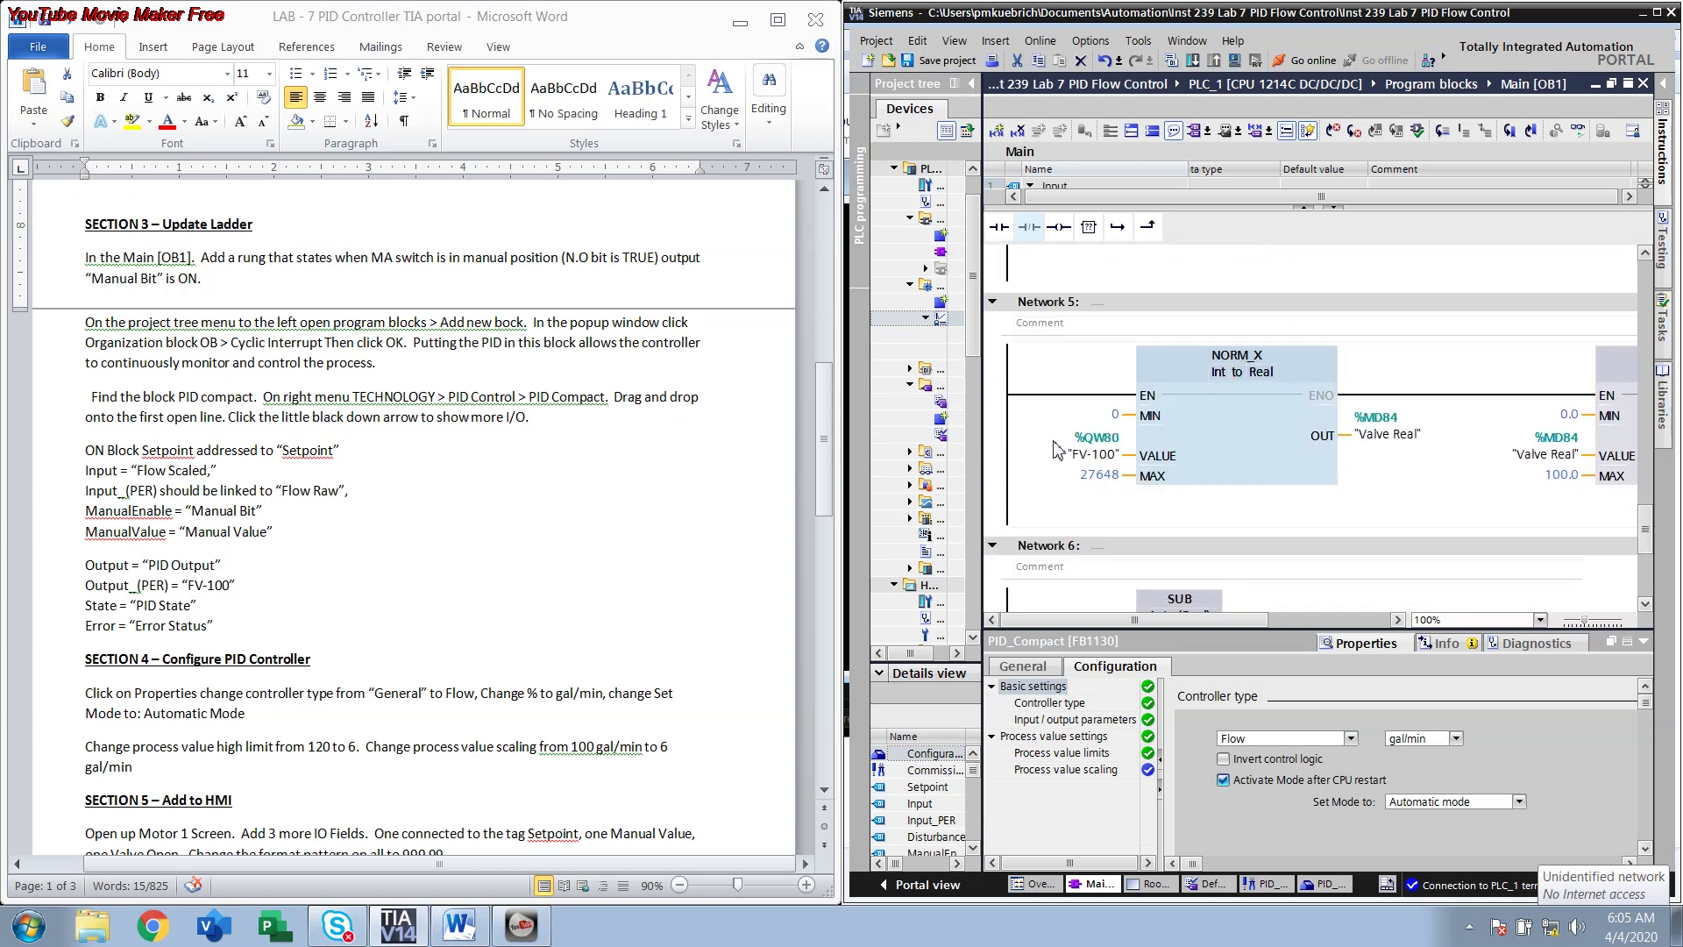
{"action": "left_click_drag", "start_coordinate": [1201, 620], "coordinate": [1250, 640]}
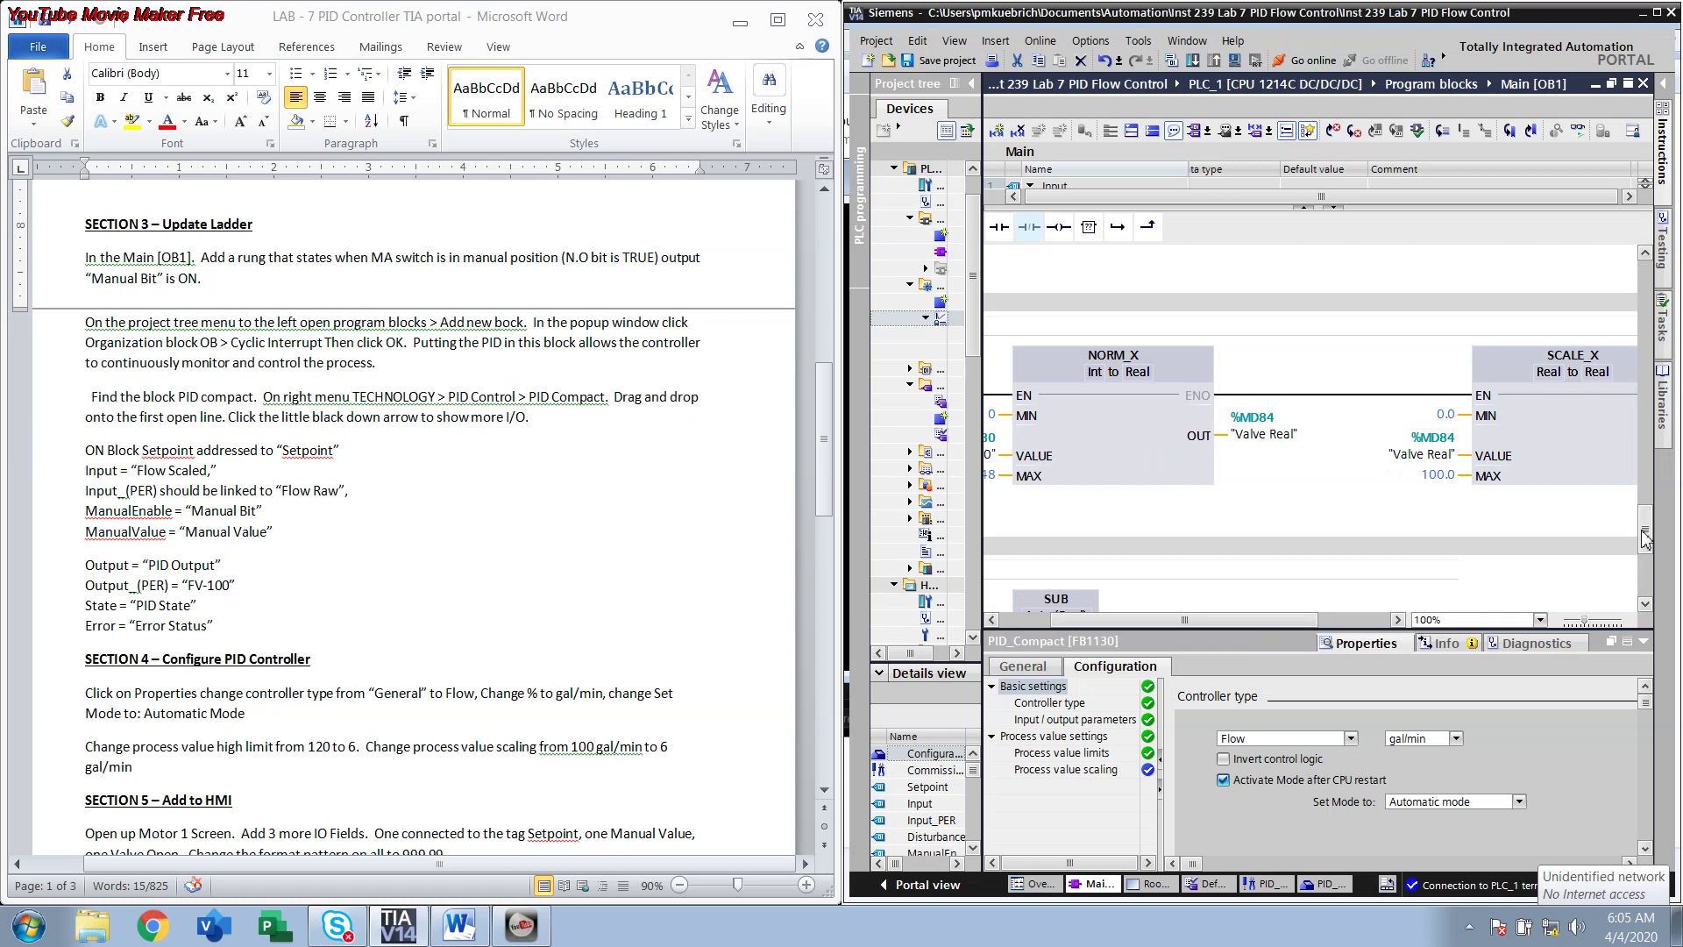
{"action": "mouse_move", "coordinate": [1644, 539]}
{"action": "left_mouse_down"}
{"action": "mouse_move", "coordinate": [1641, 580]}
{"action": "mouse_move", "coordinate": [1642, 558]}
{"action": "left_mouse_up"}
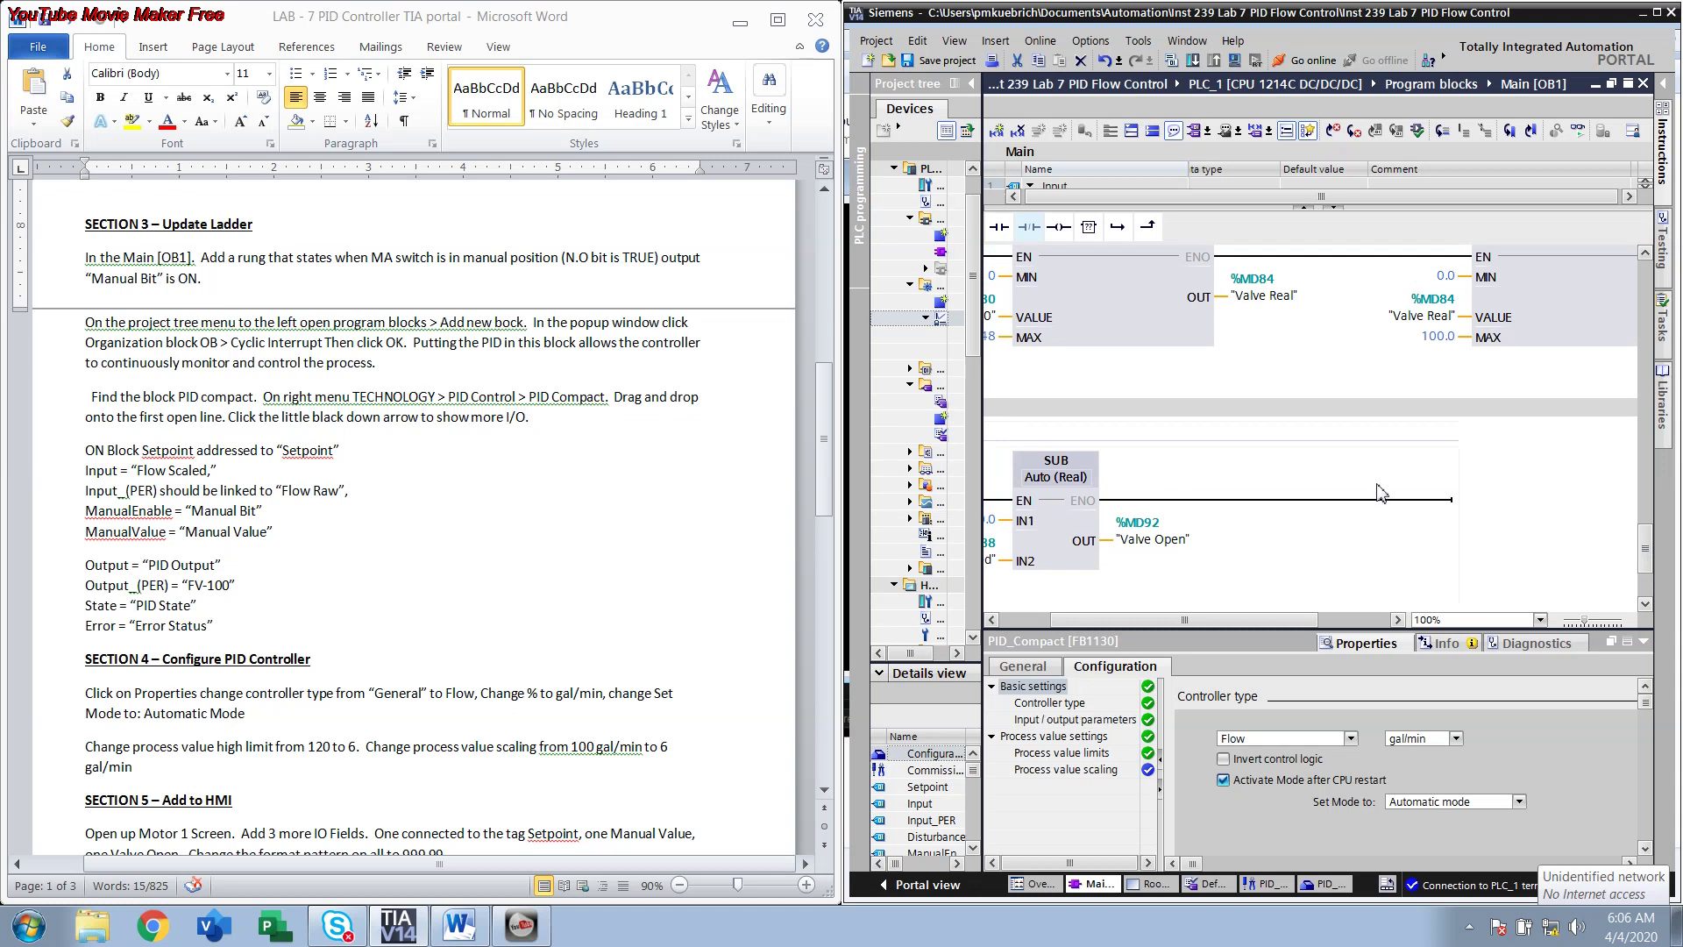
- Return to the PID_Compact block, show its configuration properties and review the controller type settings against Section 4 of the lab document
{"action": "left_click_drag", "start_coordinate": [1644, 563], "coordinate": [1632, 462]}
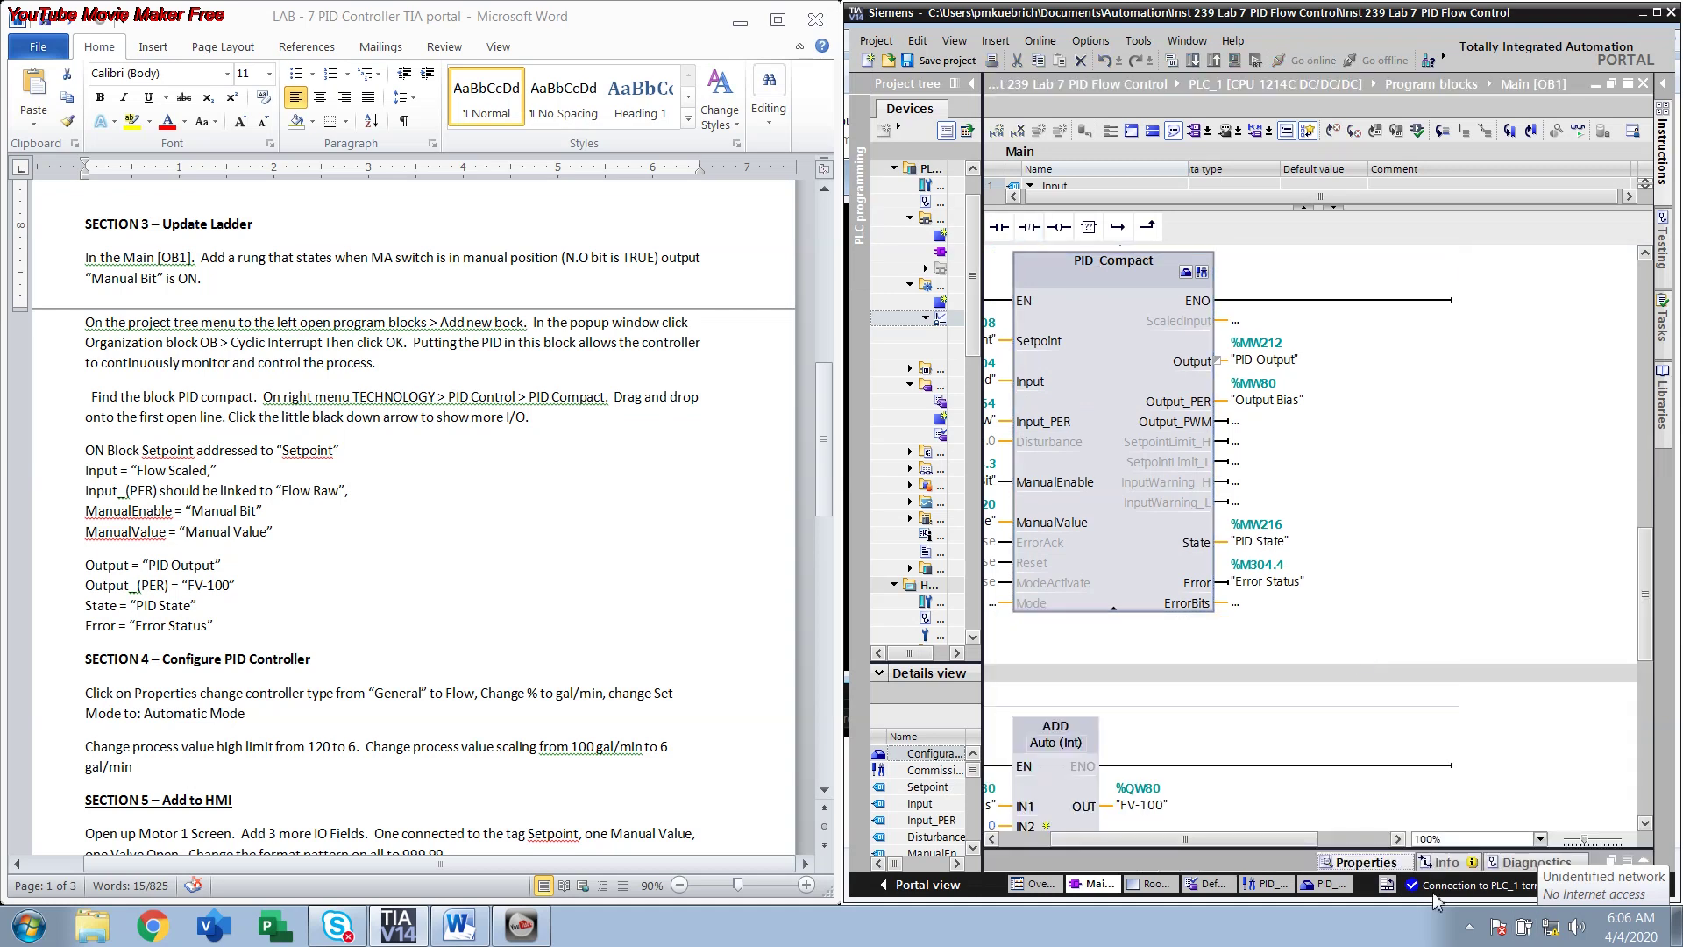
{"action": "left_click", "coordinate": [1393, 864]}
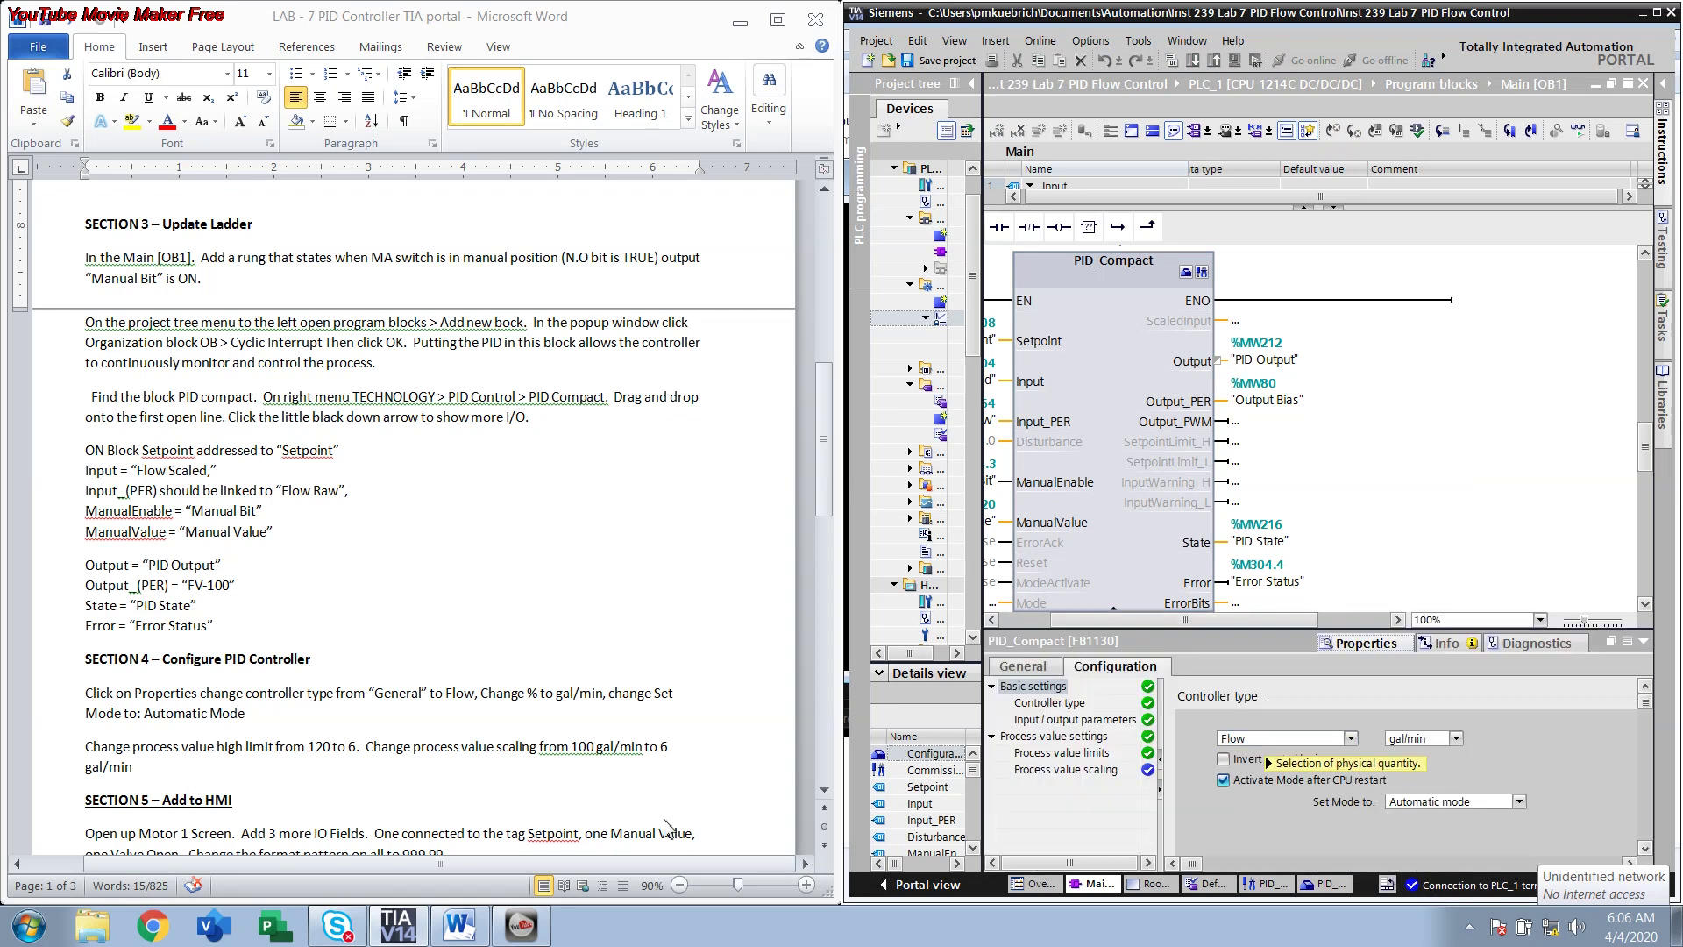
{"action": "left_click", "coordinate": [403, 701]}
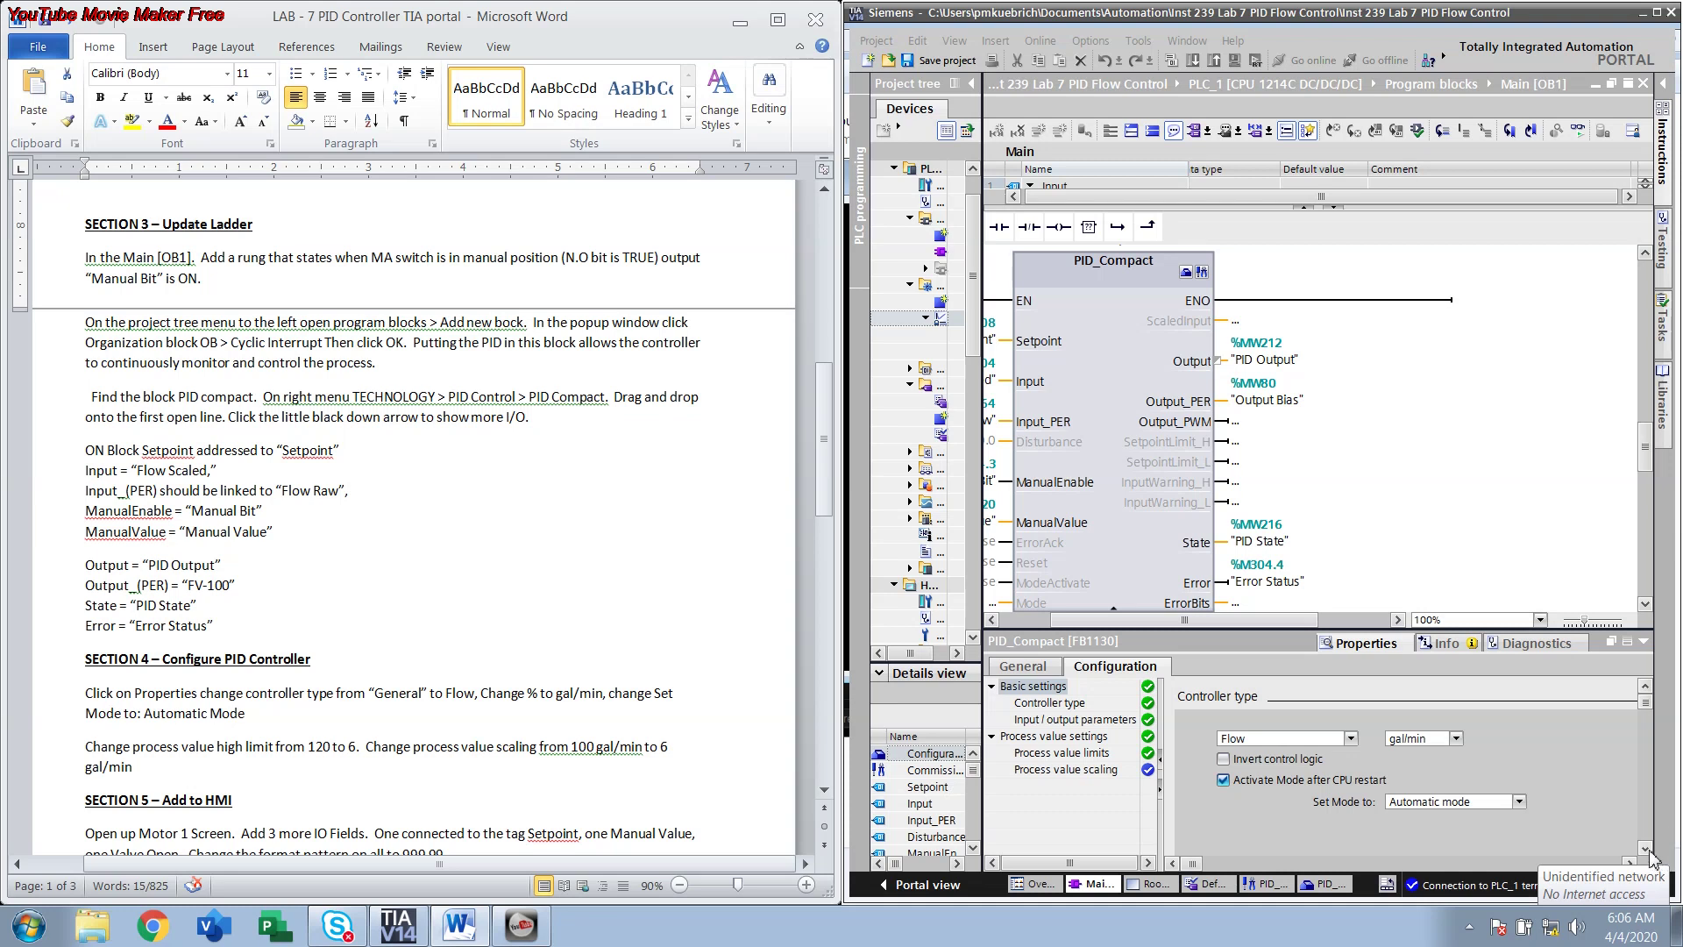
{"action": "scroll", "coordinate": [1649, 852], "scroll_direction": "down", "scroll_amount": 3}
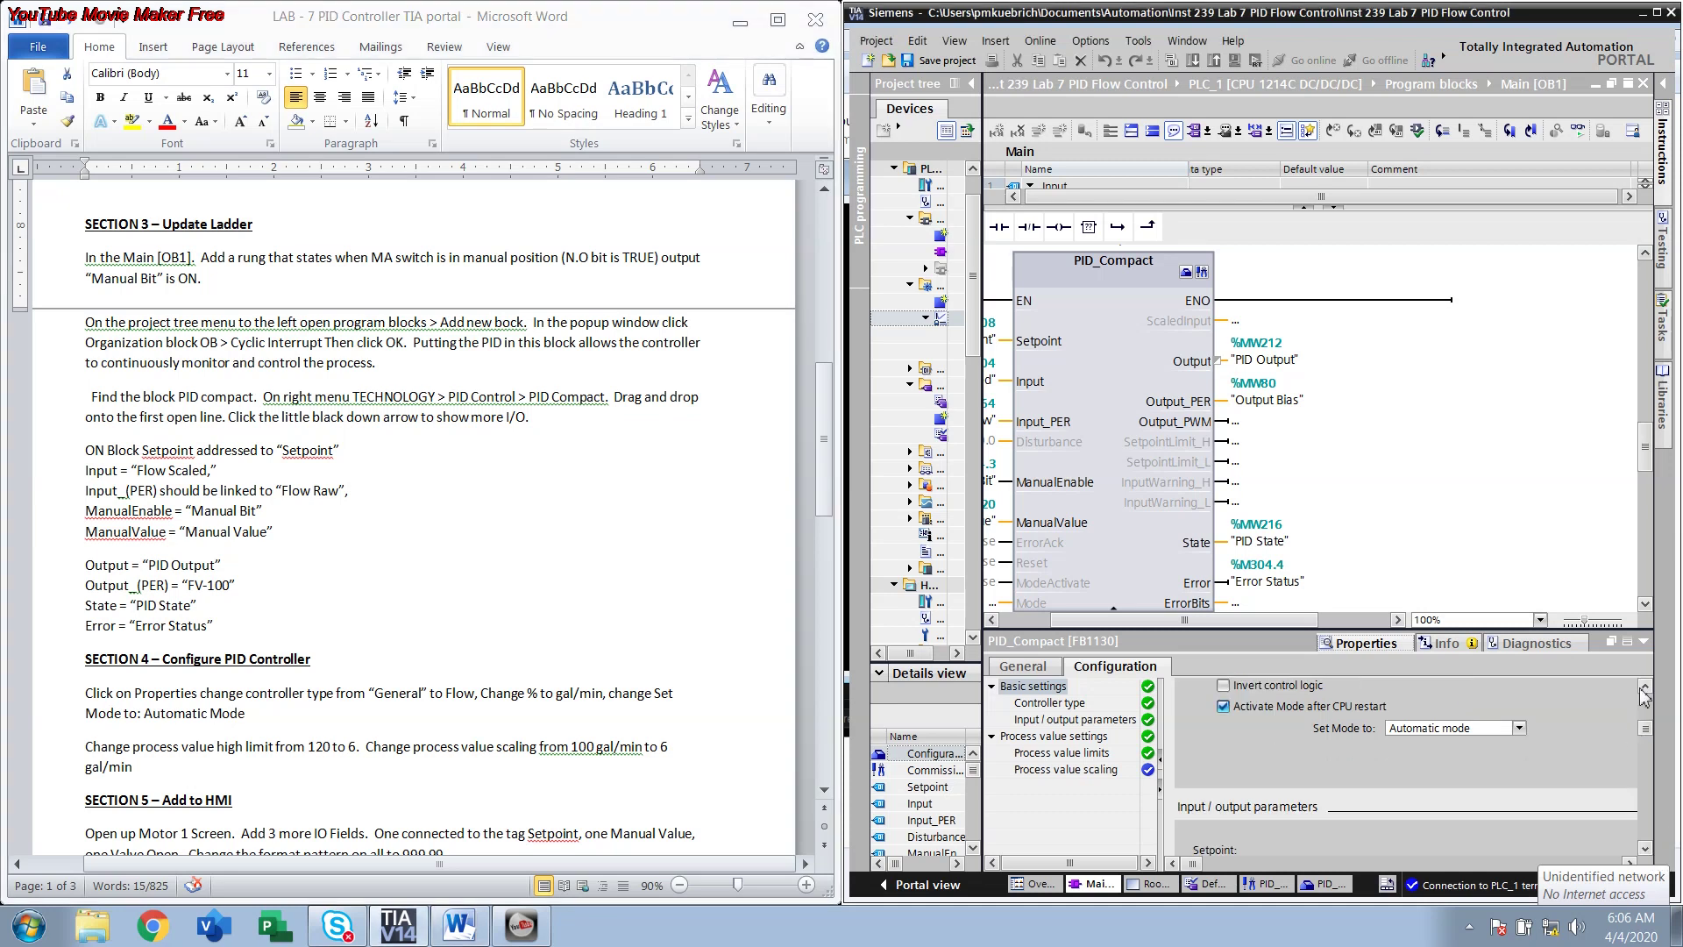
{"action": "scroll", "coordinate": [1645, 697], "scroll_direction": "up", "scroll_amount": 3}
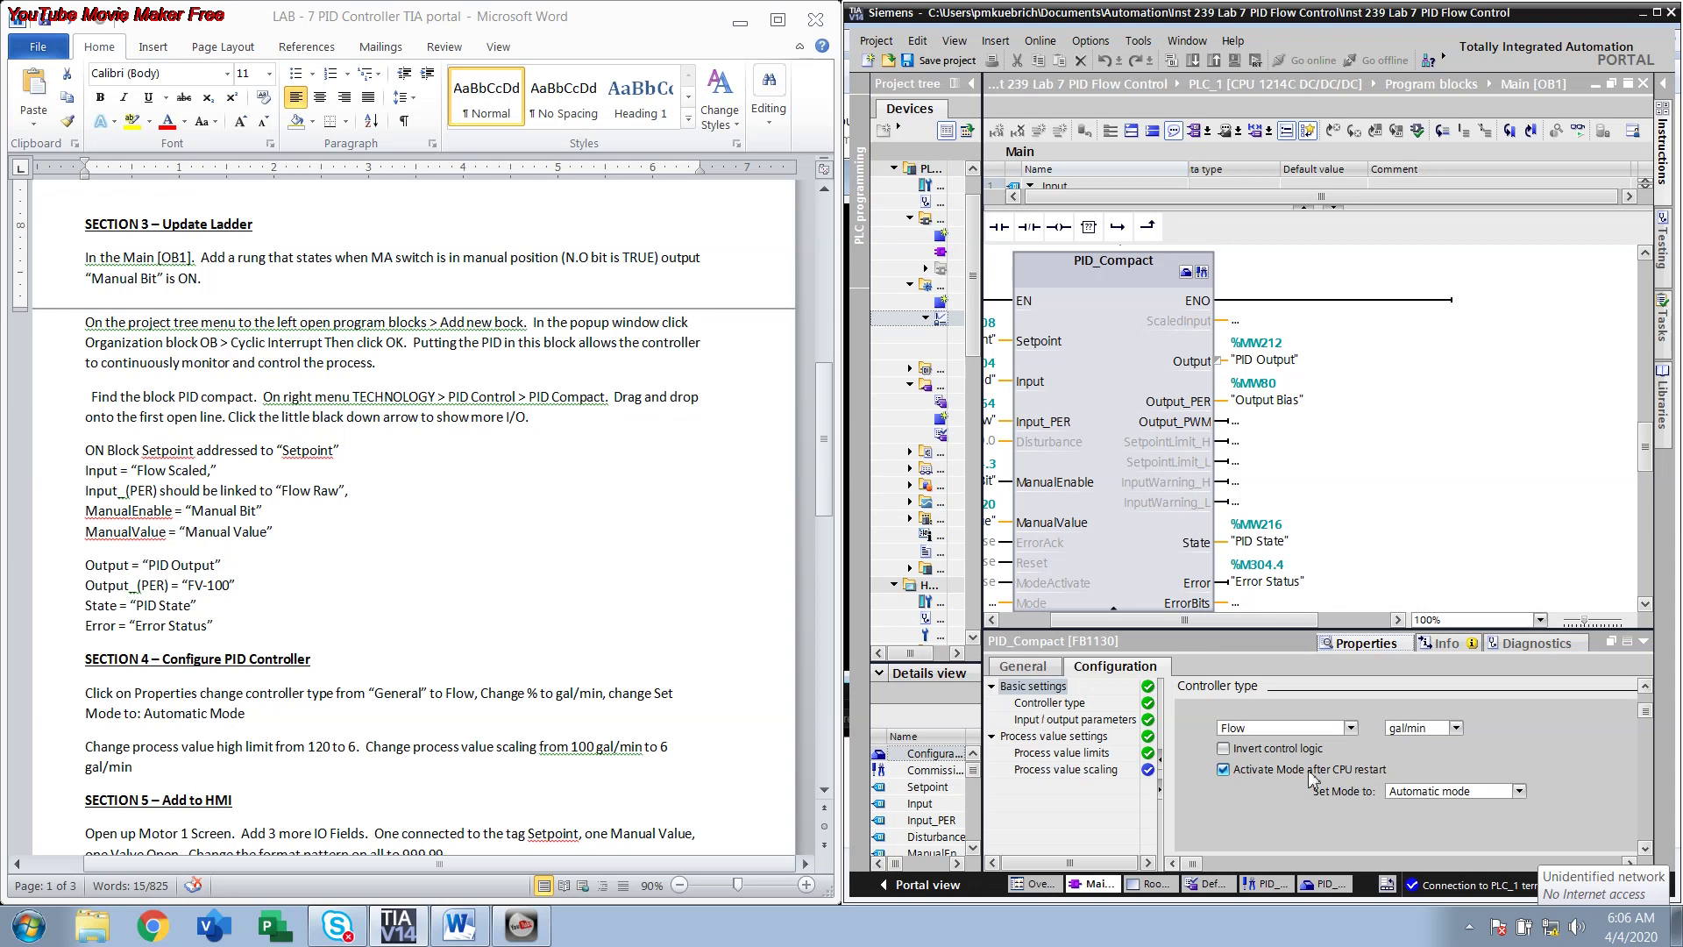
- Check the PID_Compact process value limits and input/output parameters, and continue the lab document to Section 5
{"action": "left_click", "coordinate": [1027, 736]}
{"action": "left_click", "coordinate": [1421, 786]}
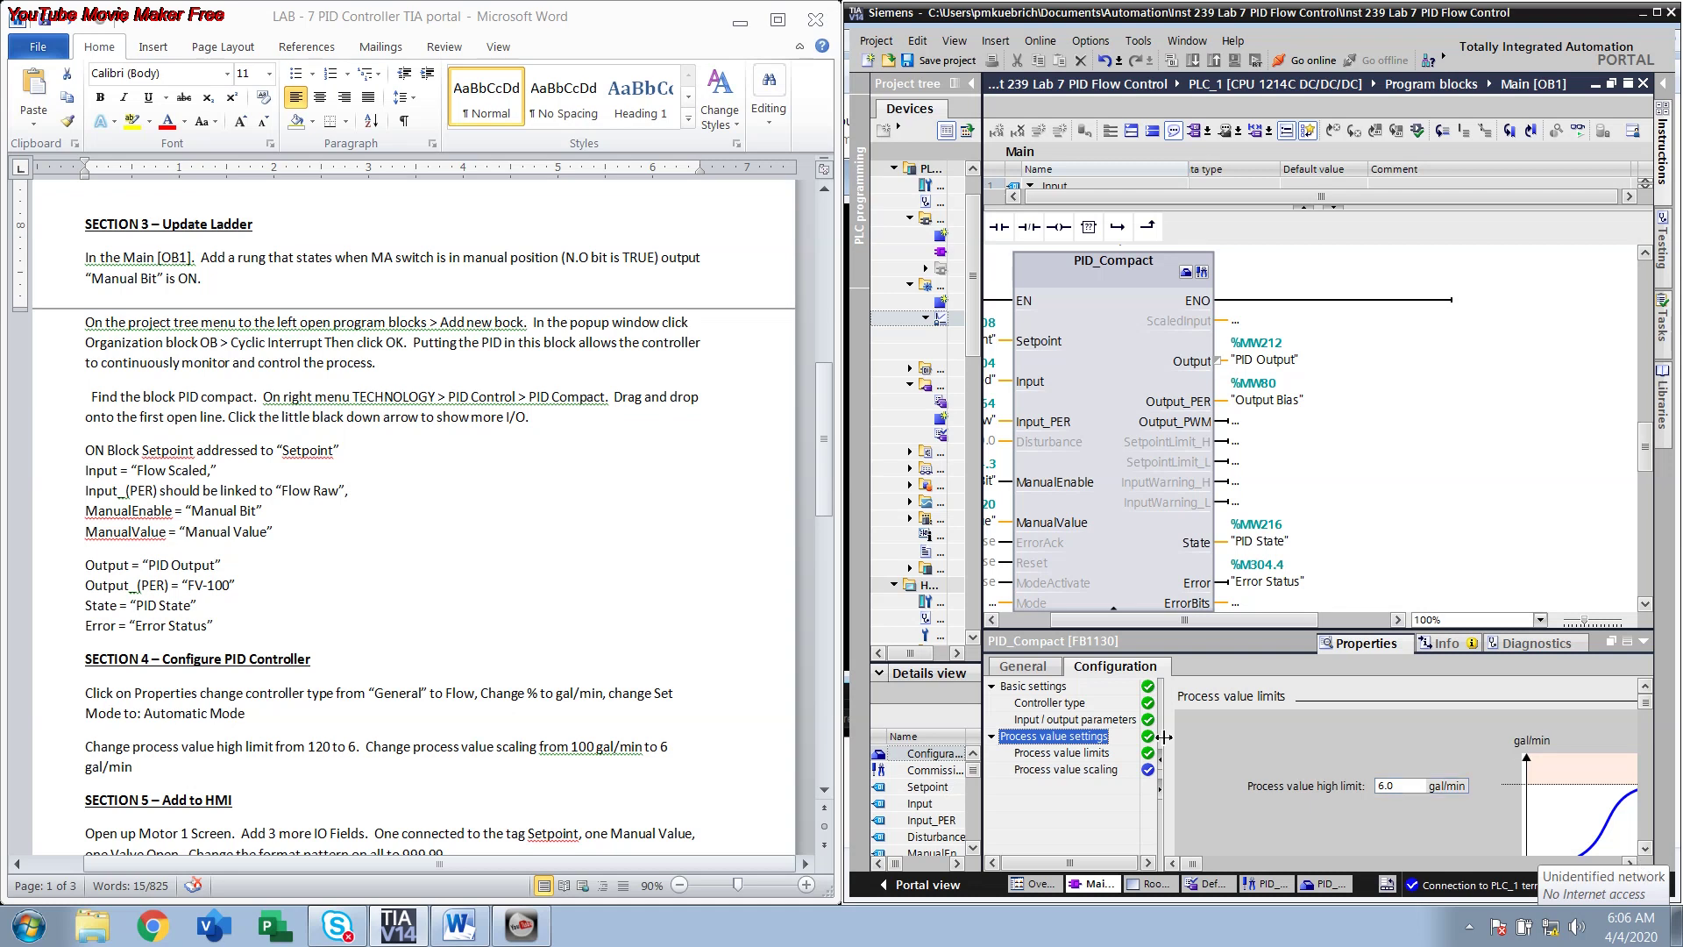
{"action": "left_click", "coordinate": [1091, 720]}
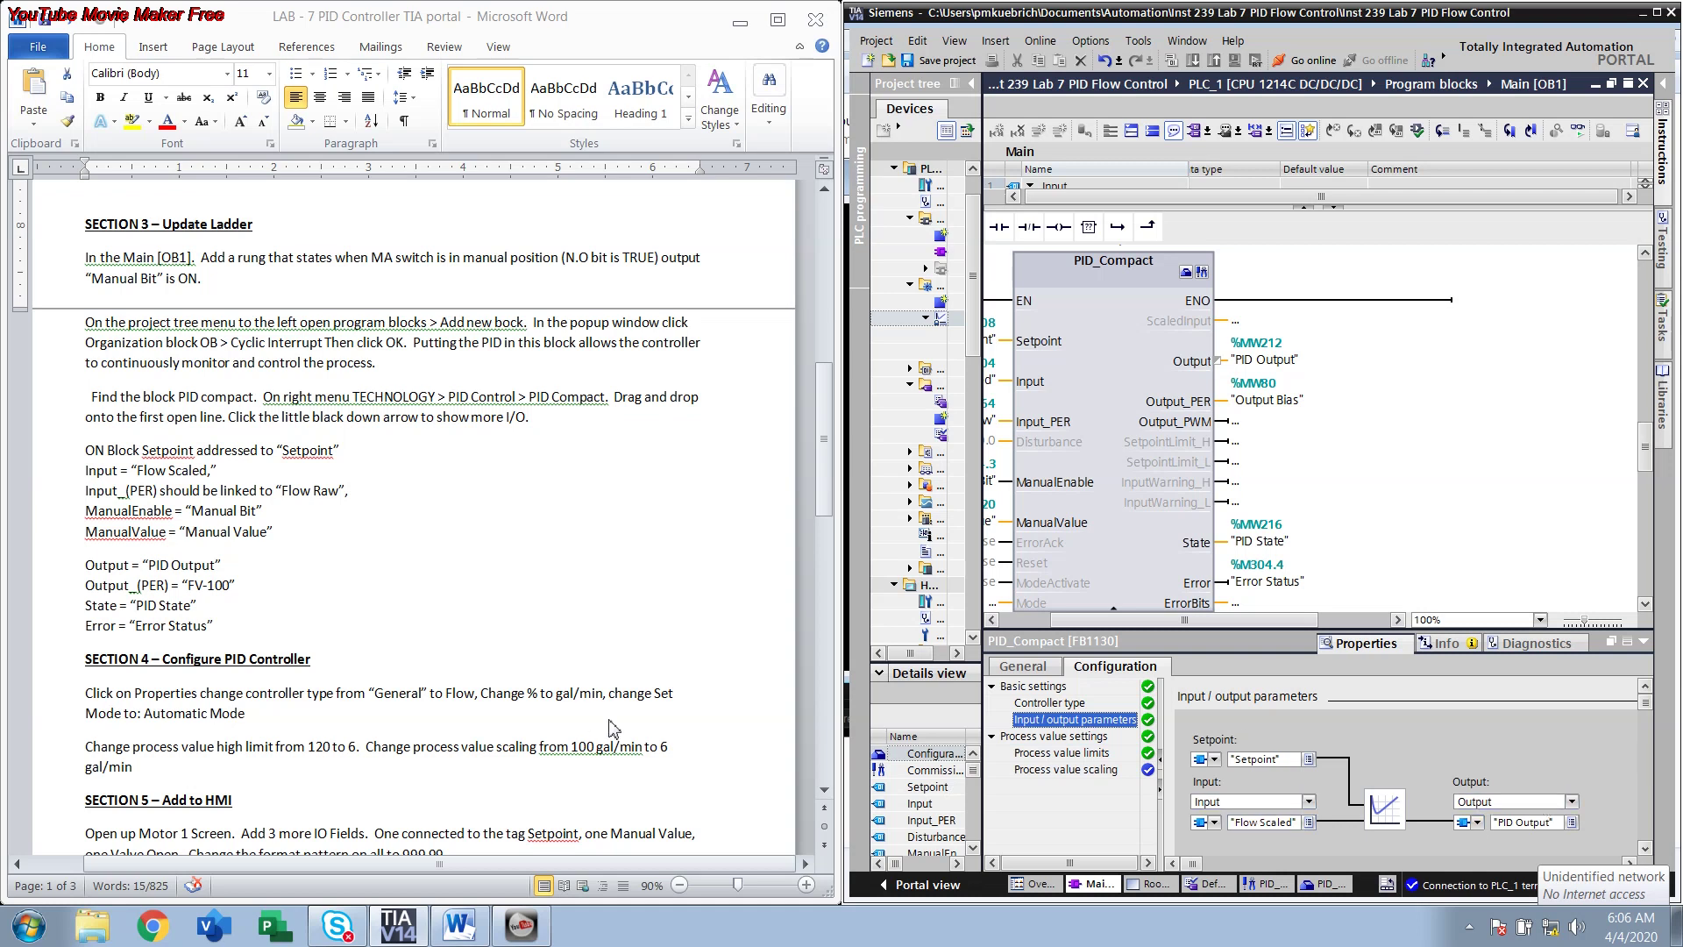
{"action": "left_click_drag", "start_coordinate": [813, 453], "coordinate": [825, 480]}
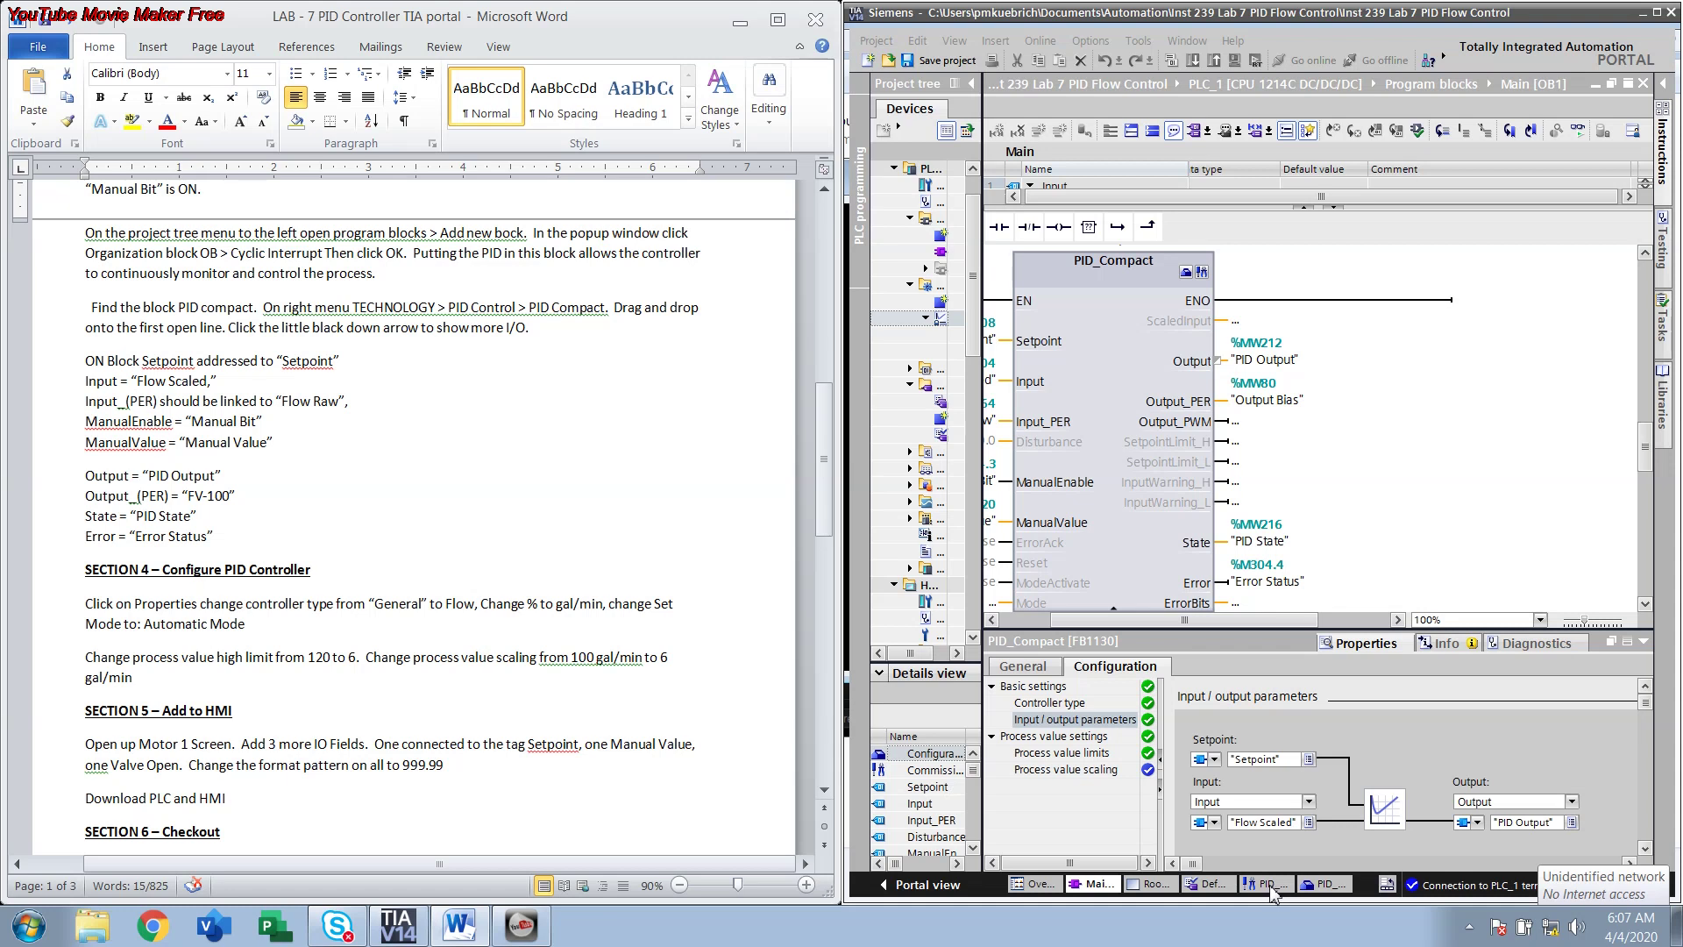
- Open the HMI Root screen, continue the lab document to Sections 5 and 6, and inspect the PV field's tag
{"action": "left_click", "coordinate": [1155, 885]}
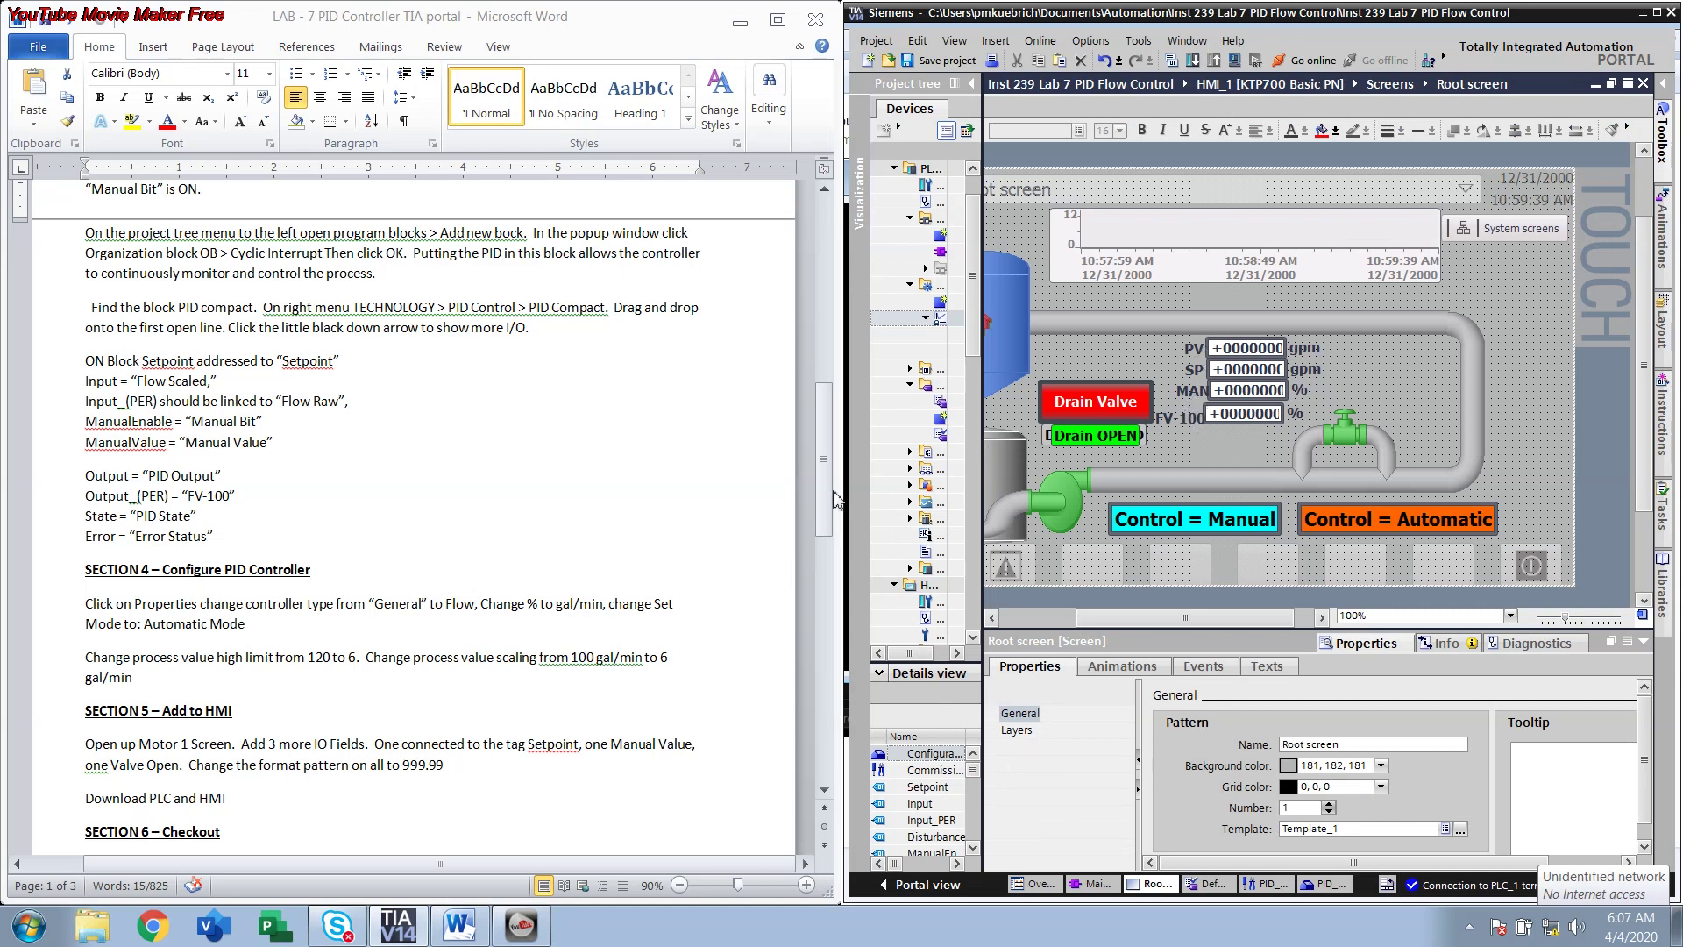
{"action": "left_click_drag", "start_coordinate": [830, 504], "coordinate": [831, 569]}
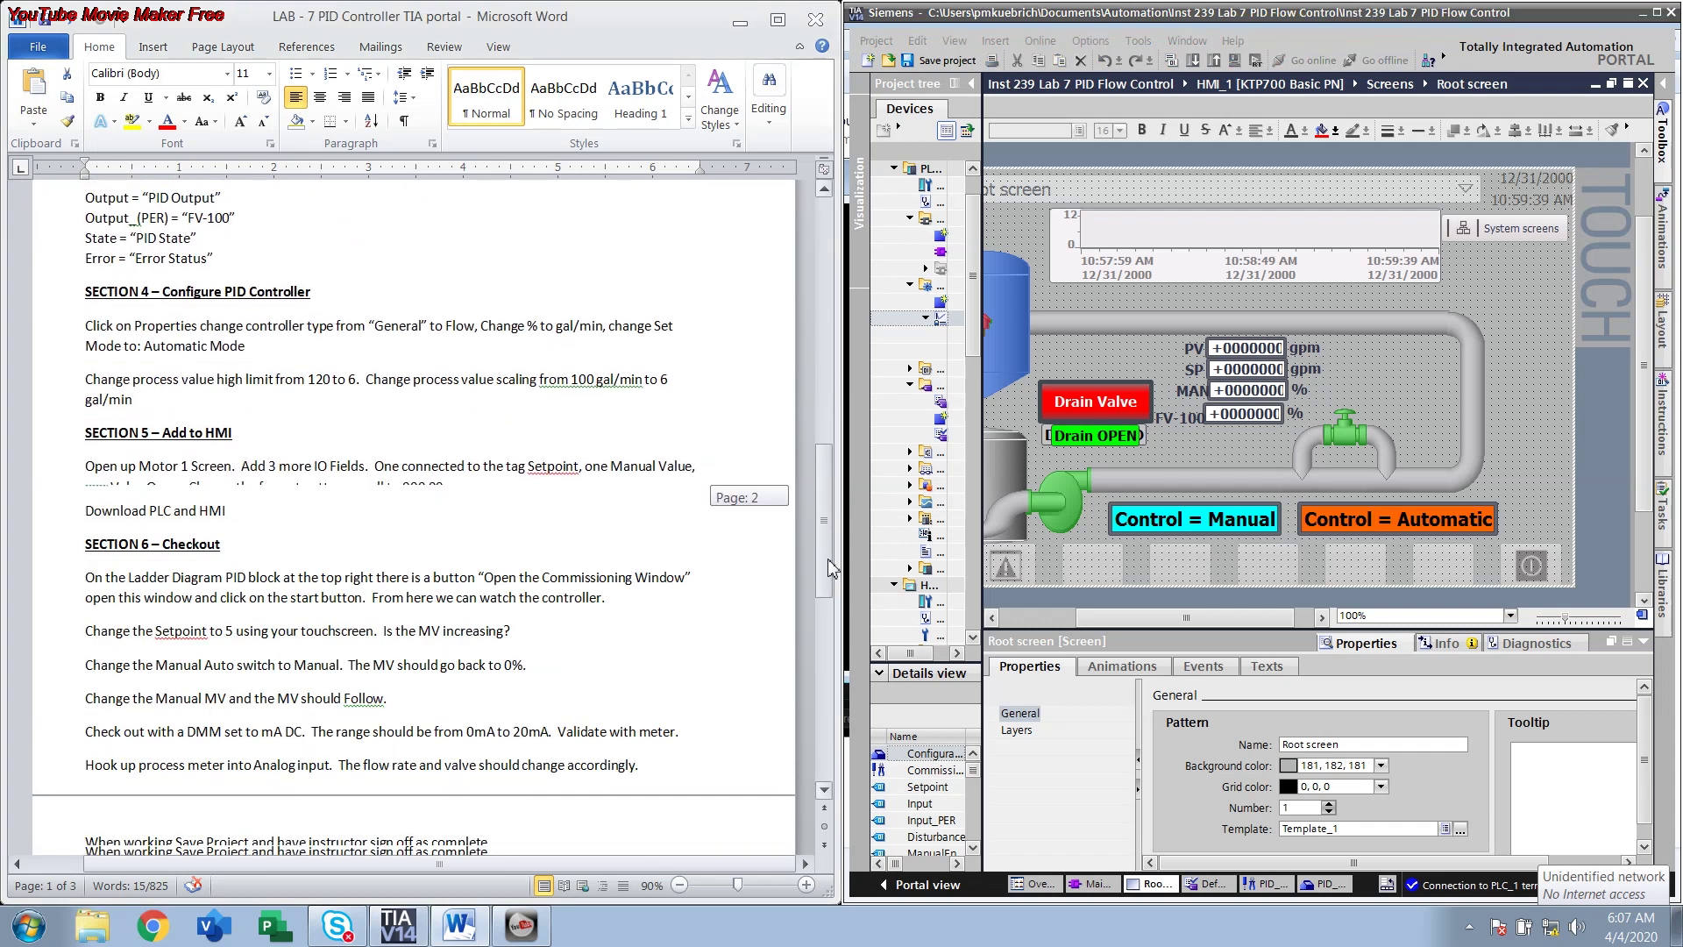
{"action": "left_click", "coordinate": [1226, 350]}
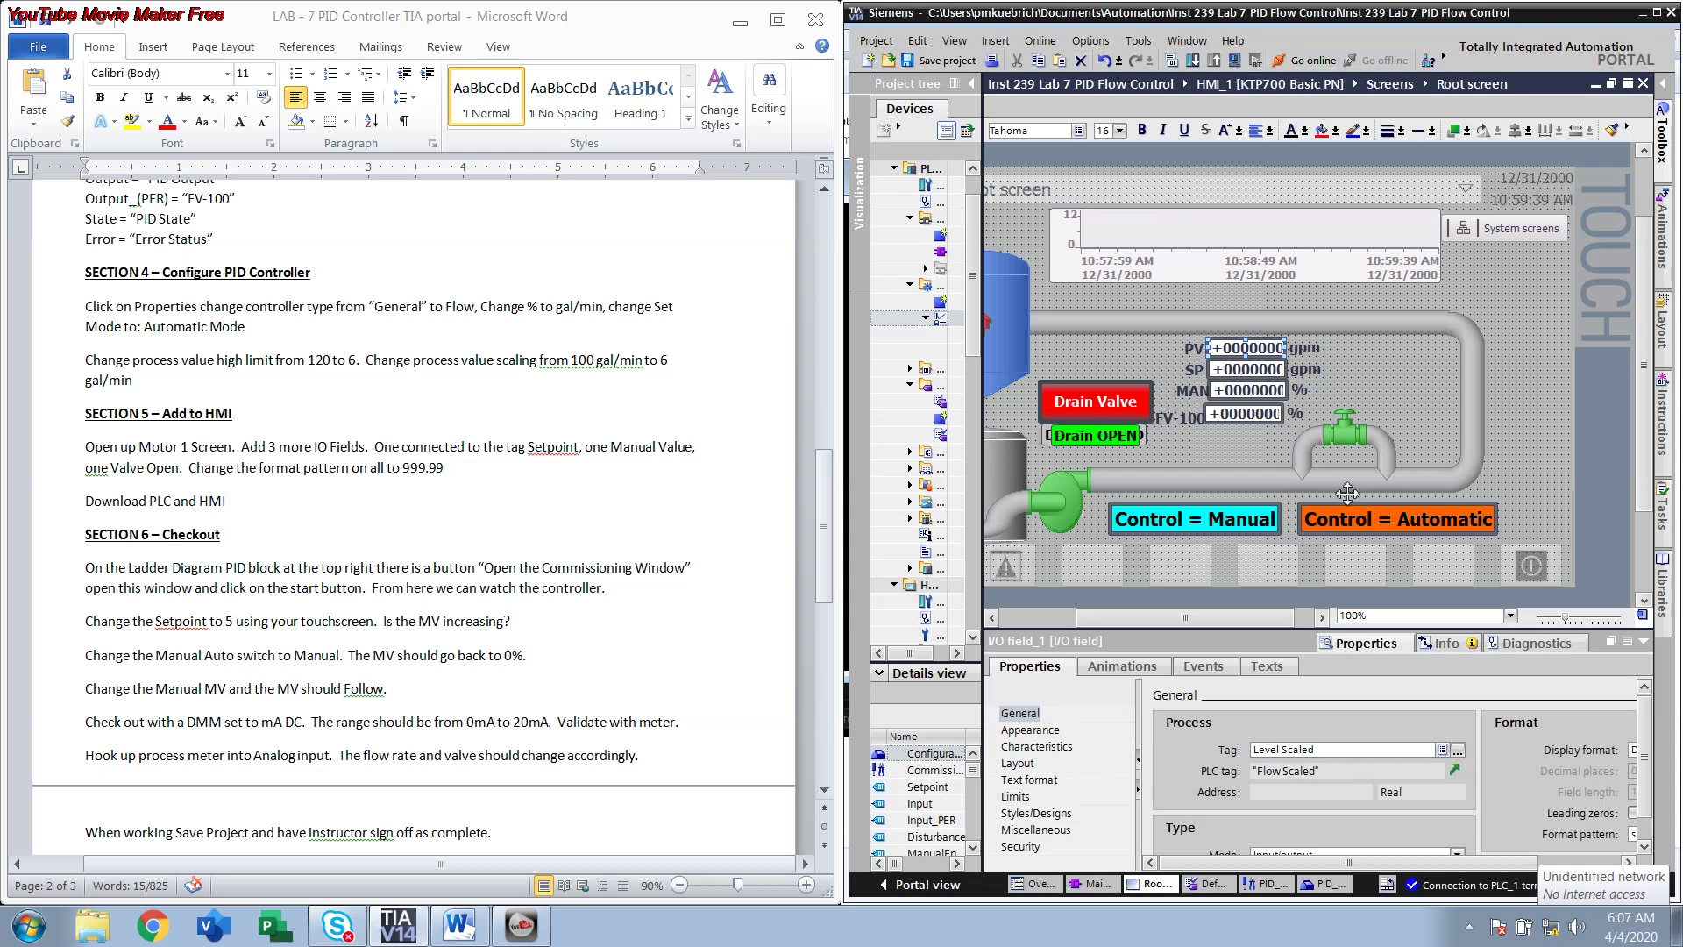
- Link the SP field on the HMI screen to the Setpoint tag from the PLC default tag table
{"action": "left_click", "coordinate": [1262, 369]}
{"action": "left_click", "coordinate": [1457, 751]}
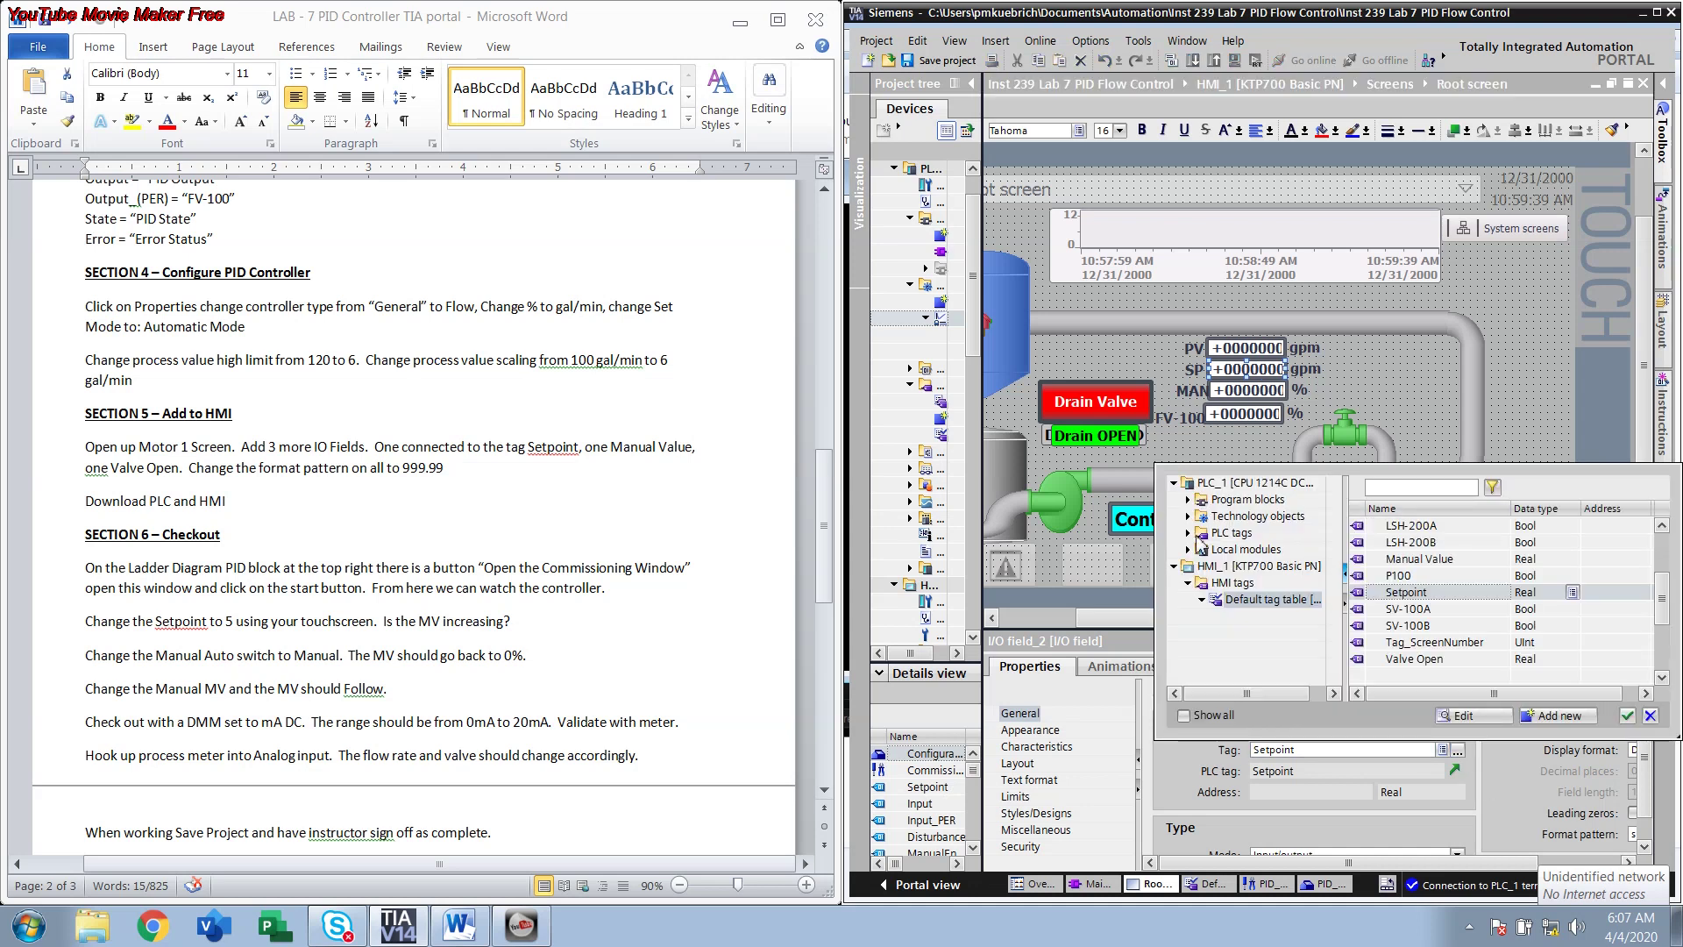
{"action": "left_click", "coordinate": [1189, 533]}
{"action": "left_click", "coordinate": [1219, 552]}
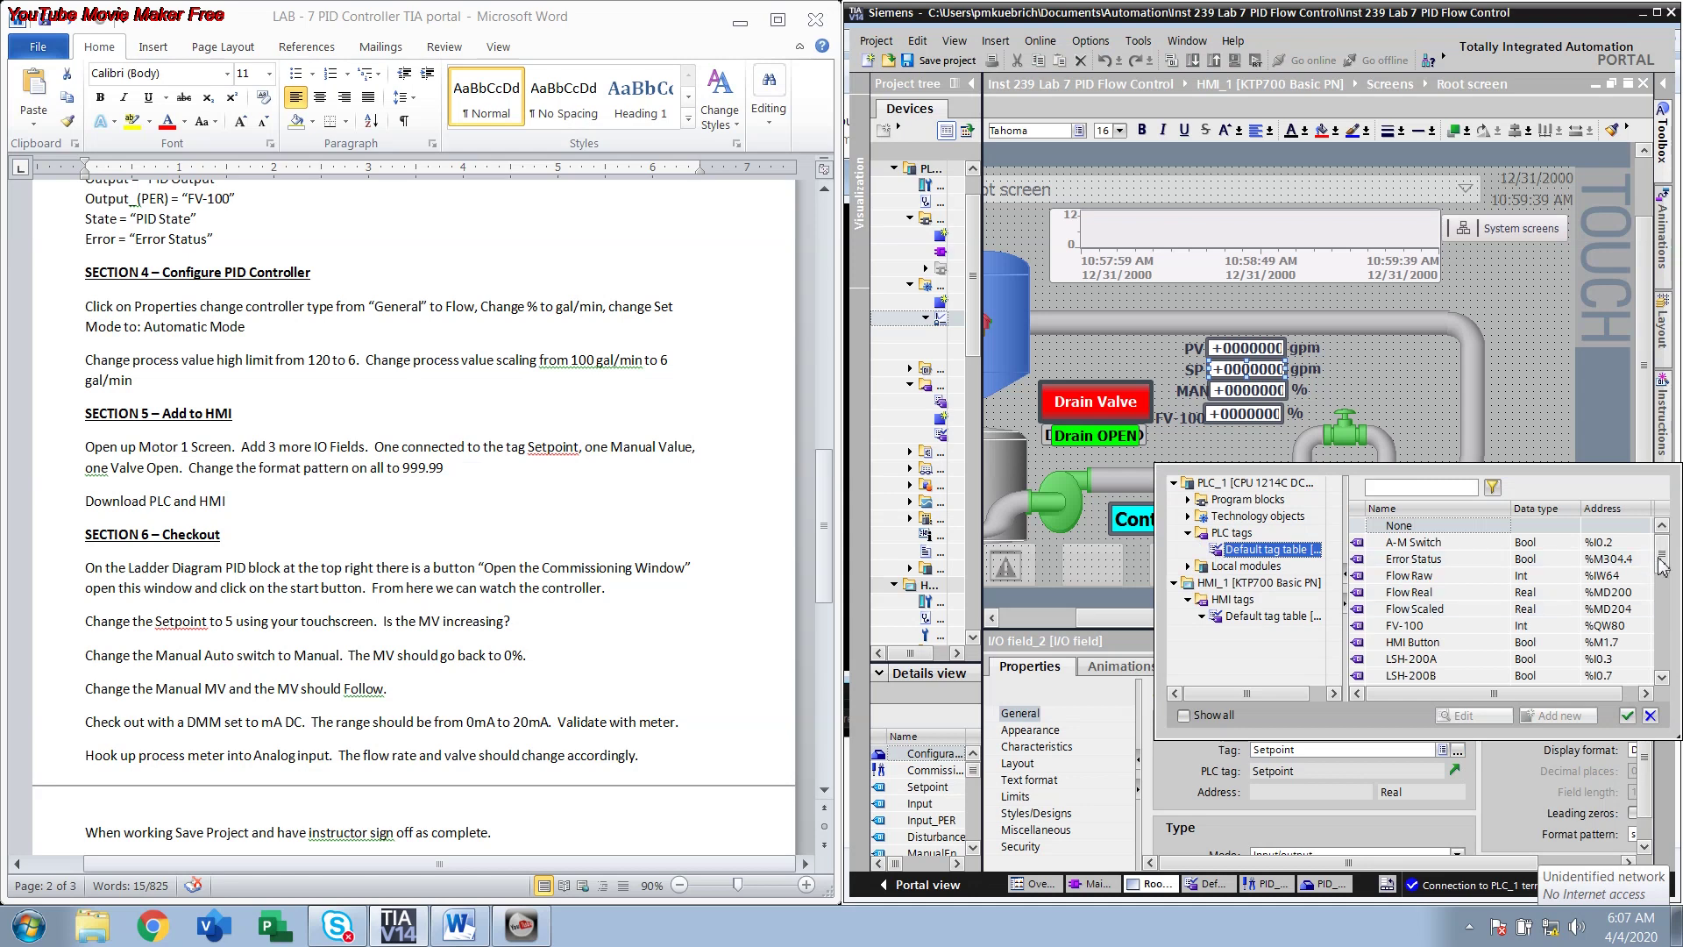
{"action": "left_click_drag", "start_coordinate": [1662, 564], "coordinate": [1661, 608]}
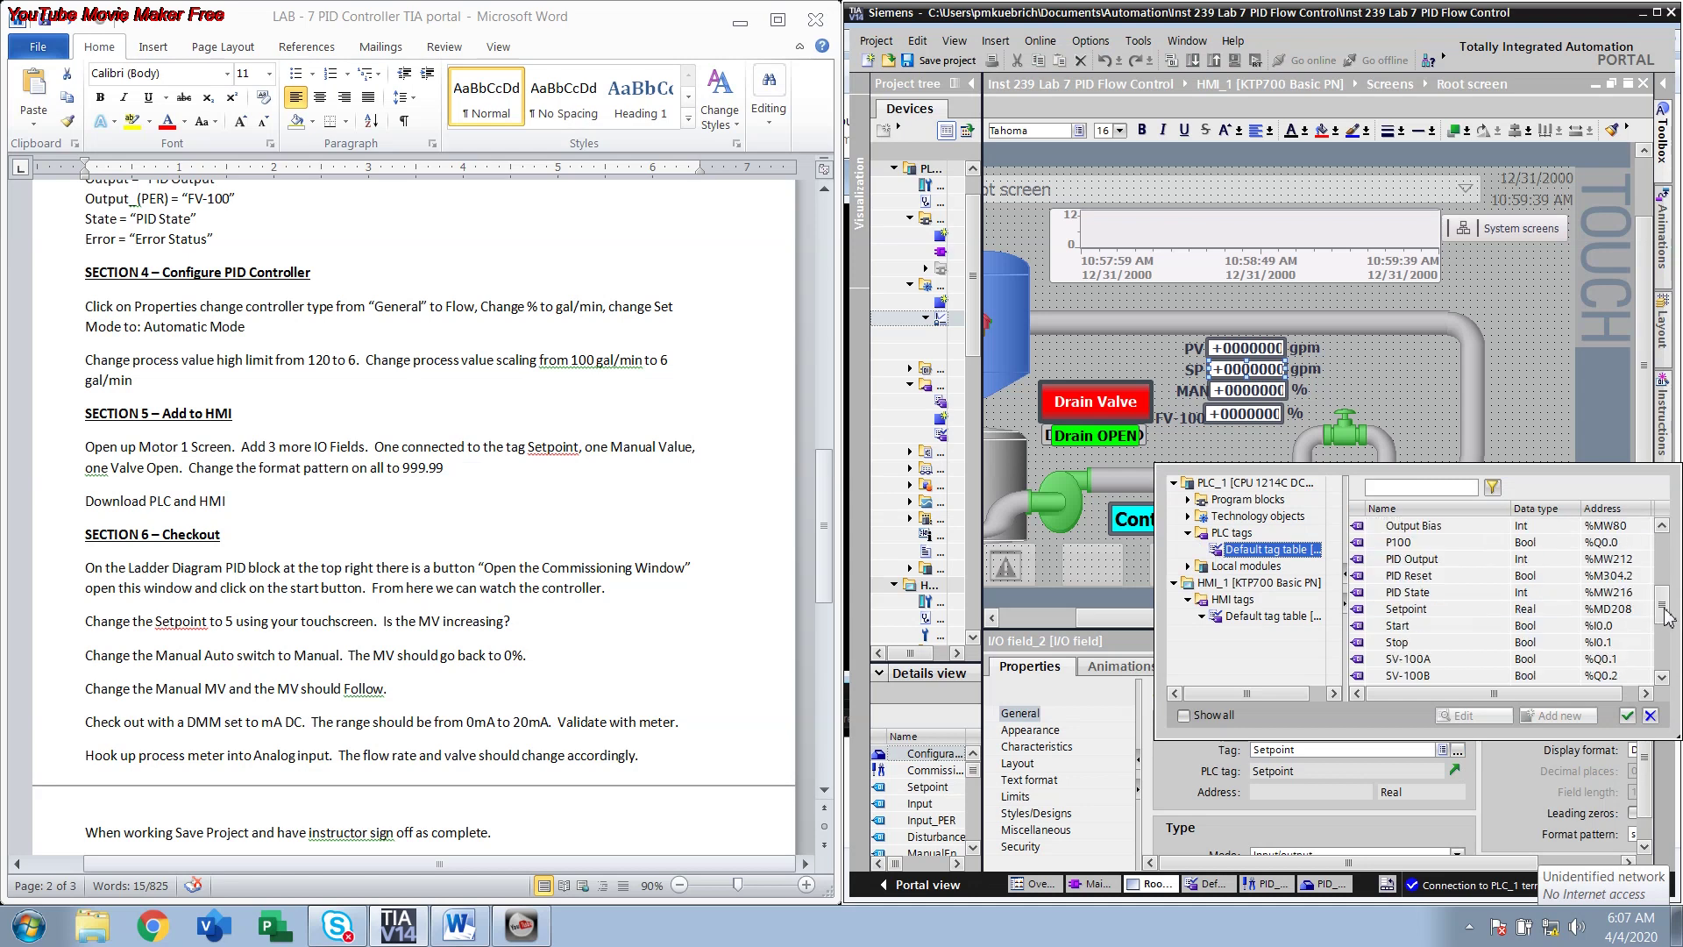
{"action": "left_click", "coordinate": [1512, 609]}
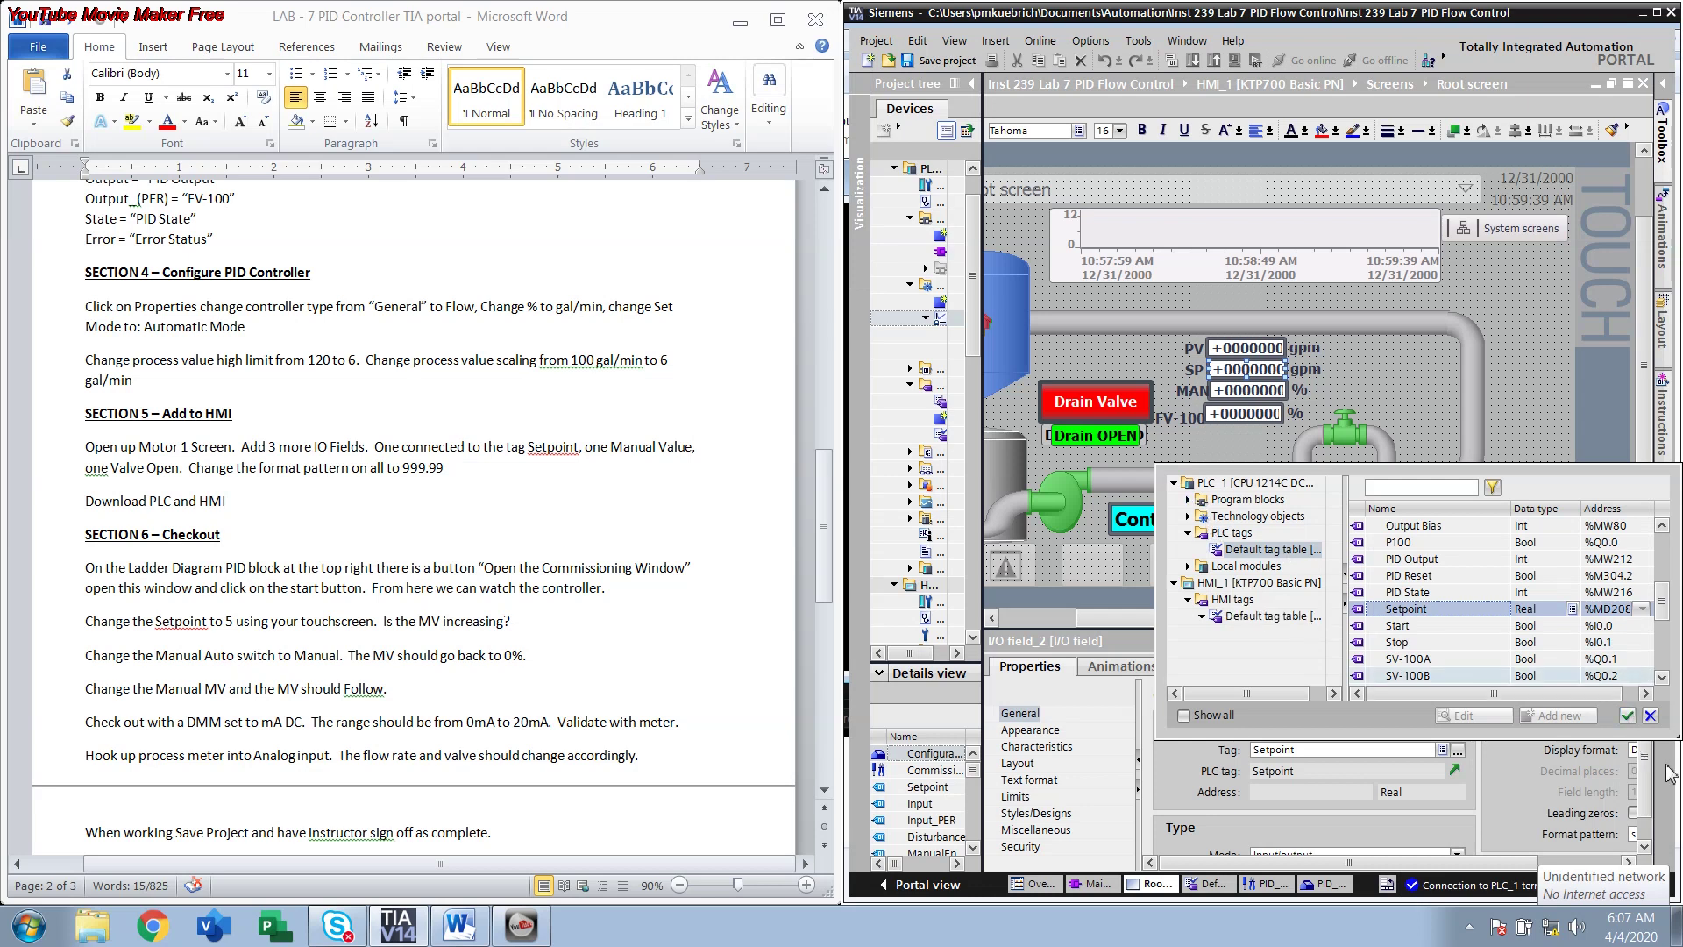
{"action": "left_click", "coordinate": [1627, 715]}
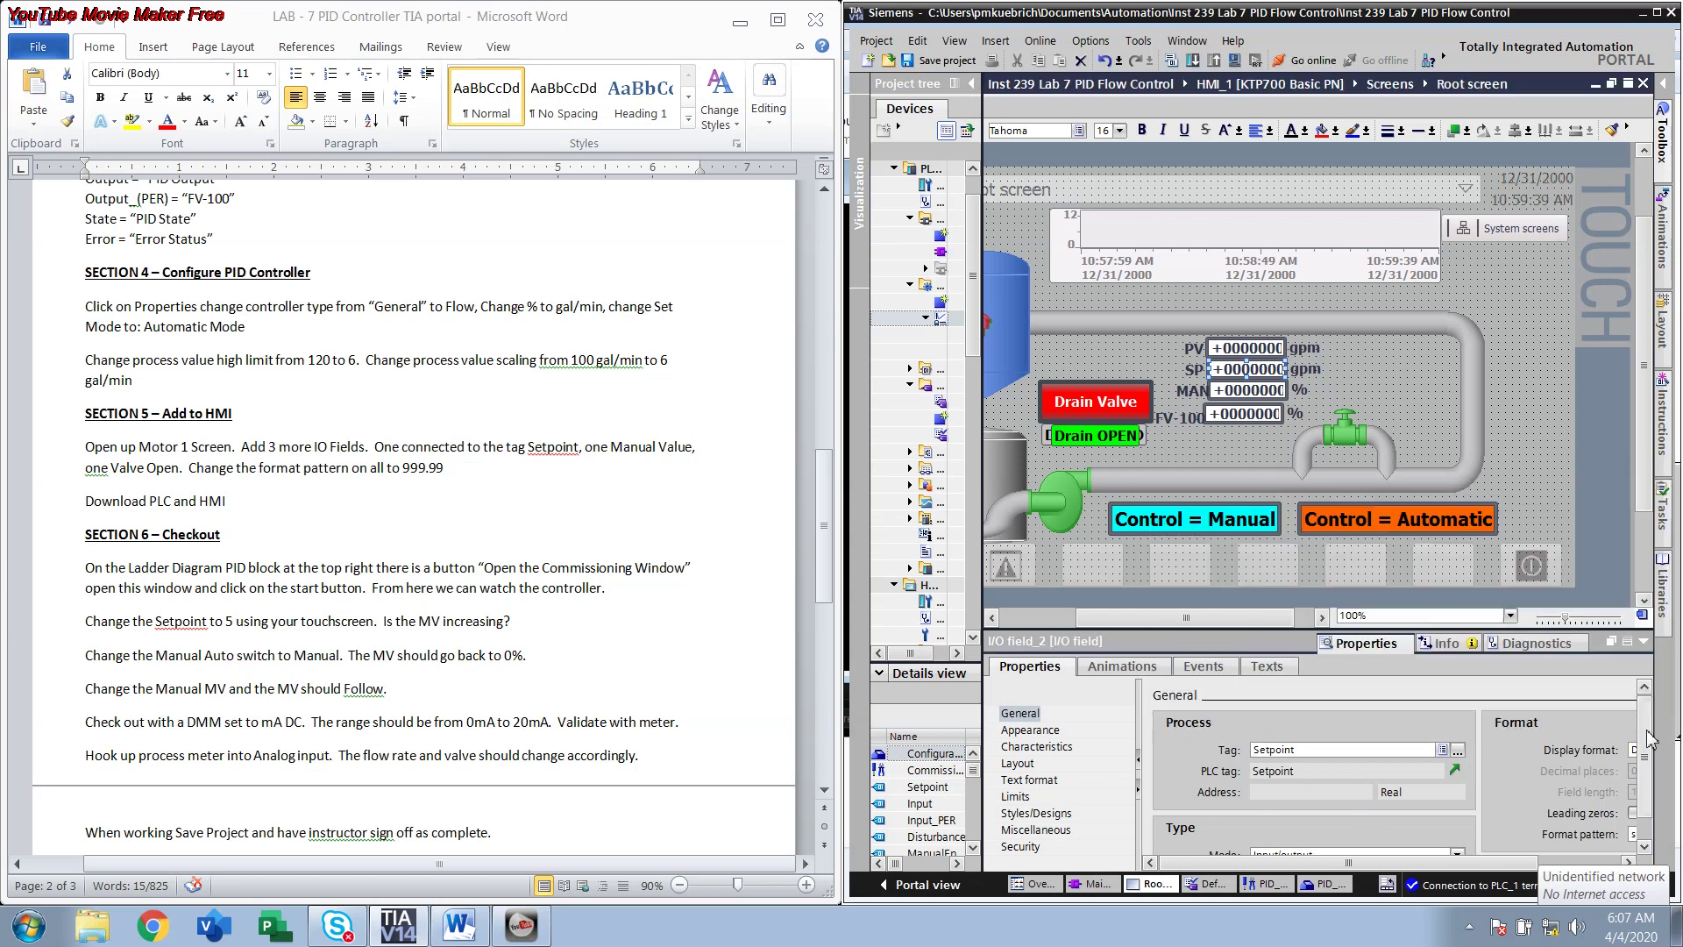
- Review the SP field's mode, display format and format pattern settings
{"action": "scroll", "coordinate": [1649, 739], "scroll_direction": "down", "scroll_amount": 1}
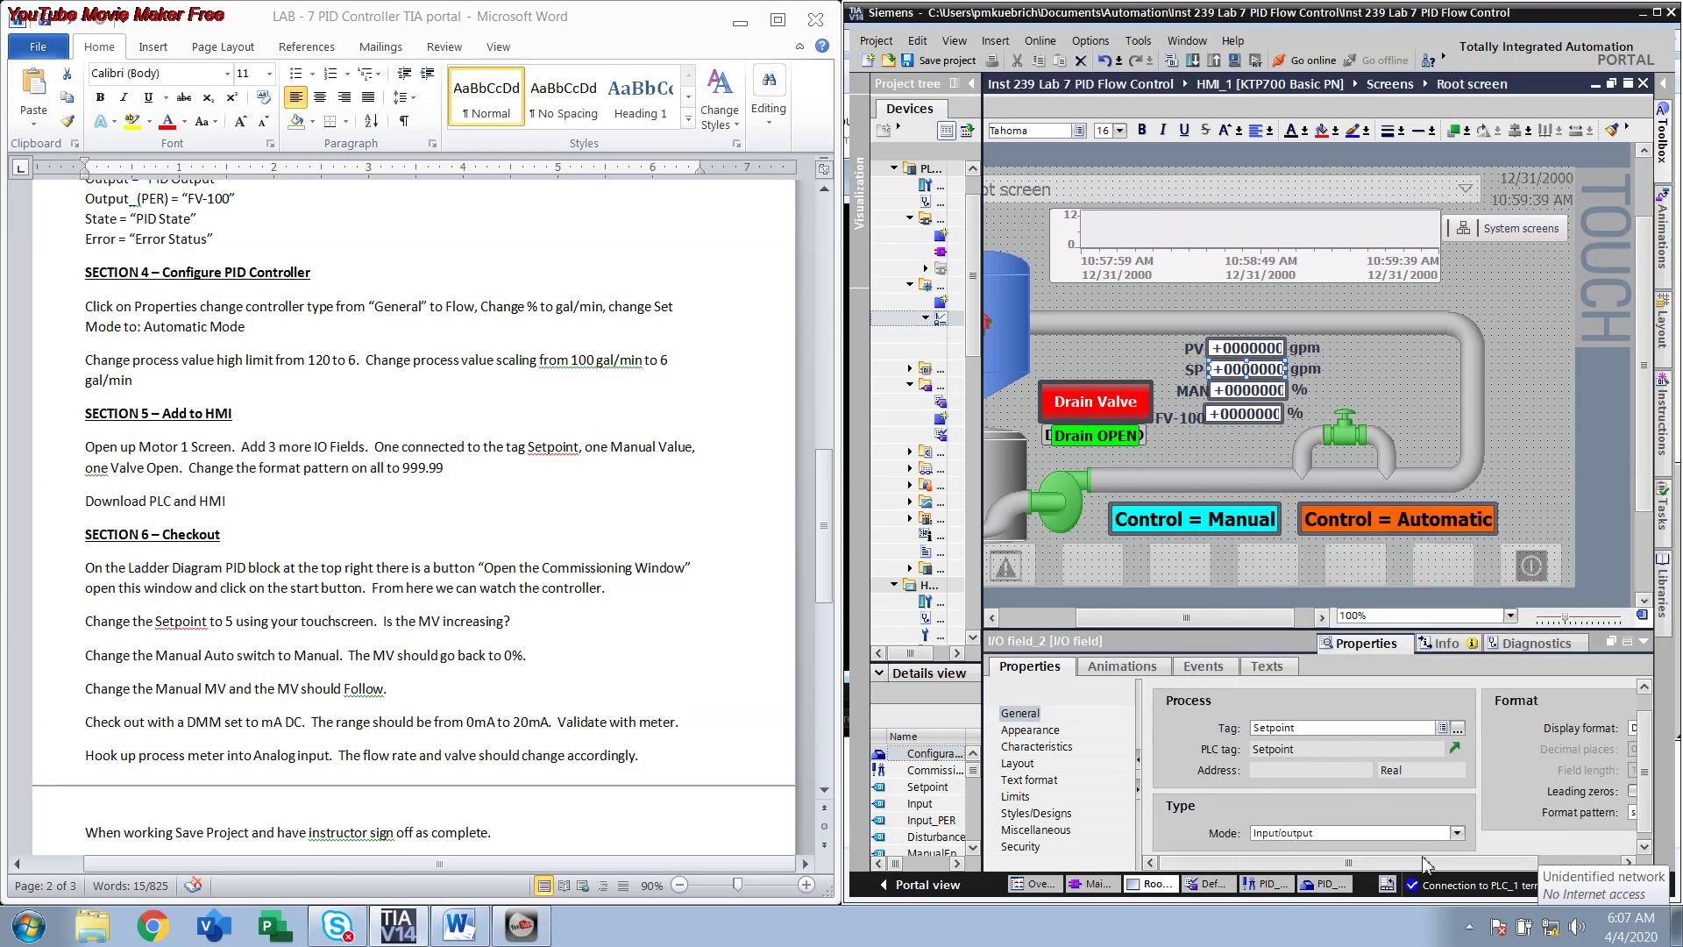
{"action": "left_click", "coordinate": [1459, 867]}
{"action": "left_click", "coordinate": [1456, 866]}
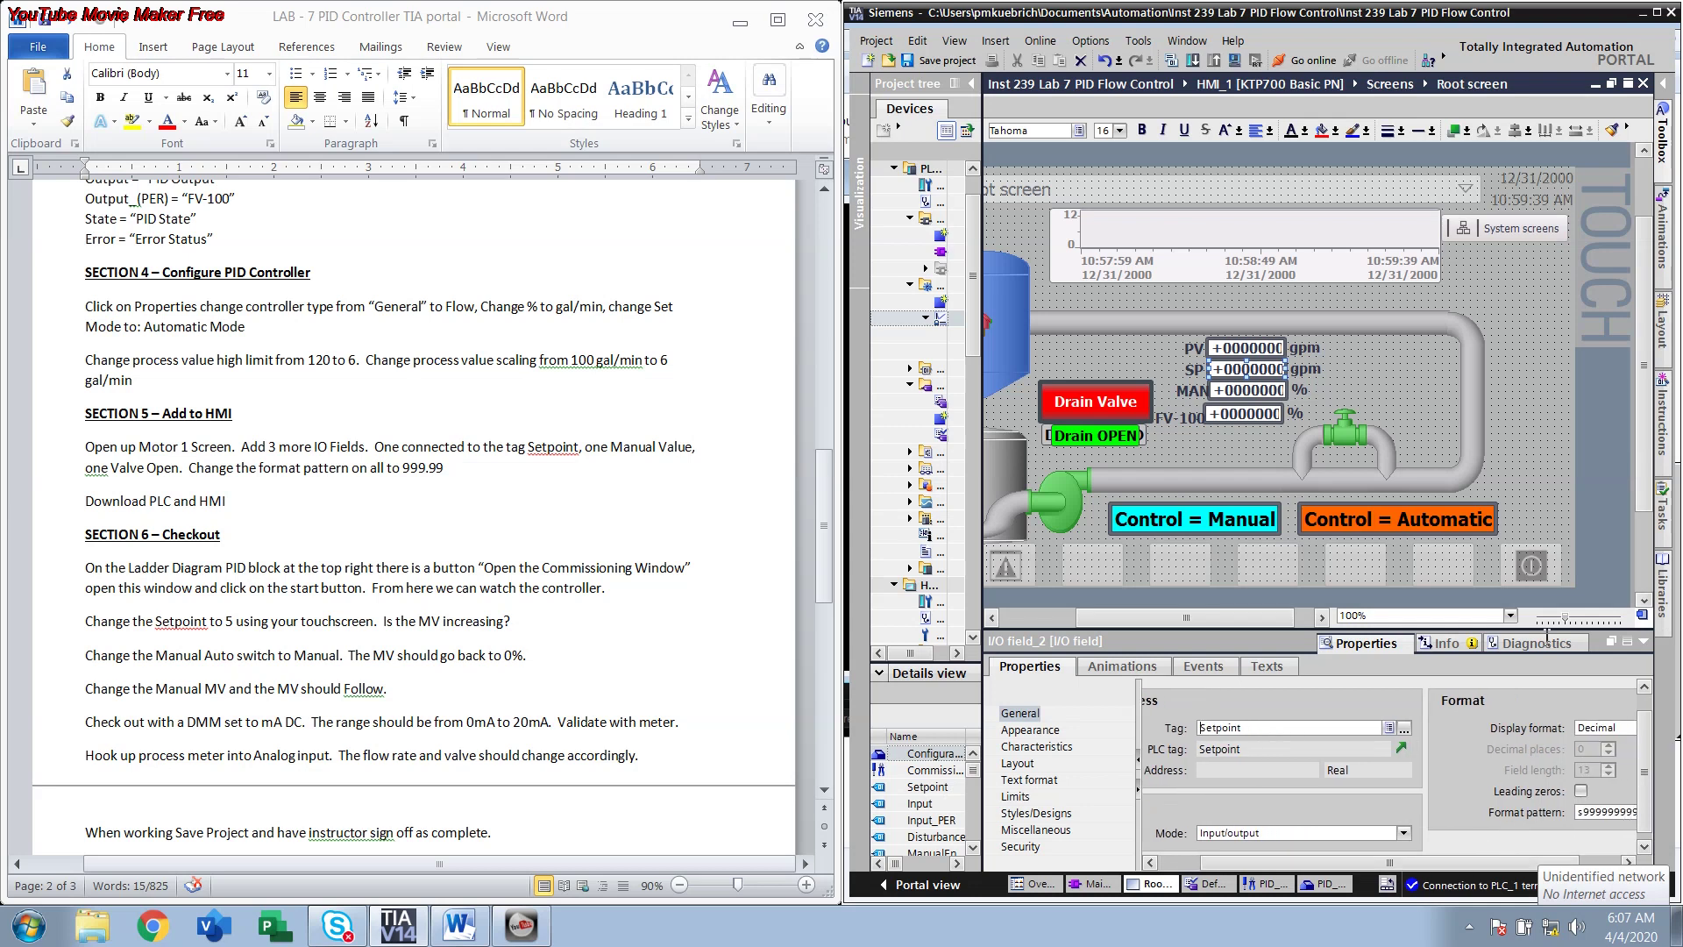
{"action": "left_click", "coordinate": [1358, 864]}
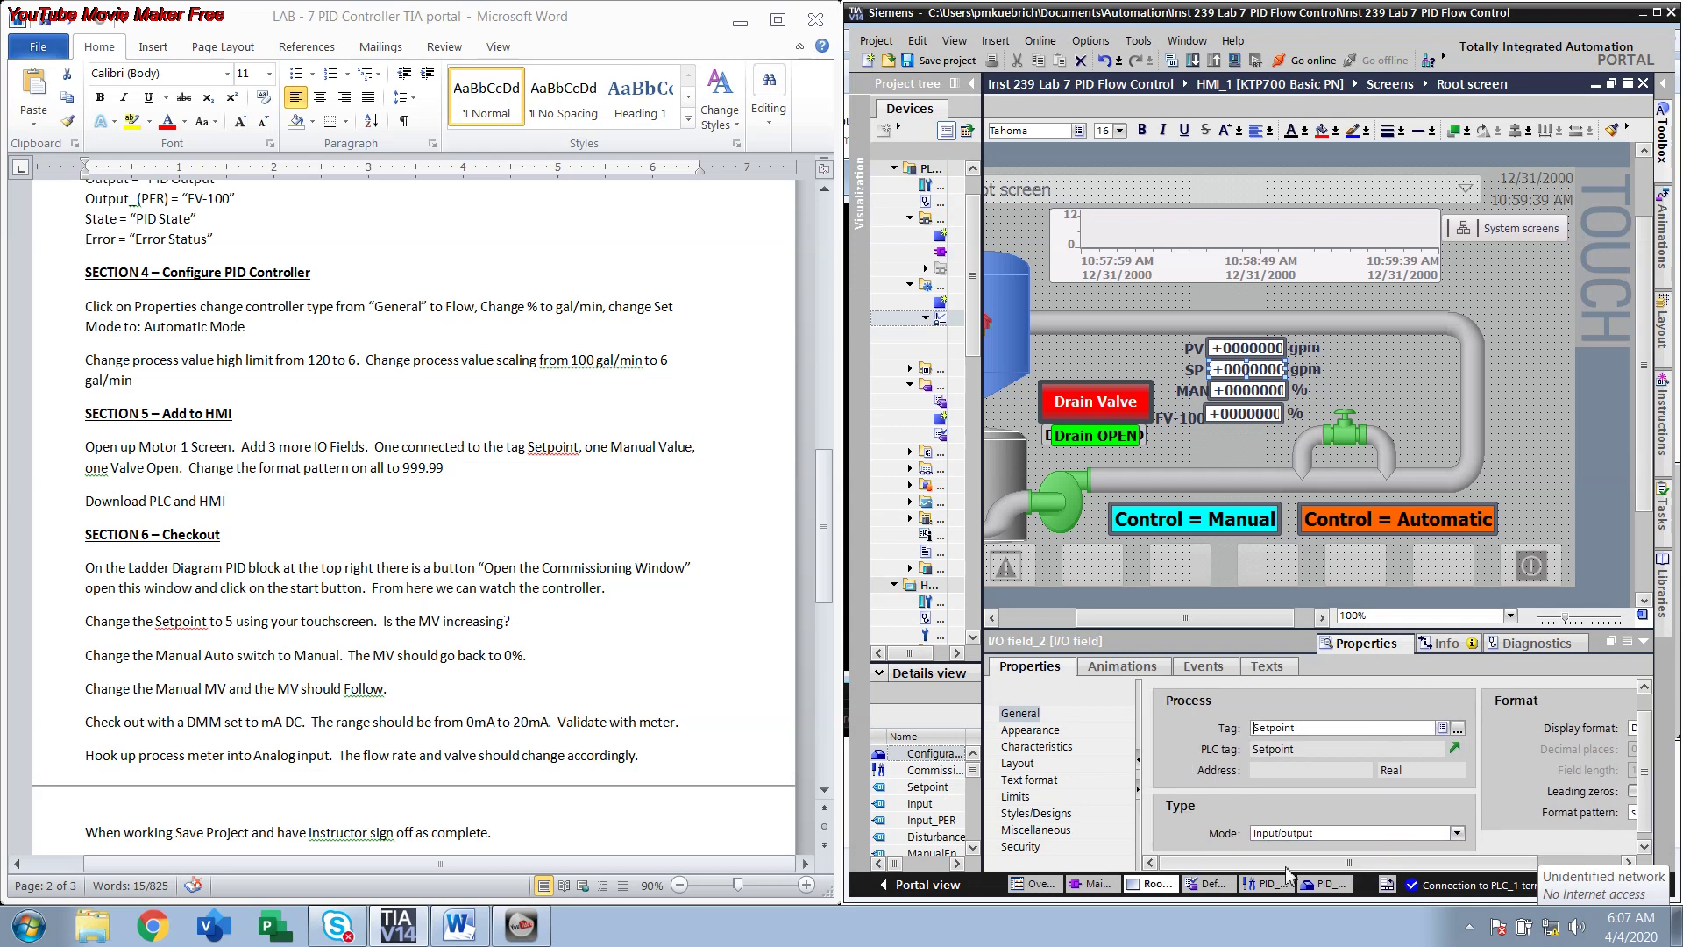
- Check the tag connections of the MAN and FV-100 fields on the HMI screen
{"action": "left_click", "coordinate": [1225, 388]}
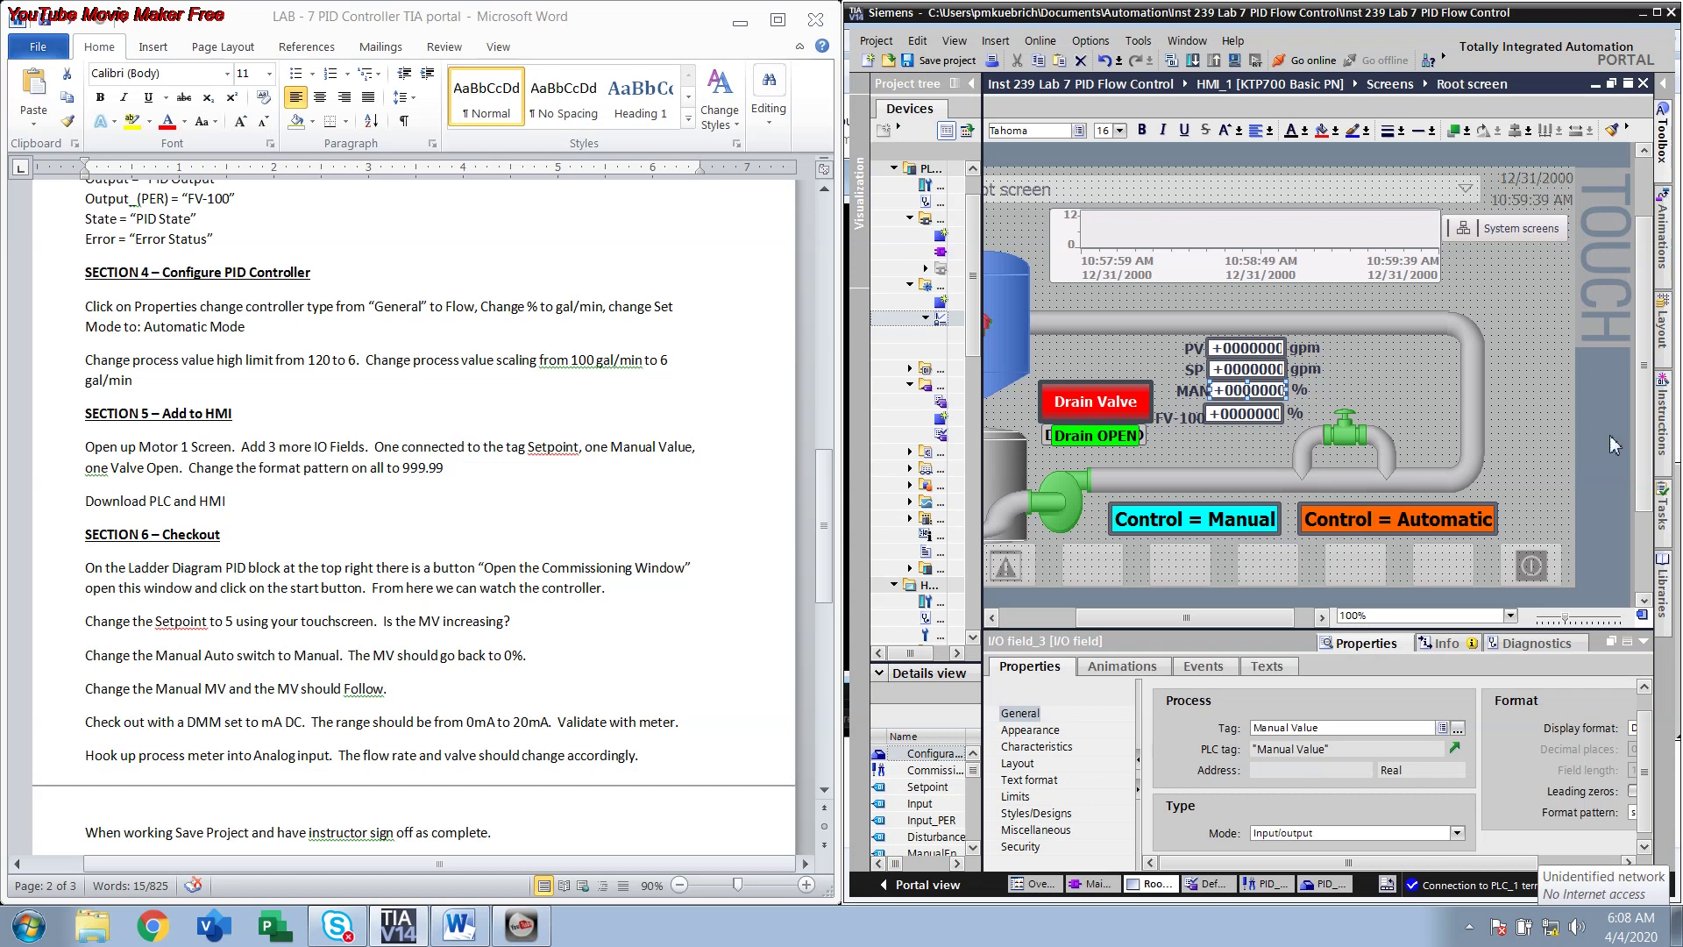
{"action": "scroll", "coordinate": [1644, 448], "scroll_direction": "down", "scroll_amount": 2}
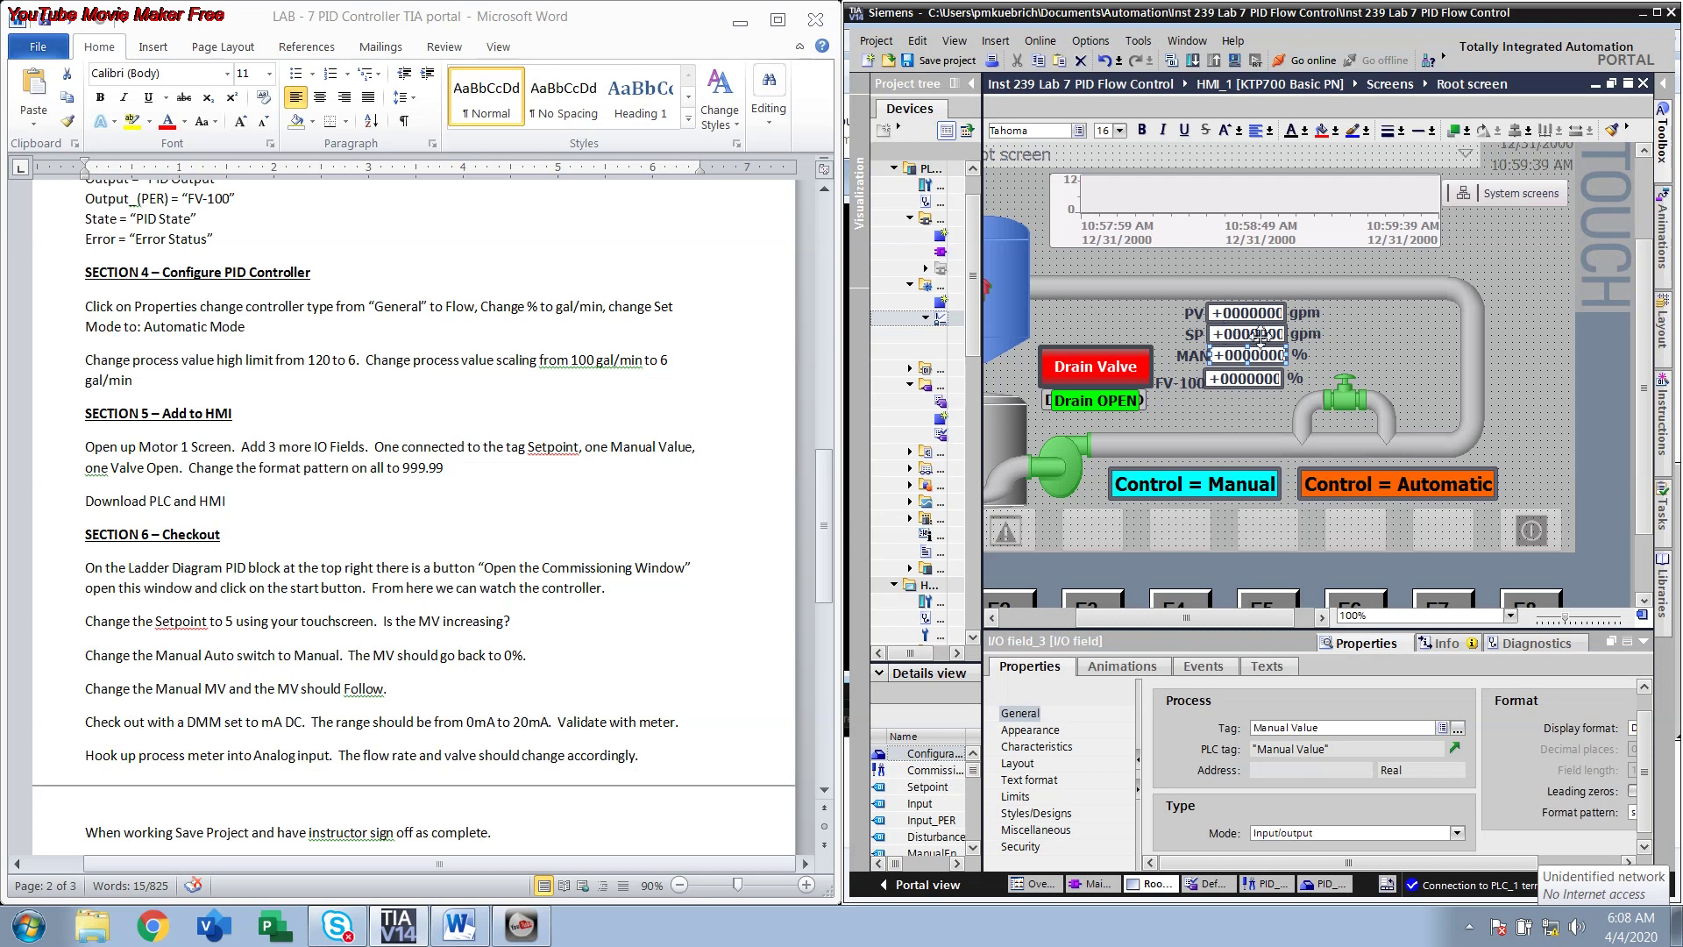
{"action": "left_click", "coordinate": [1236, 382]}
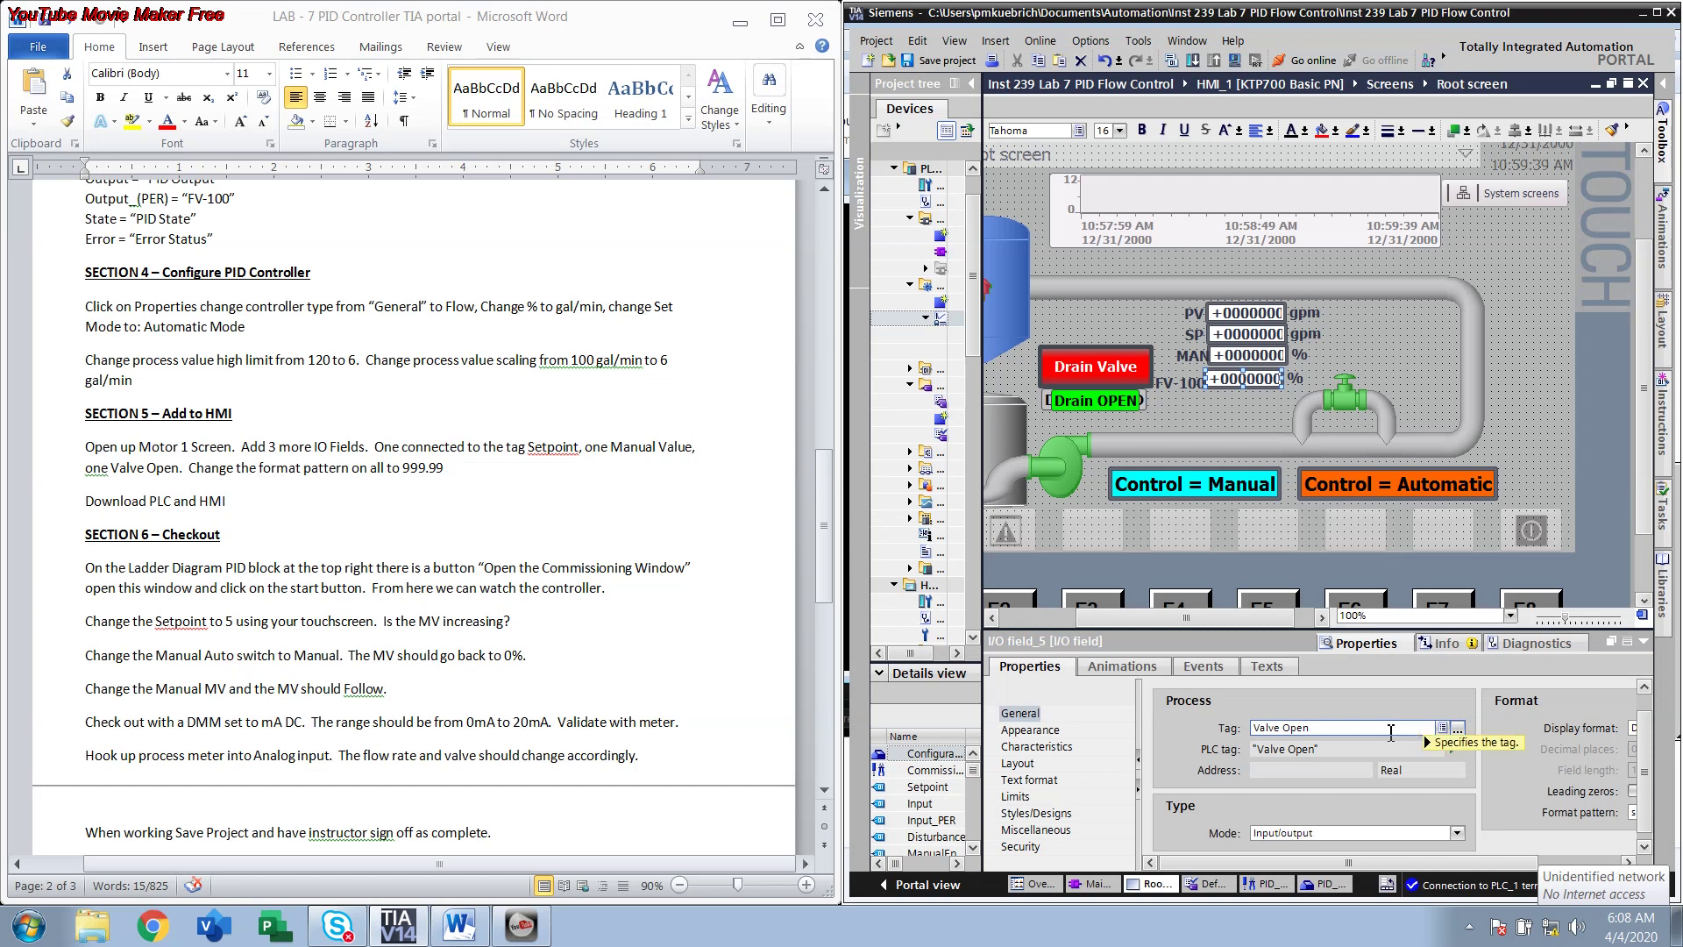
{"action": "mouse_move", "coordinate": [1391, 733]}
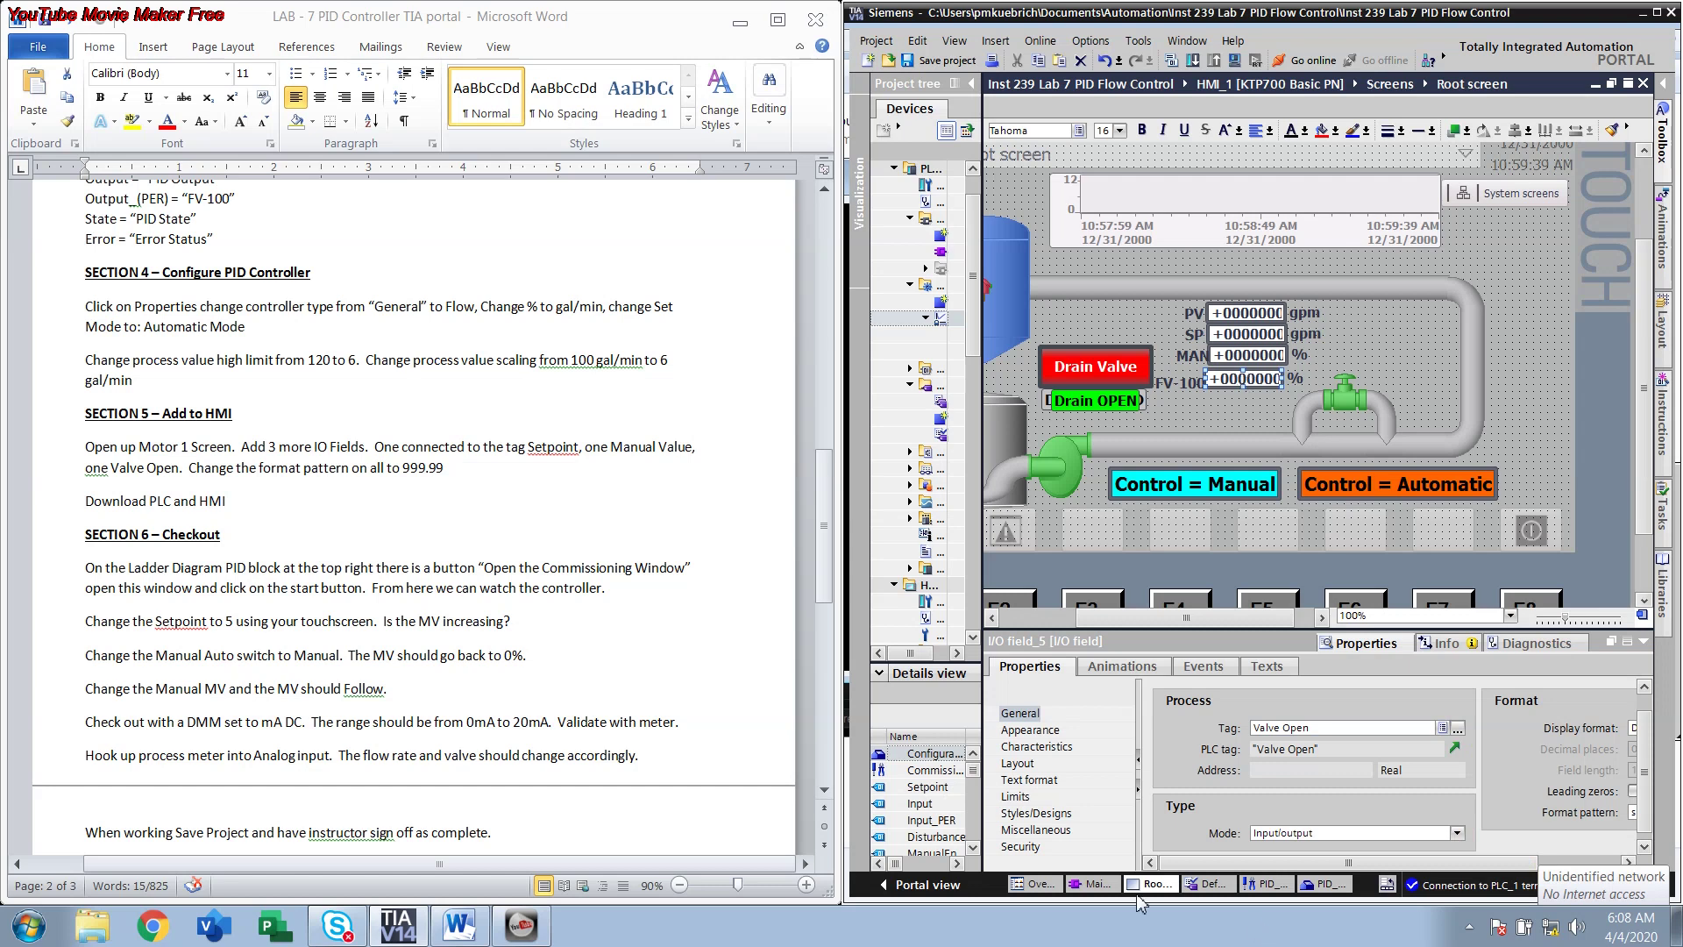
- Return to the Main program and review the valve scaling in Network 5 and the SUB block in Network 6
{"action": "left_click", "coordinate": [1109, 891]}
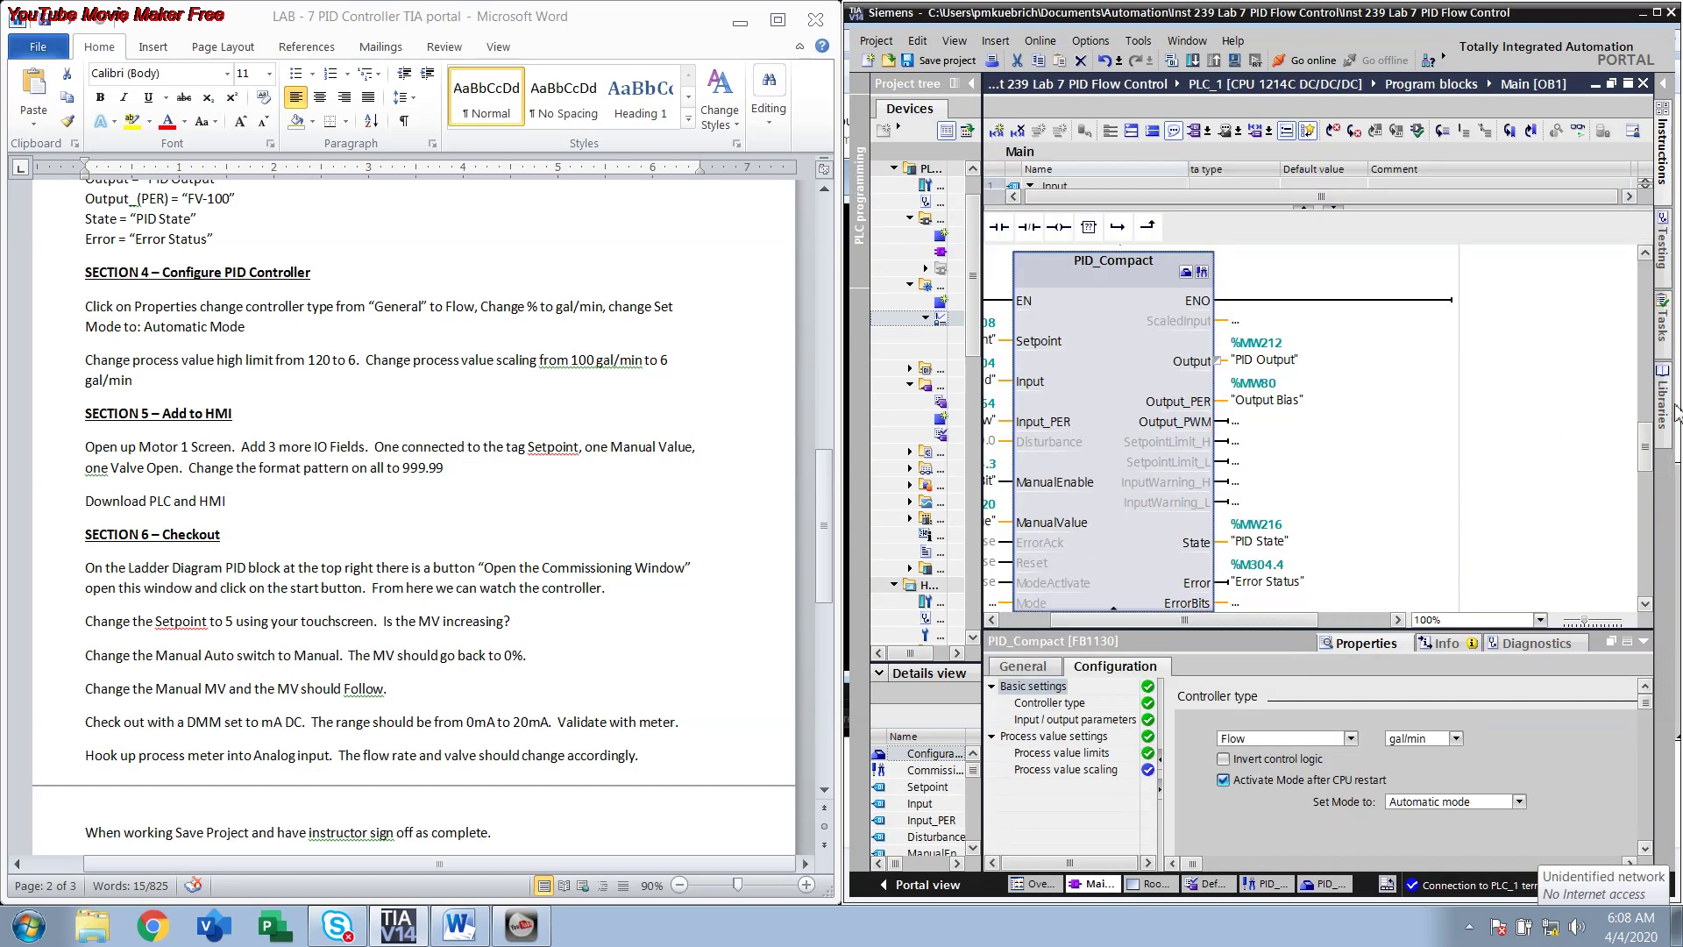
{"action": "left_click_drag", "start_coordinate": [1654, 442], "coordinate": [1651, 551]}
{"action": "left_click_drag", "start_coordinate": [1265, 619], "coordinate": [1201, 623]}
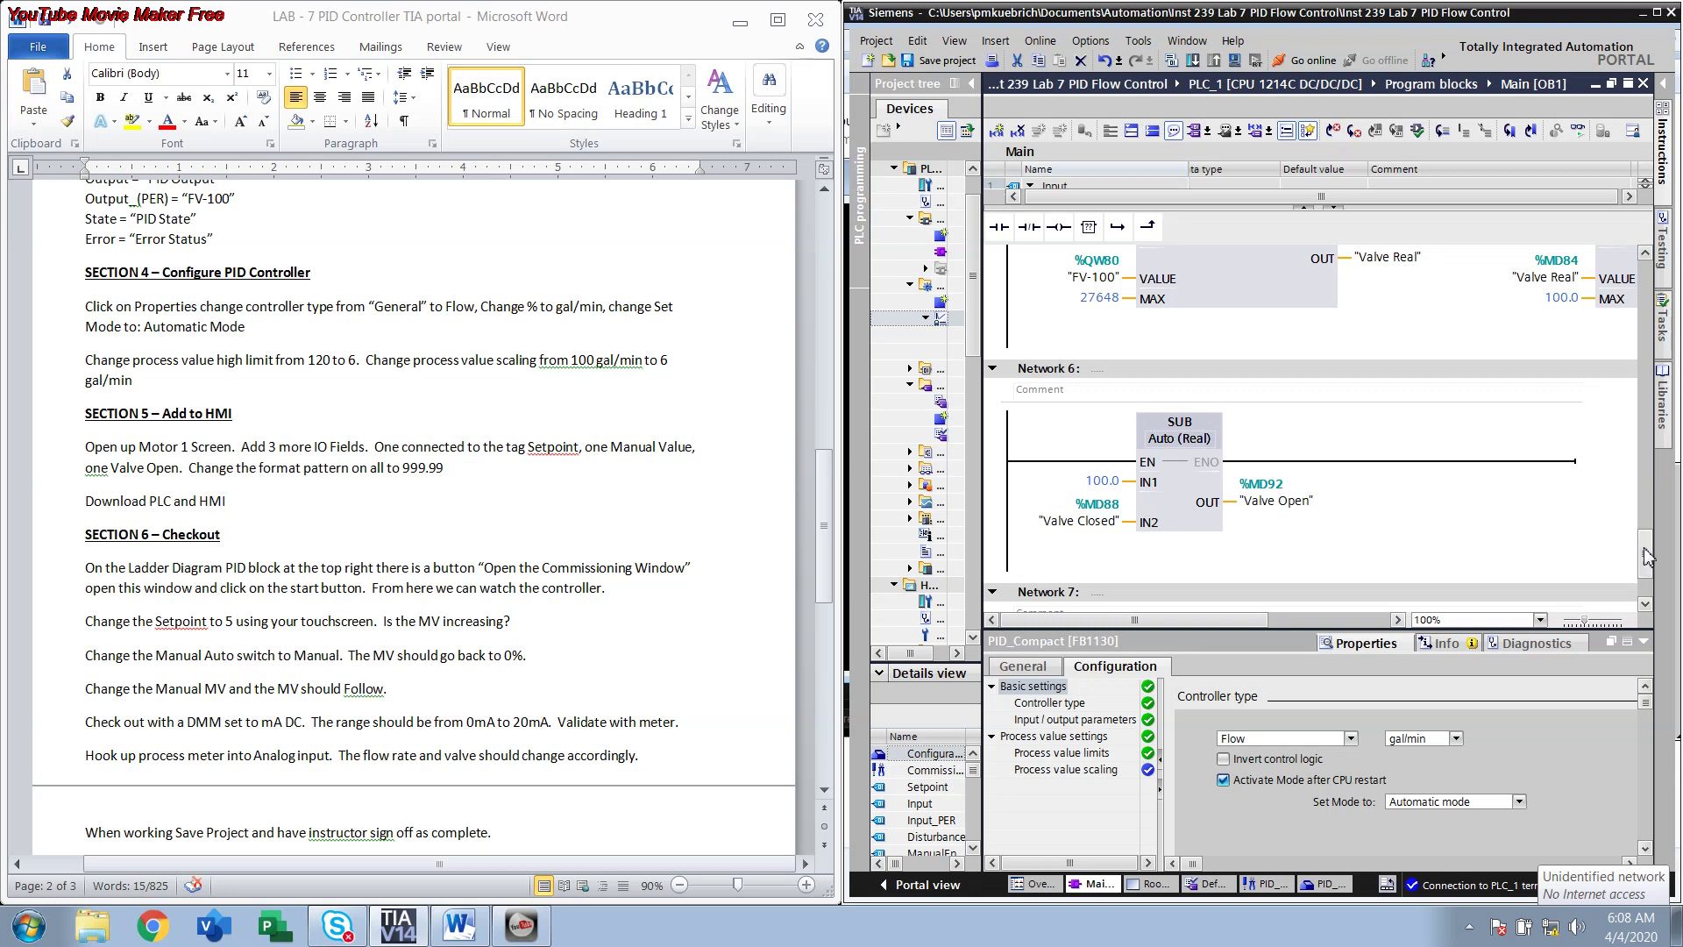
{"action": "scroll", "coordinate": [1646, 557], "scroll_direction": "down", "scroll_amount": 1}
{"action": "scroll", "coordinate": [1646, 556], "scroll_direction": "up", "scroll_amount": 2}
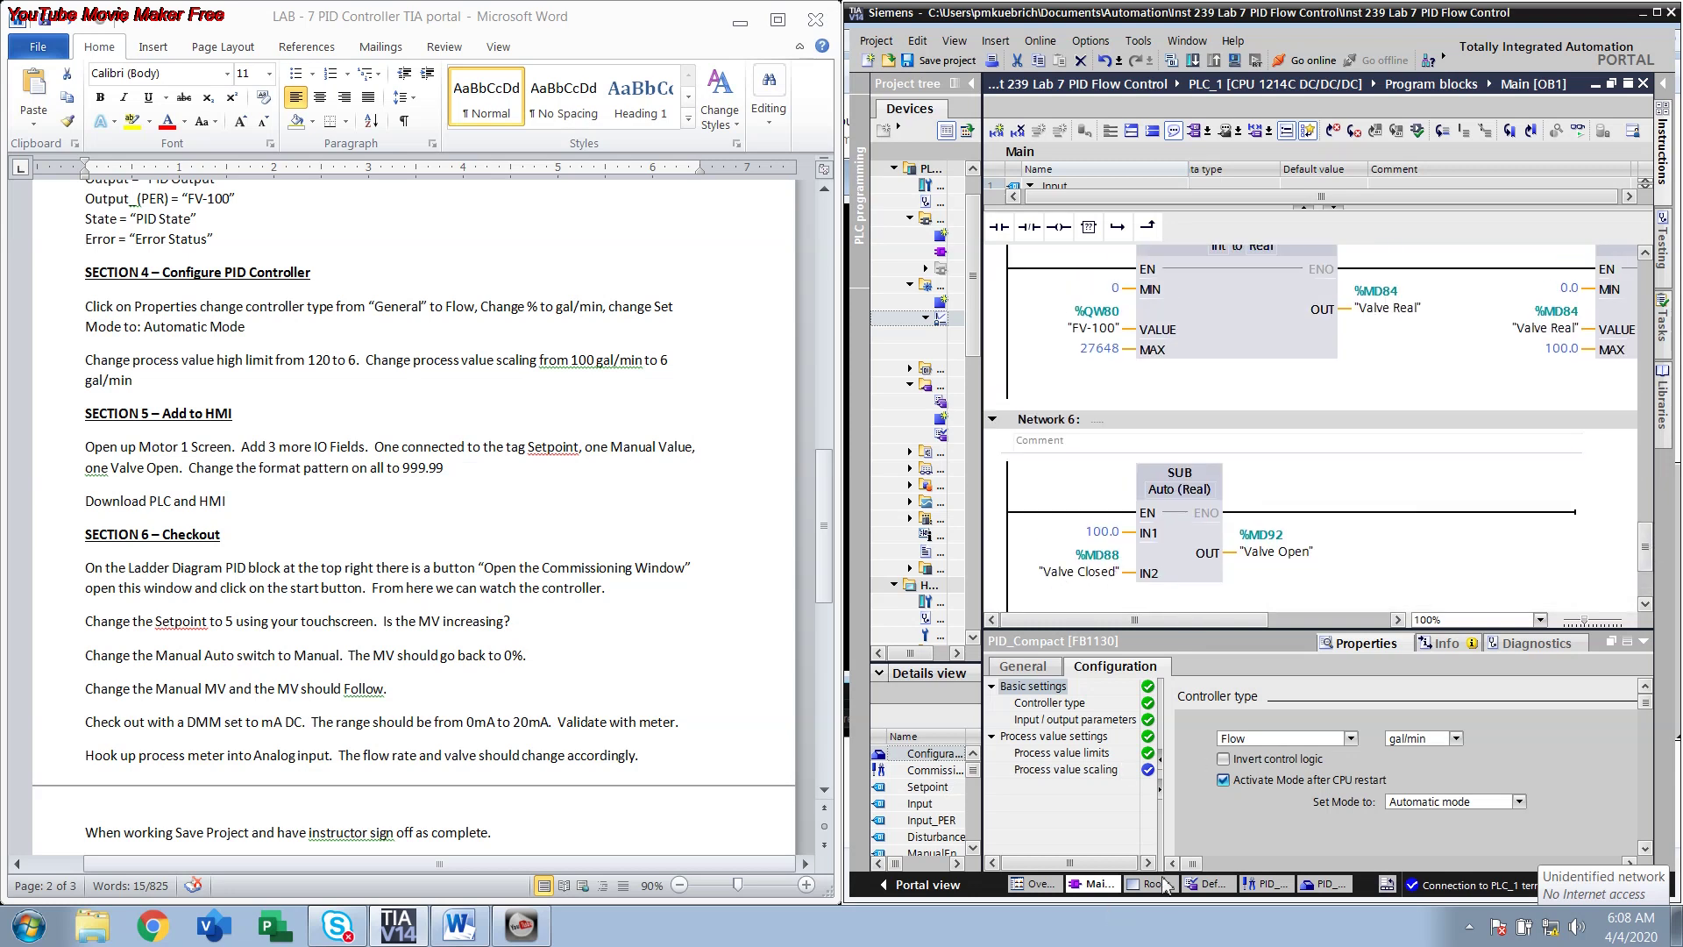
- Review the PLC tag table, the PID_Compact commissioning window and PID Parameters, and continue the lab document to Section 6
{"action": "left_click", "coordinate": [1217, 885]}
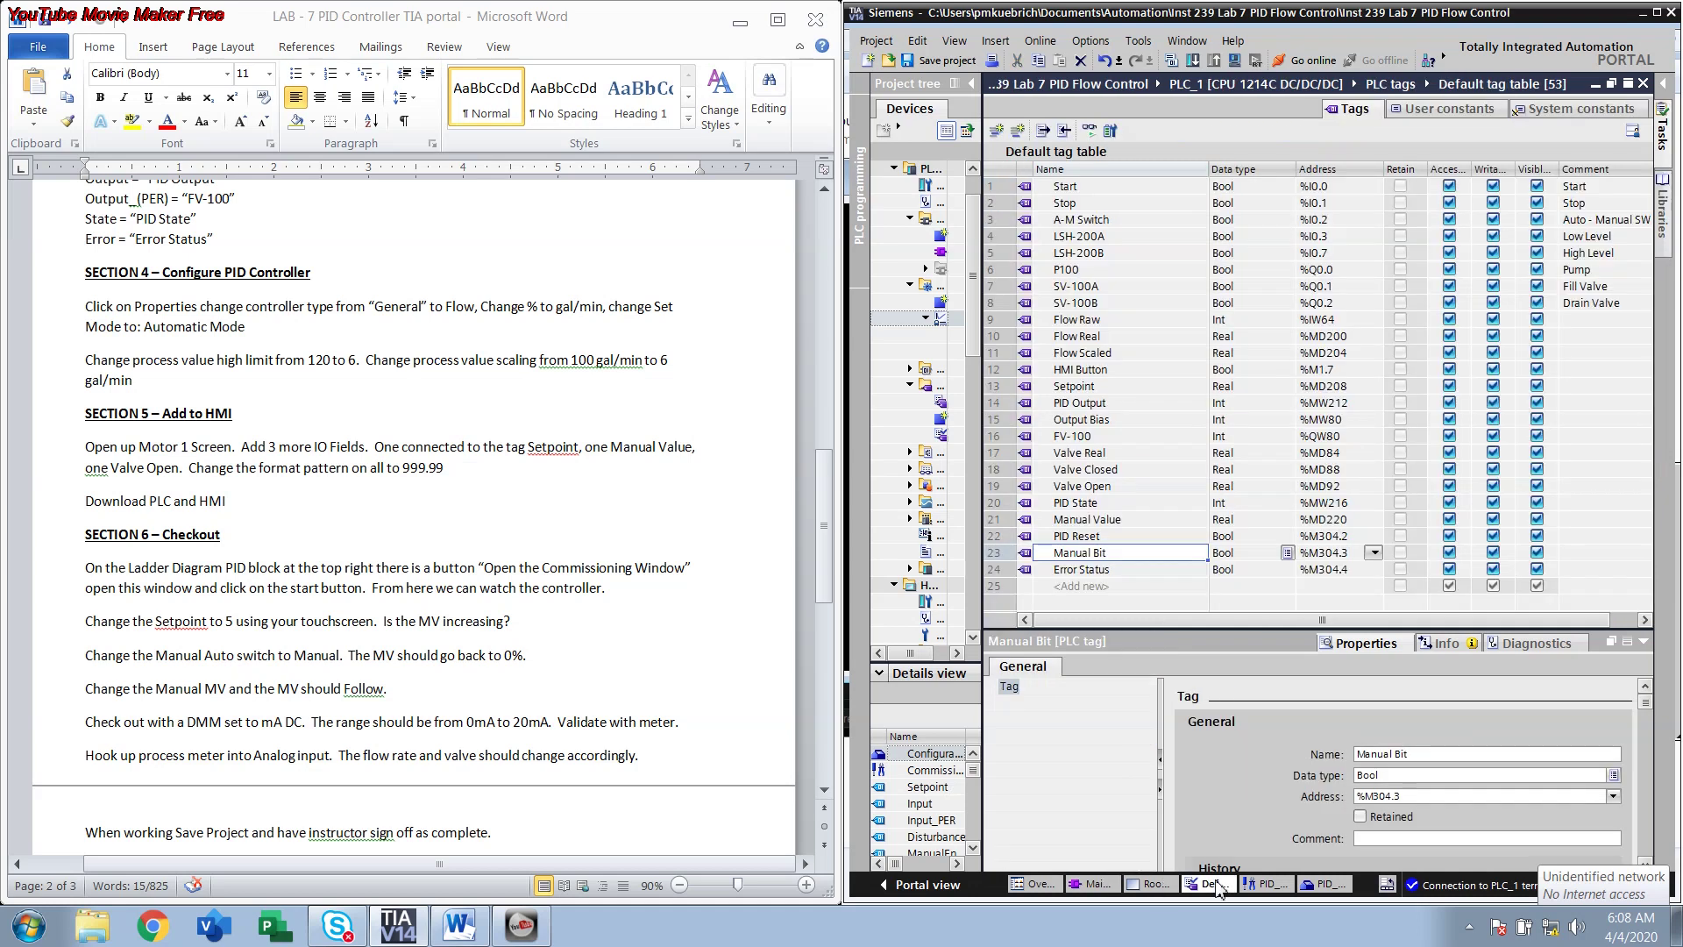
{"action": "left_click", "coordinate": [1269, 886]}
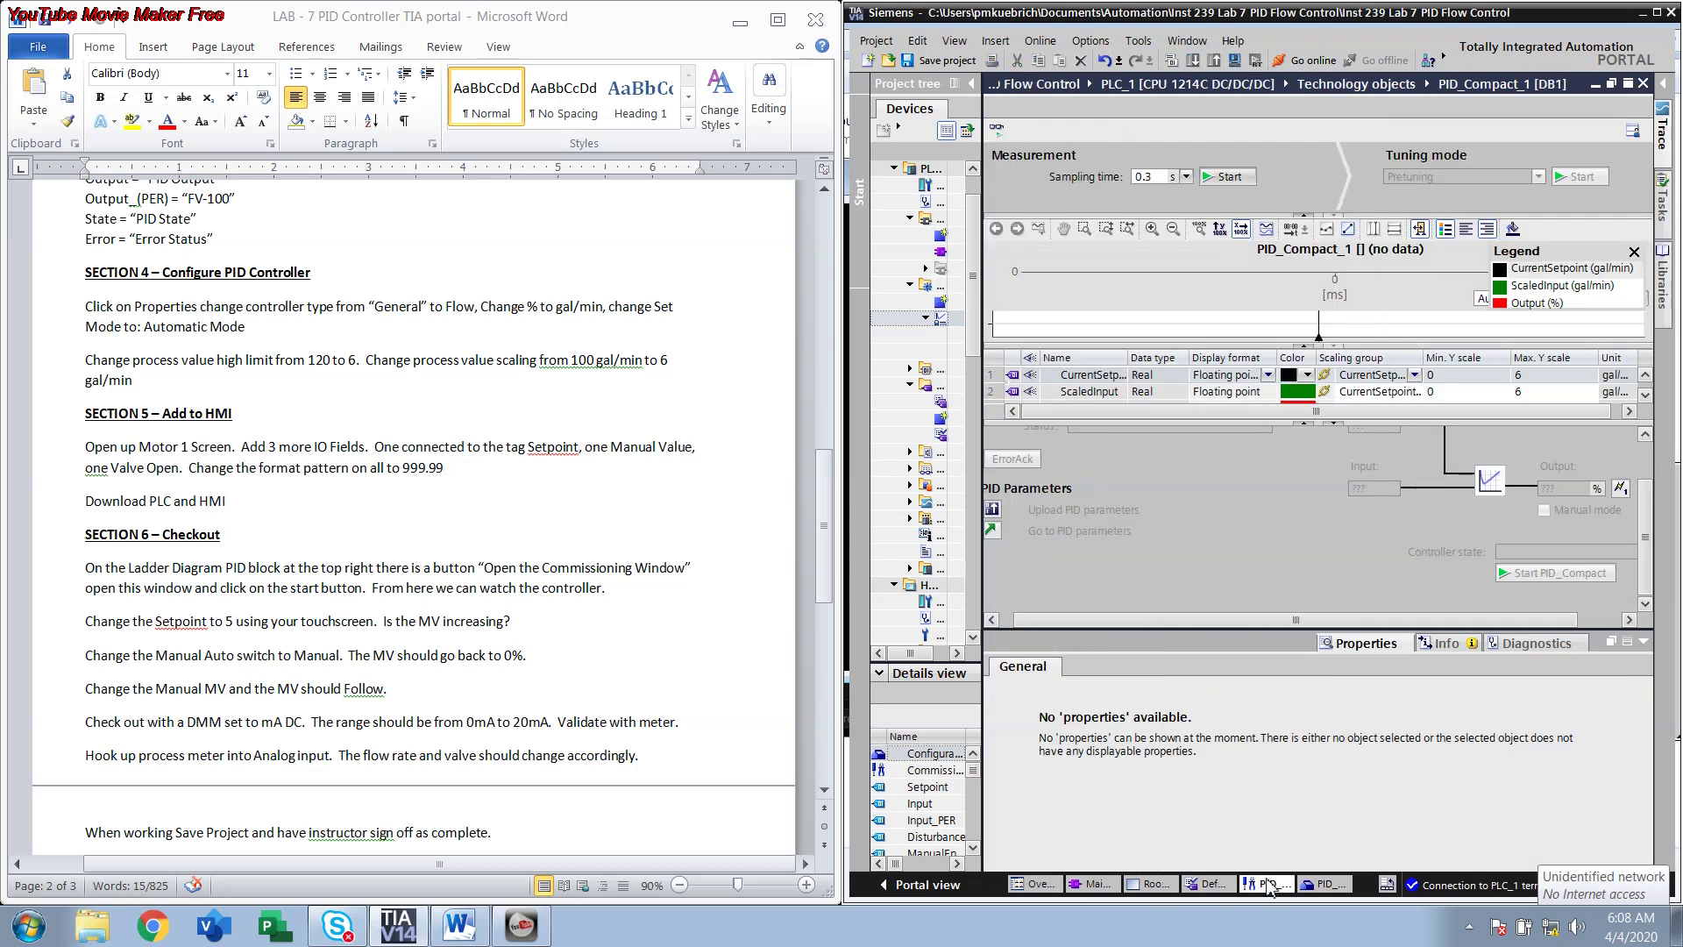
{"action": "left_click", "coordinate": [1315, 886]}
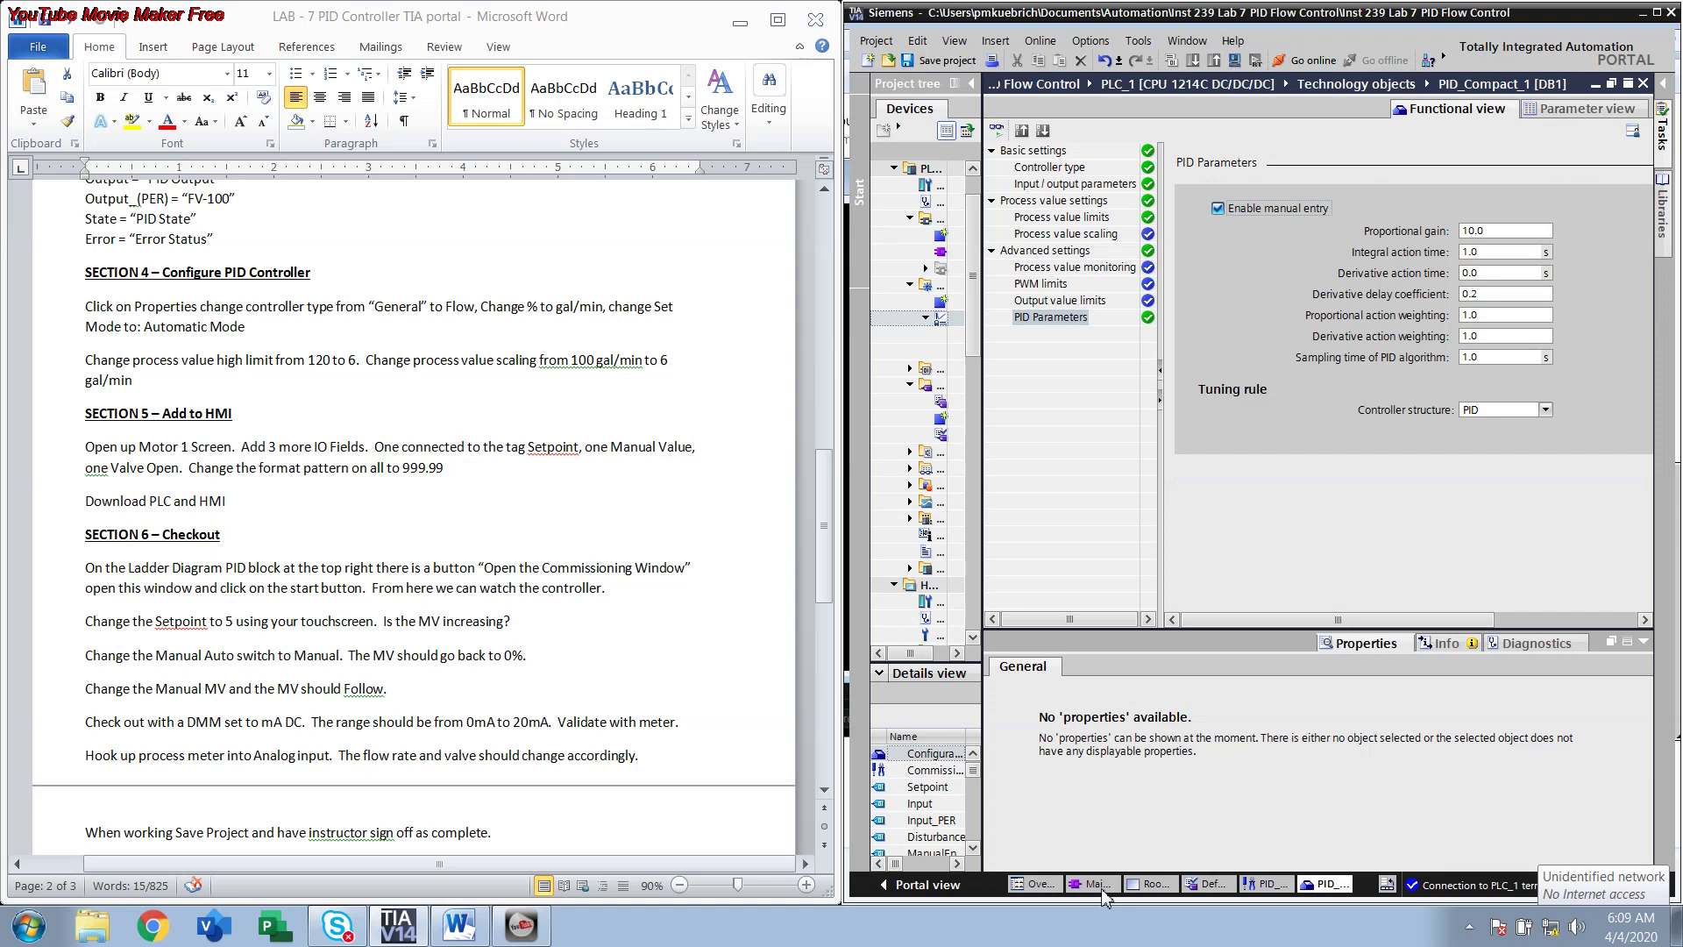
{"action": "left_click", "coordinate": [1100, 887]}
{"action": "left_click", "coordinate": [1322, 885]}
{"action": "left_click_drag", "start_coordinate": [826, 508], "coordinate": [826, 513]}
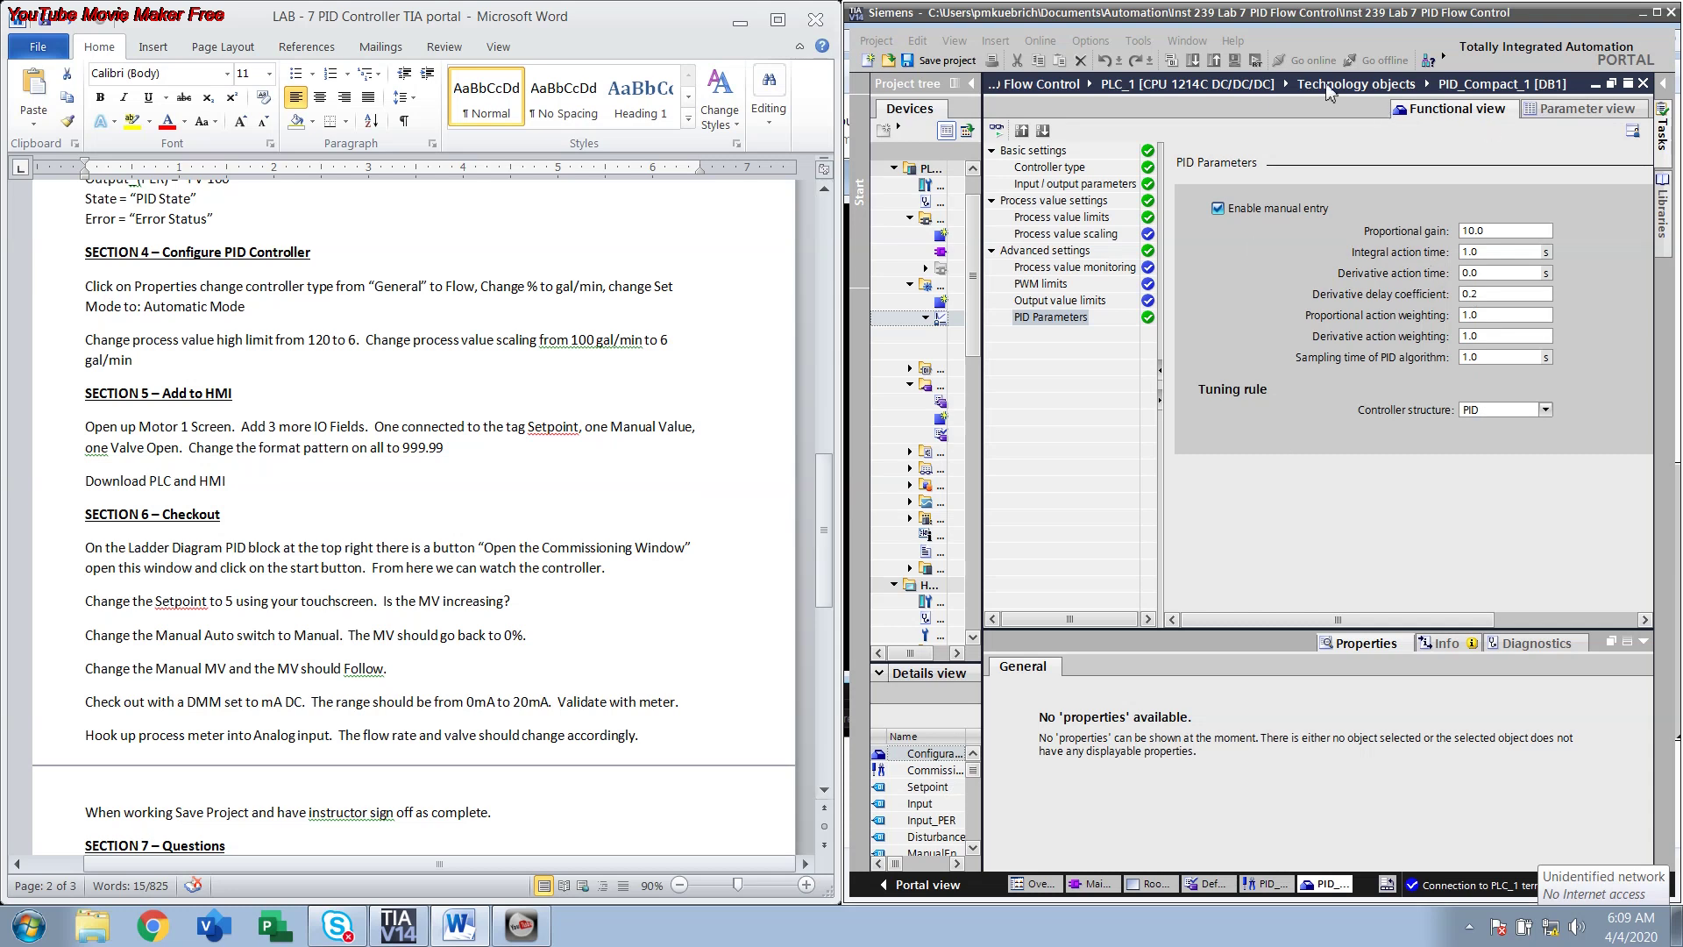
- Go online with the PLC from the Main program and monitor the PID_Compact block's live values
{"action": "left_click", "coordinate": [1110, 878]}
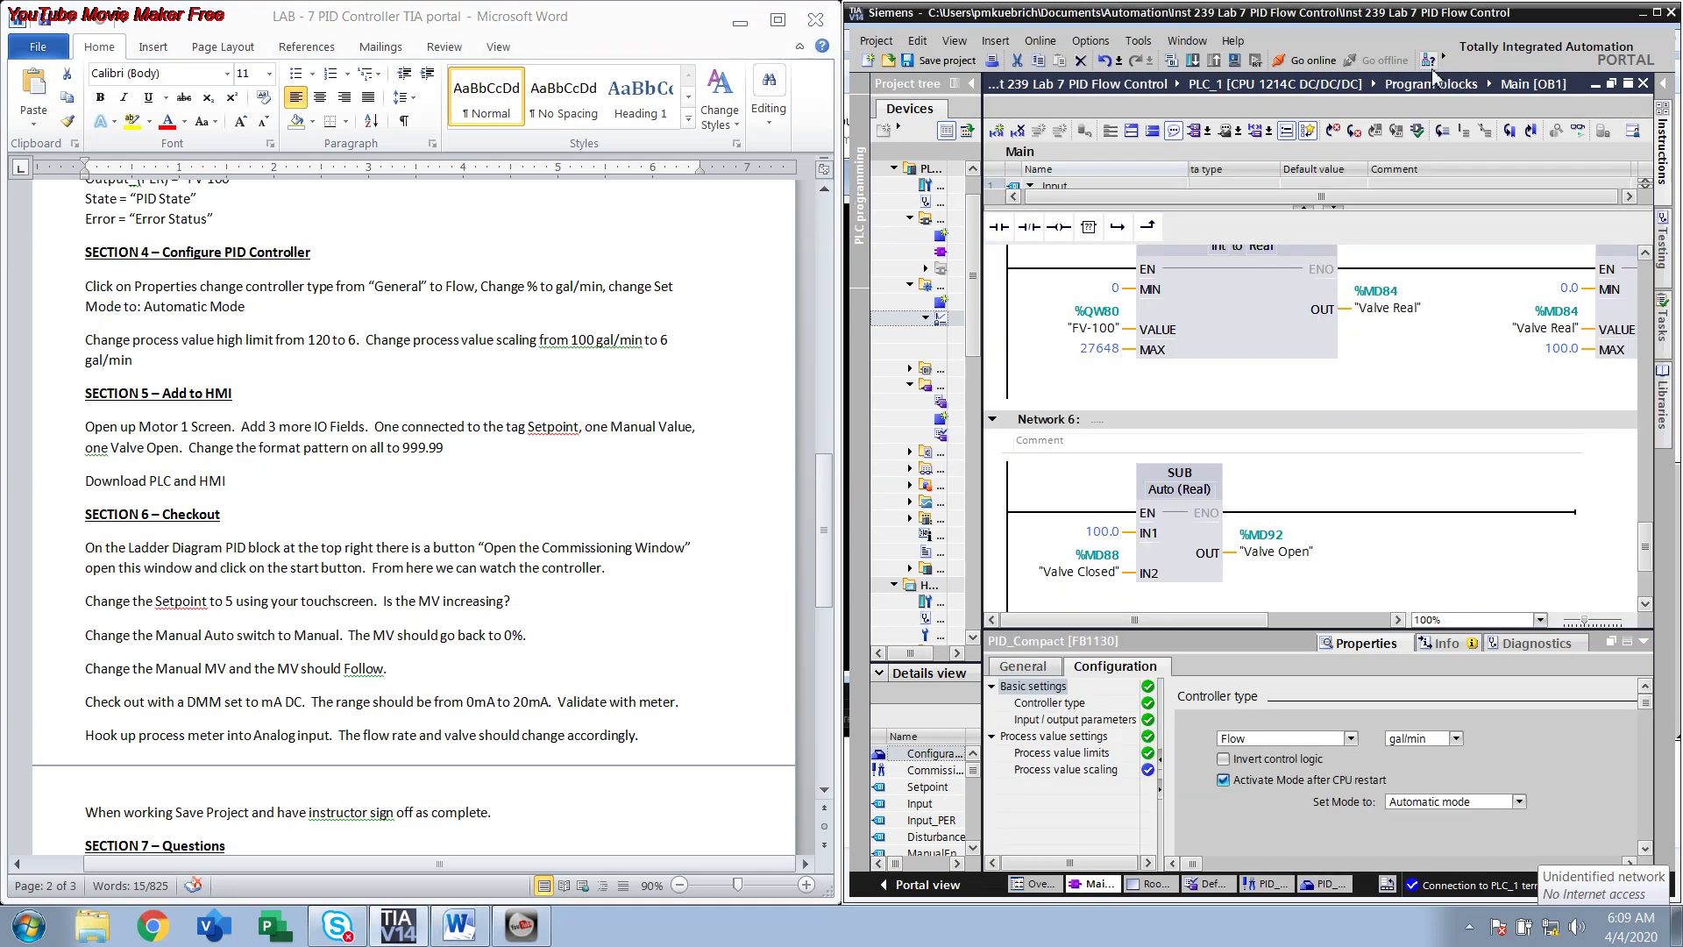
{"action": "left_click", "coordinate": [1307, 61]}
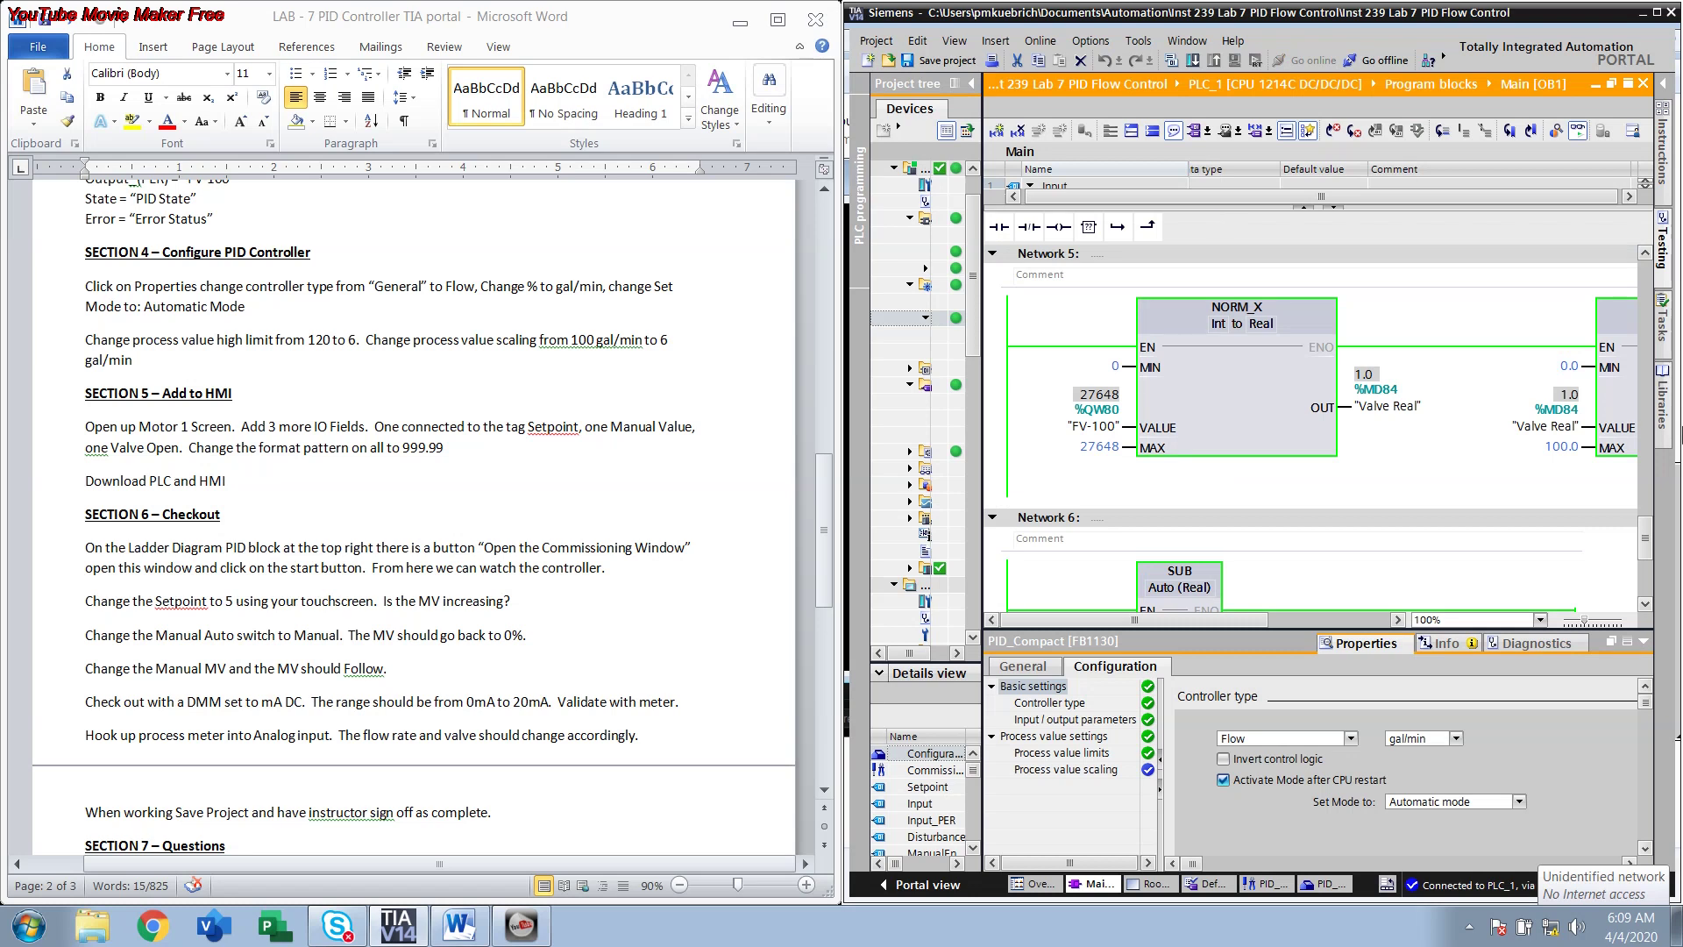
{"action": "left_click_drag", "start_coordinate": [1650, 537], "coordinate": [1644, 430]}
{"action": "left_click", "coordinate": [1634, 426]}
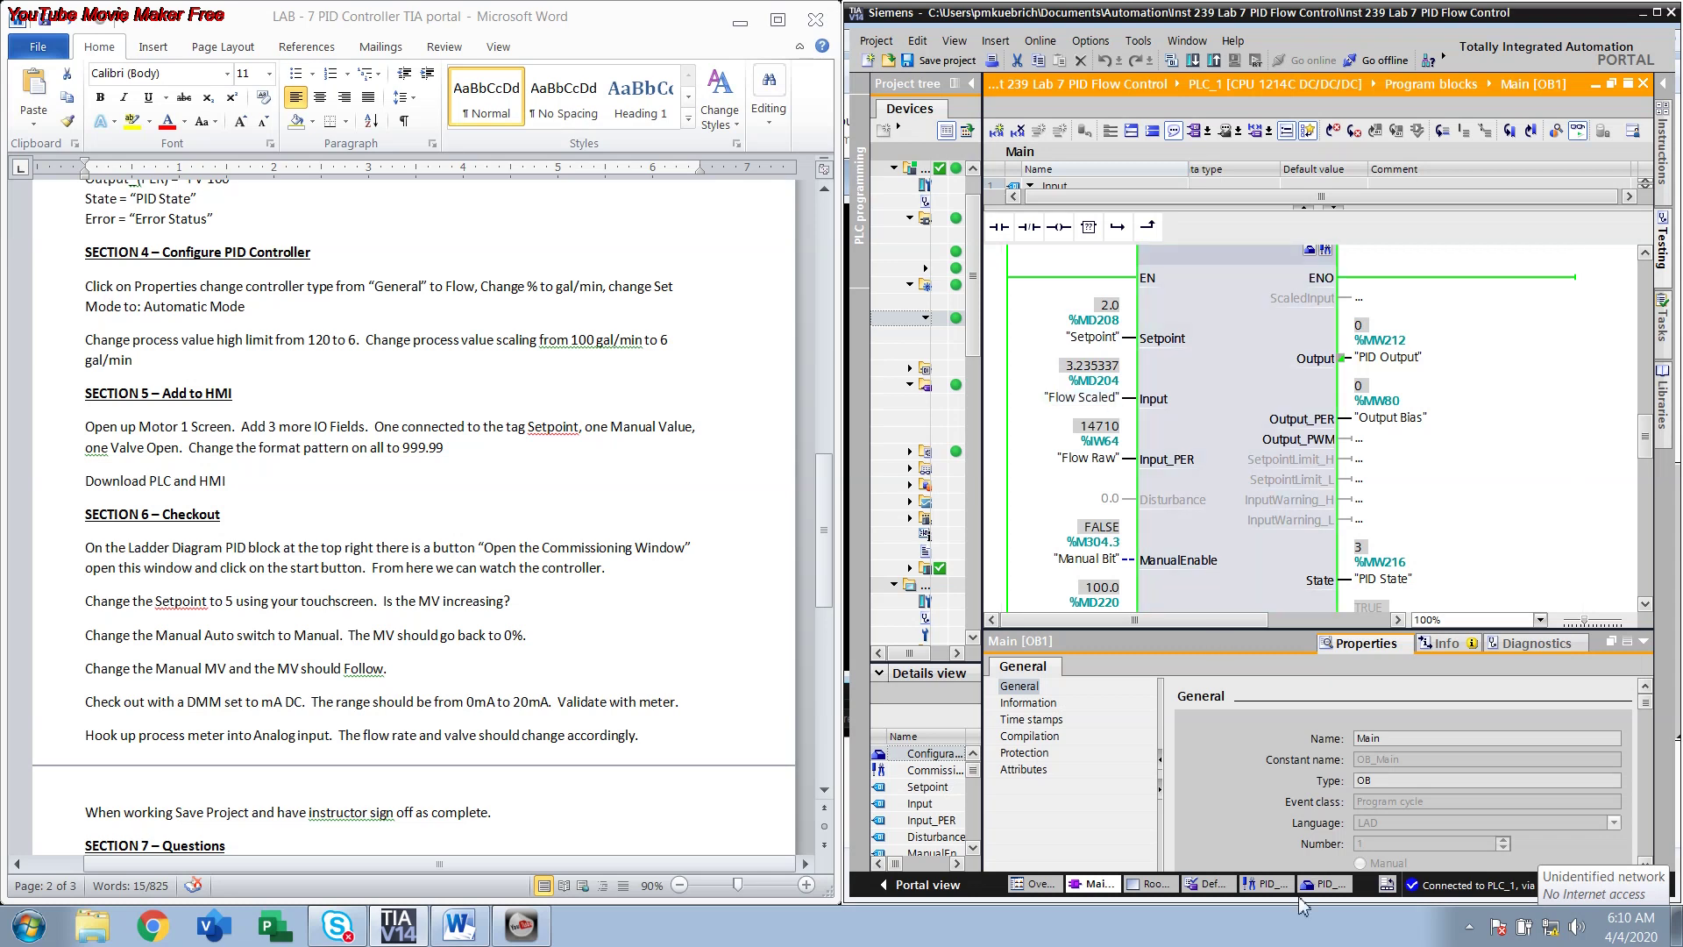
- Start the measurement in the PID_Compact commissioning window with a 0.3 s sampling time and show the controller's online status
{"action": "left_click", "coordinate": [1260, 889]}
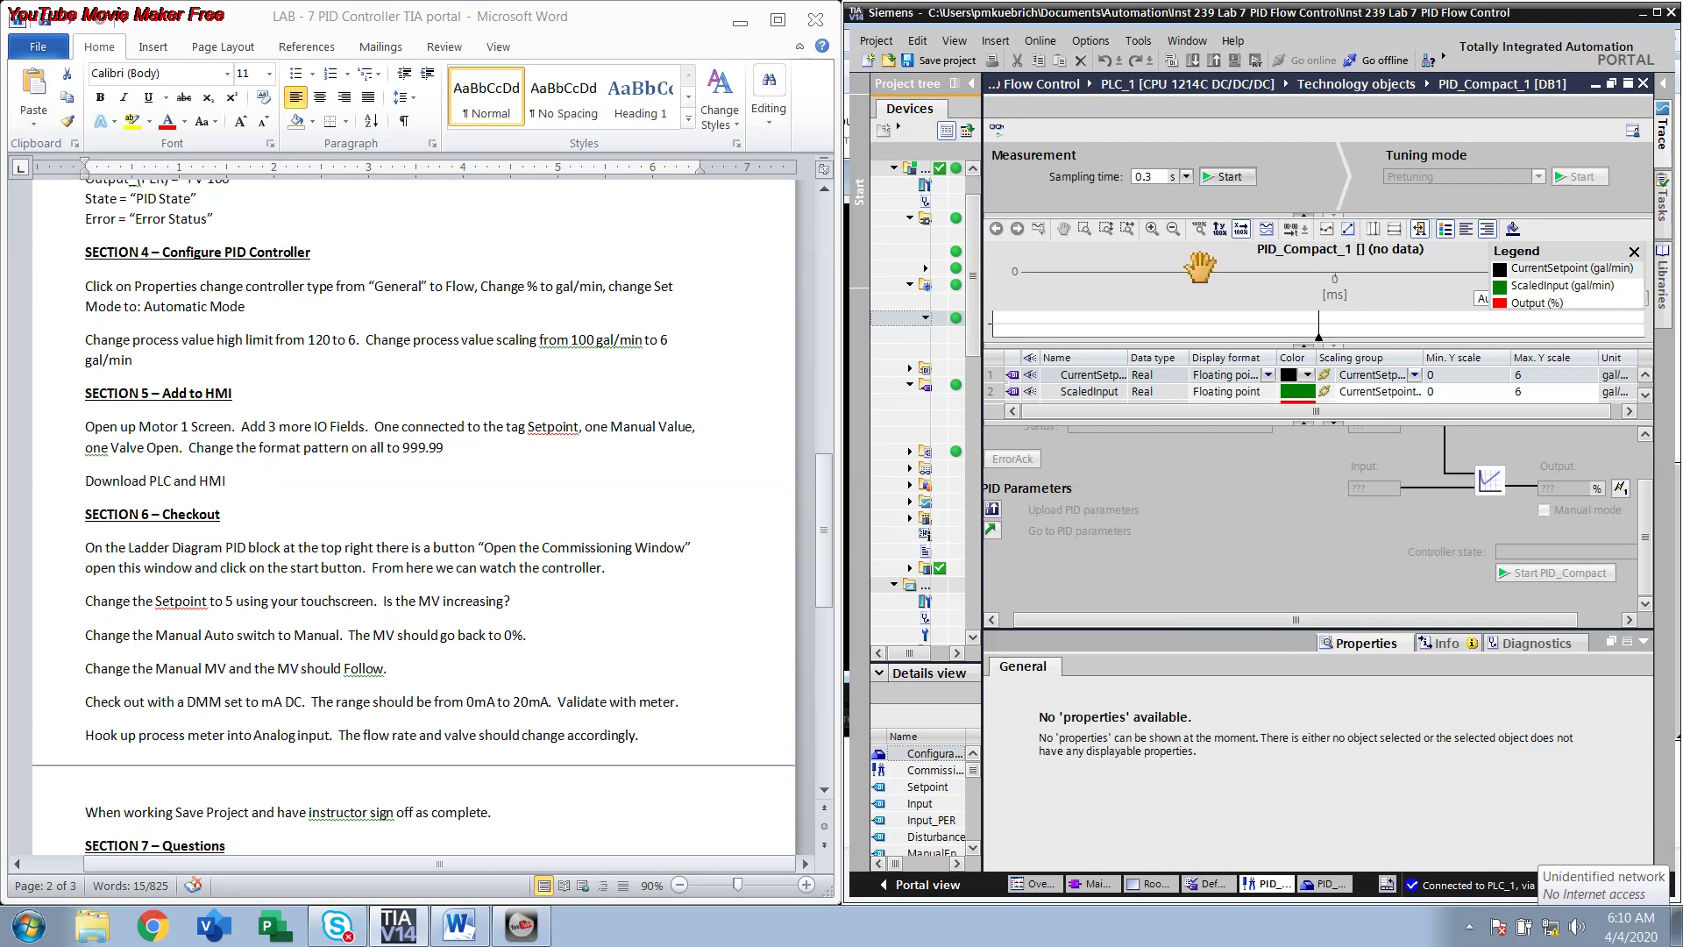
{"action": "left_click", "coordinate": [1226, 177]}
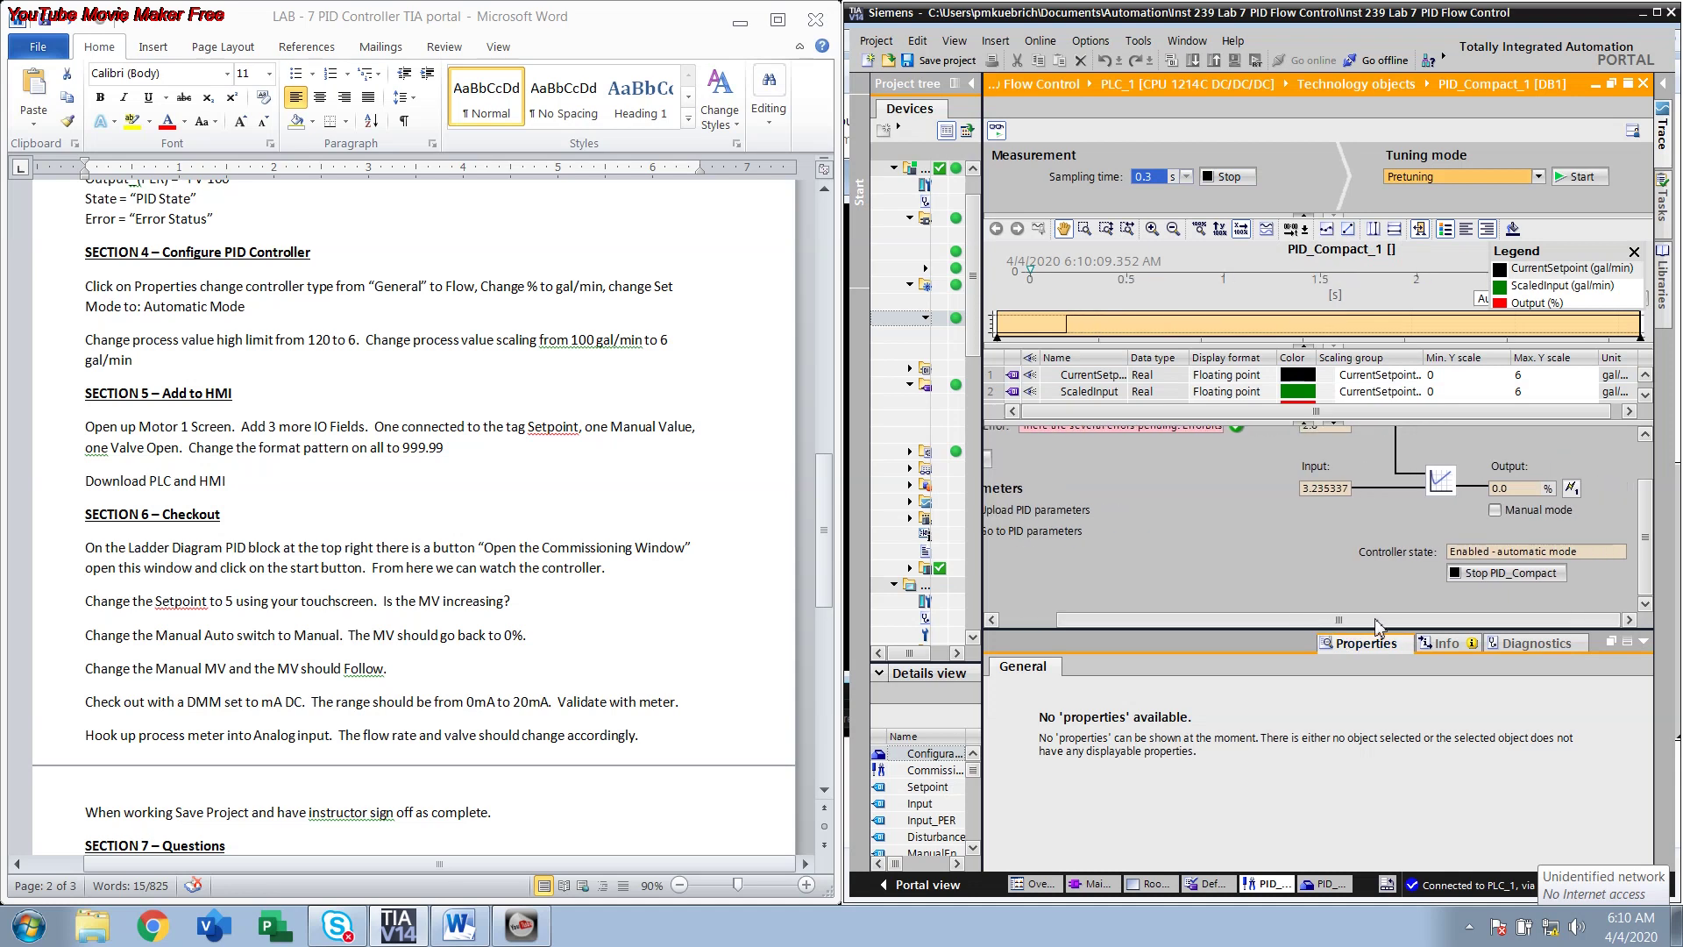
{"action": "scroll", "coordinate": [1645, 502], "scroll_direction": "up", "scroll_amount": 1}
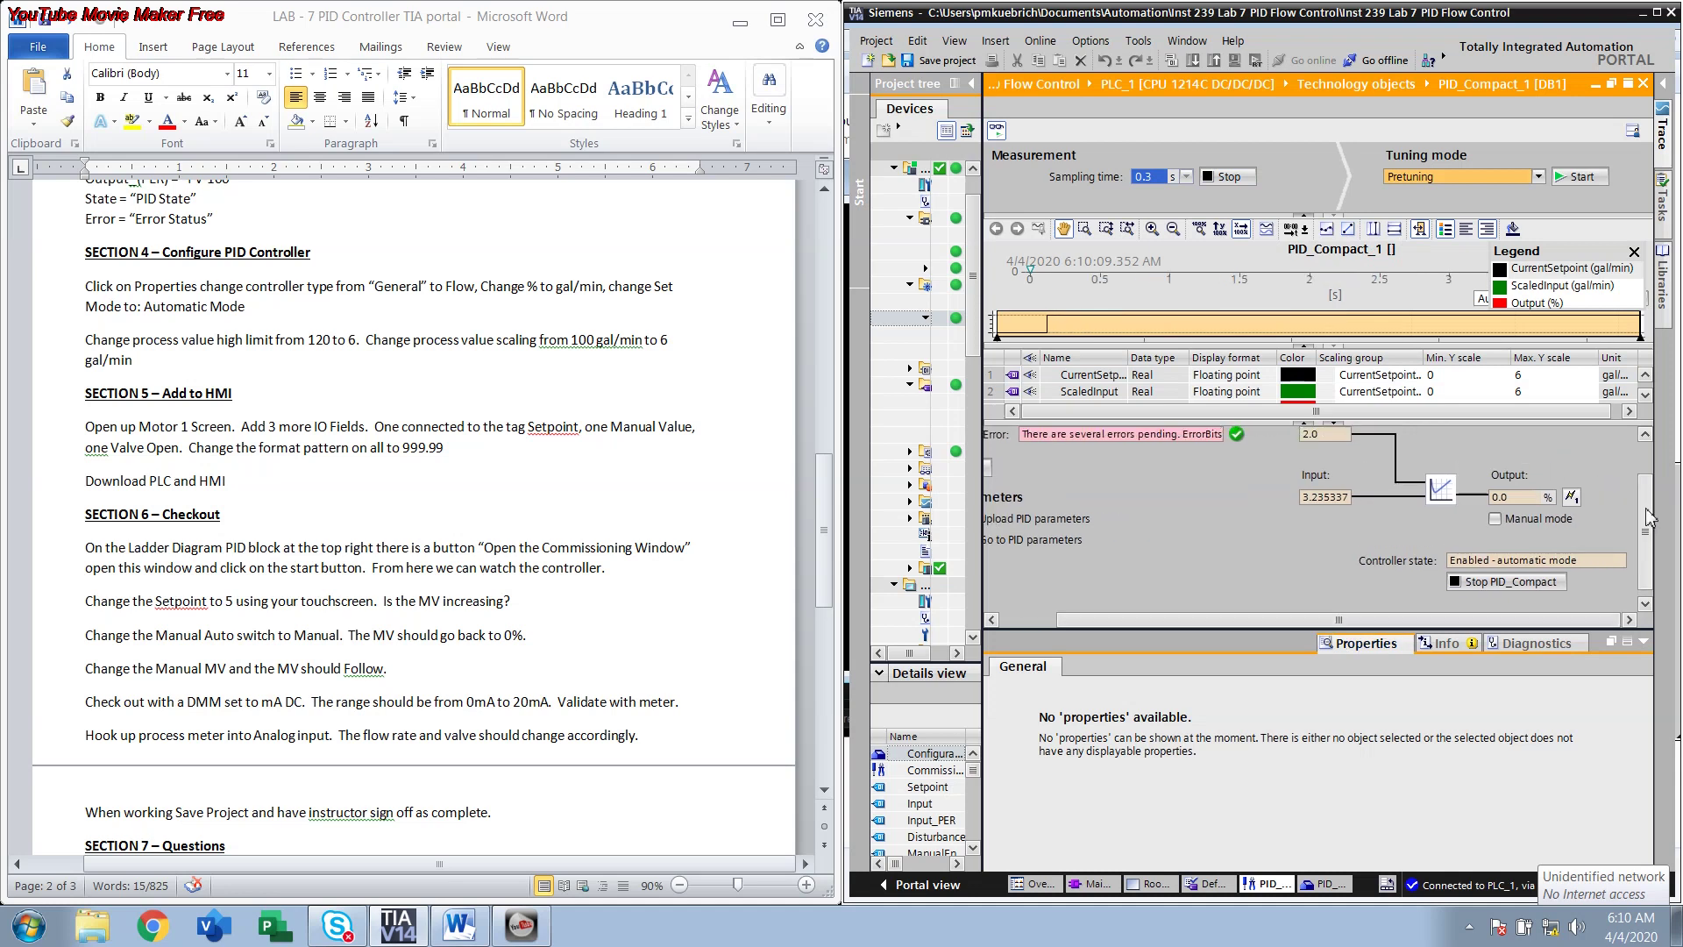
{"action": "left_click_drag", "start_coordinate": [1645, 502], "coordinate": [1644, 495]}
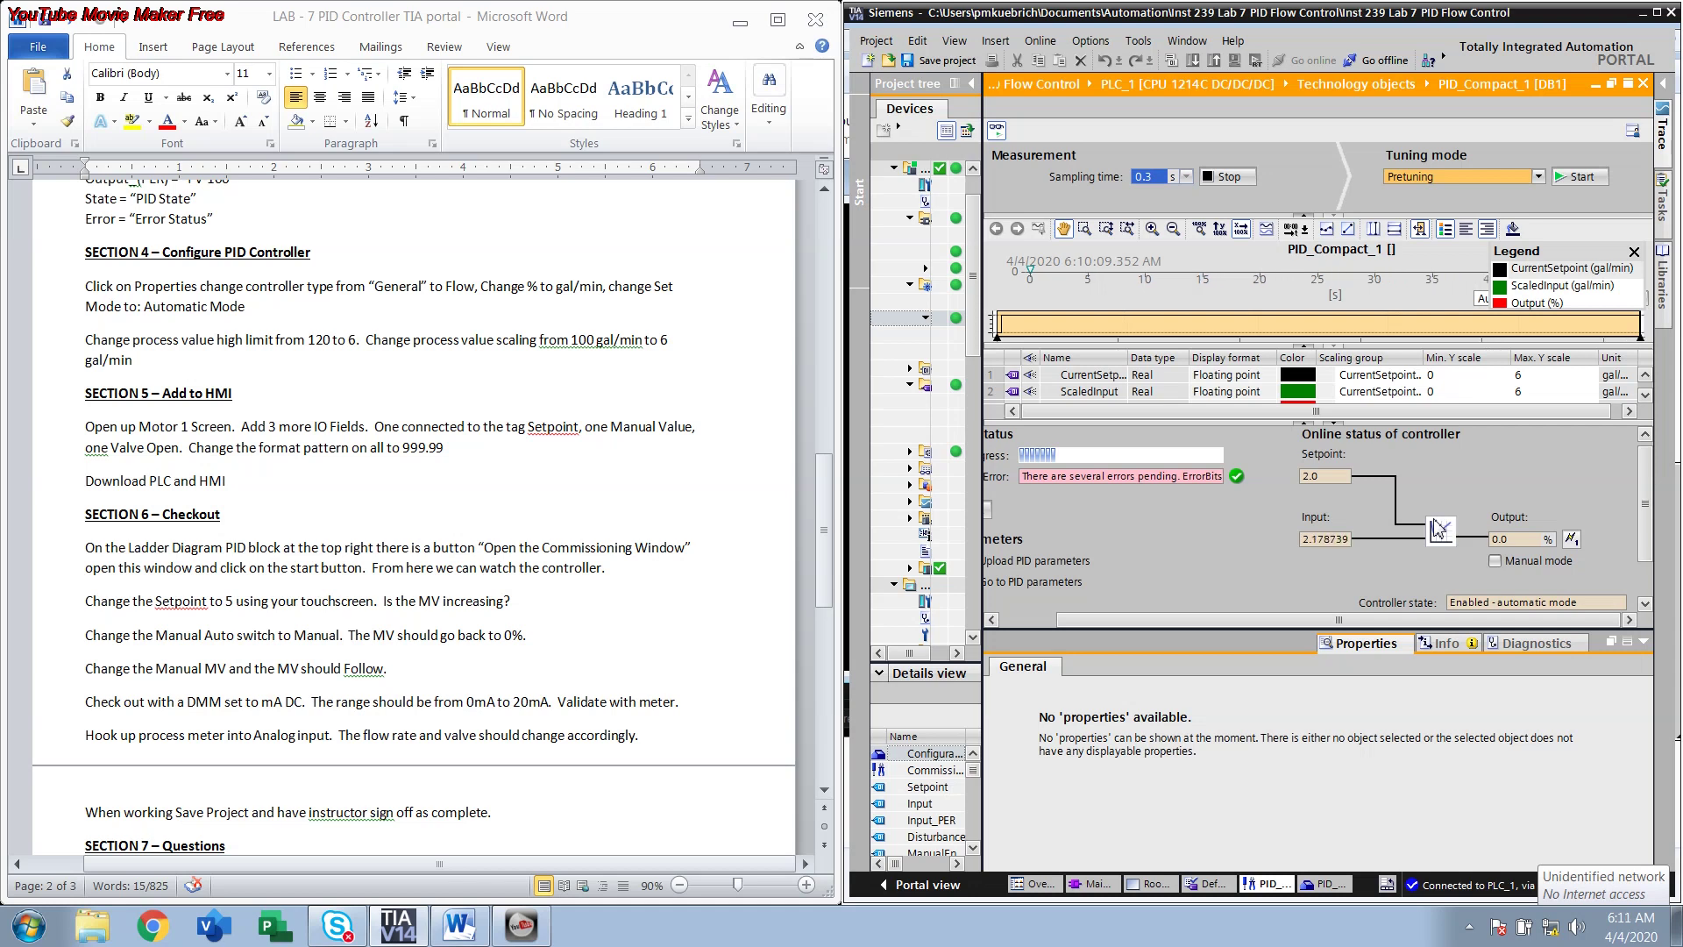
- Test the PID controller in manual mode and return it to automatic mode
{"action": "left_click", "coordinate": [1495, 561]}
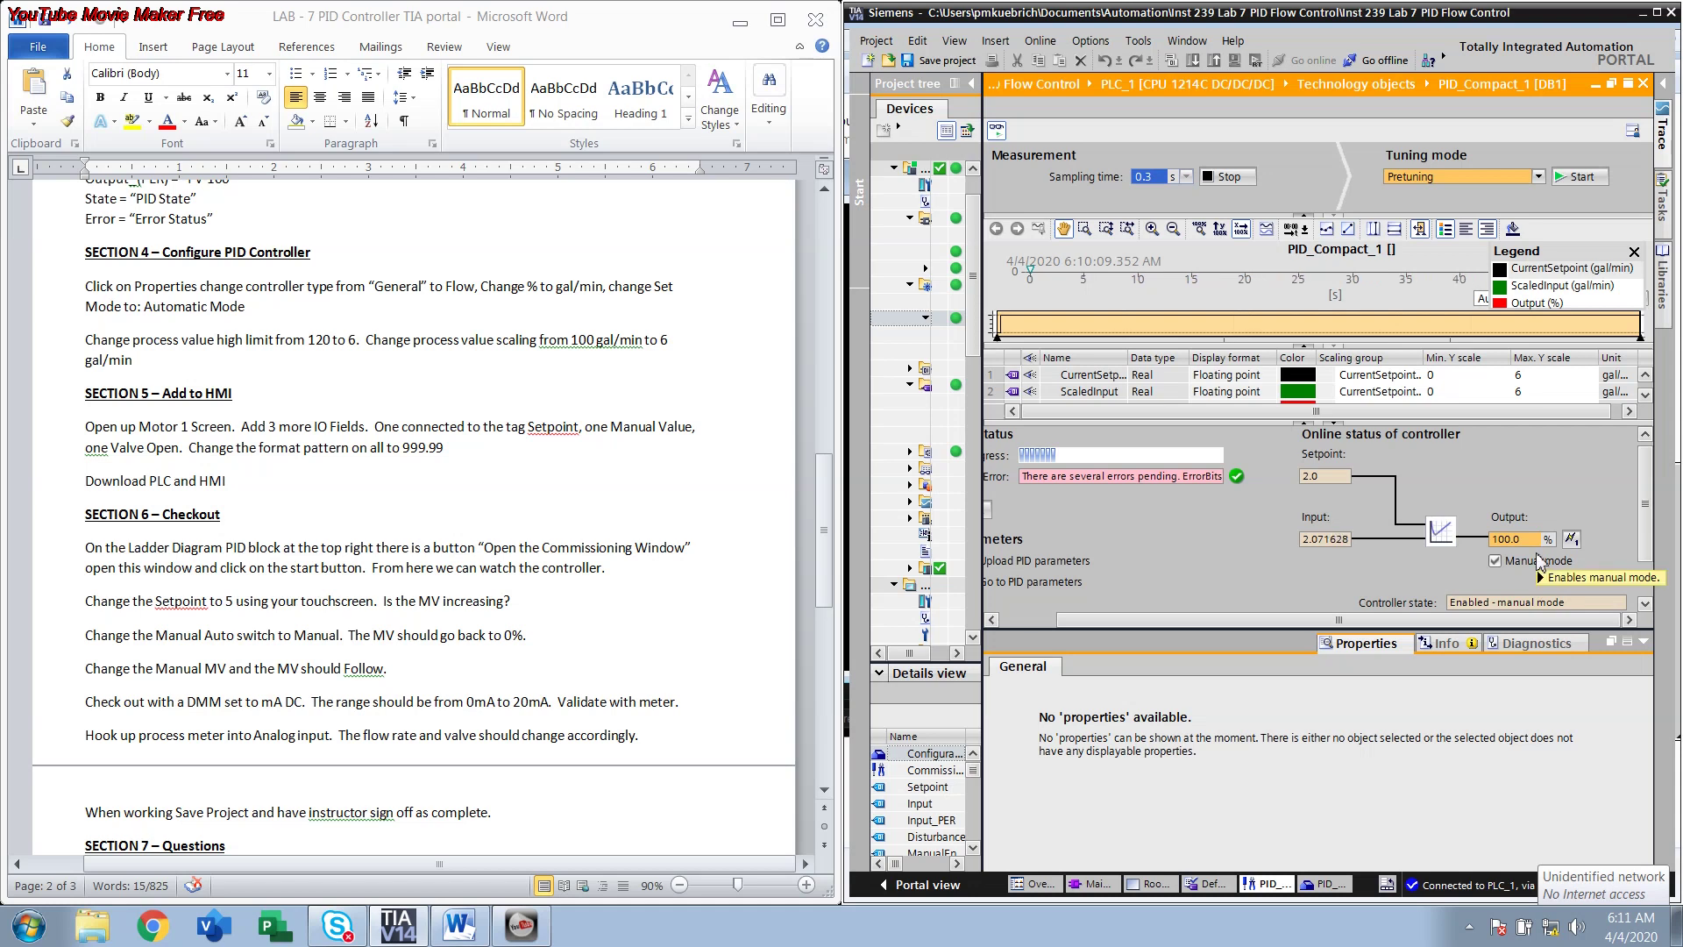
{"action": "mouse_move", "coordinate": [1539, 561]}
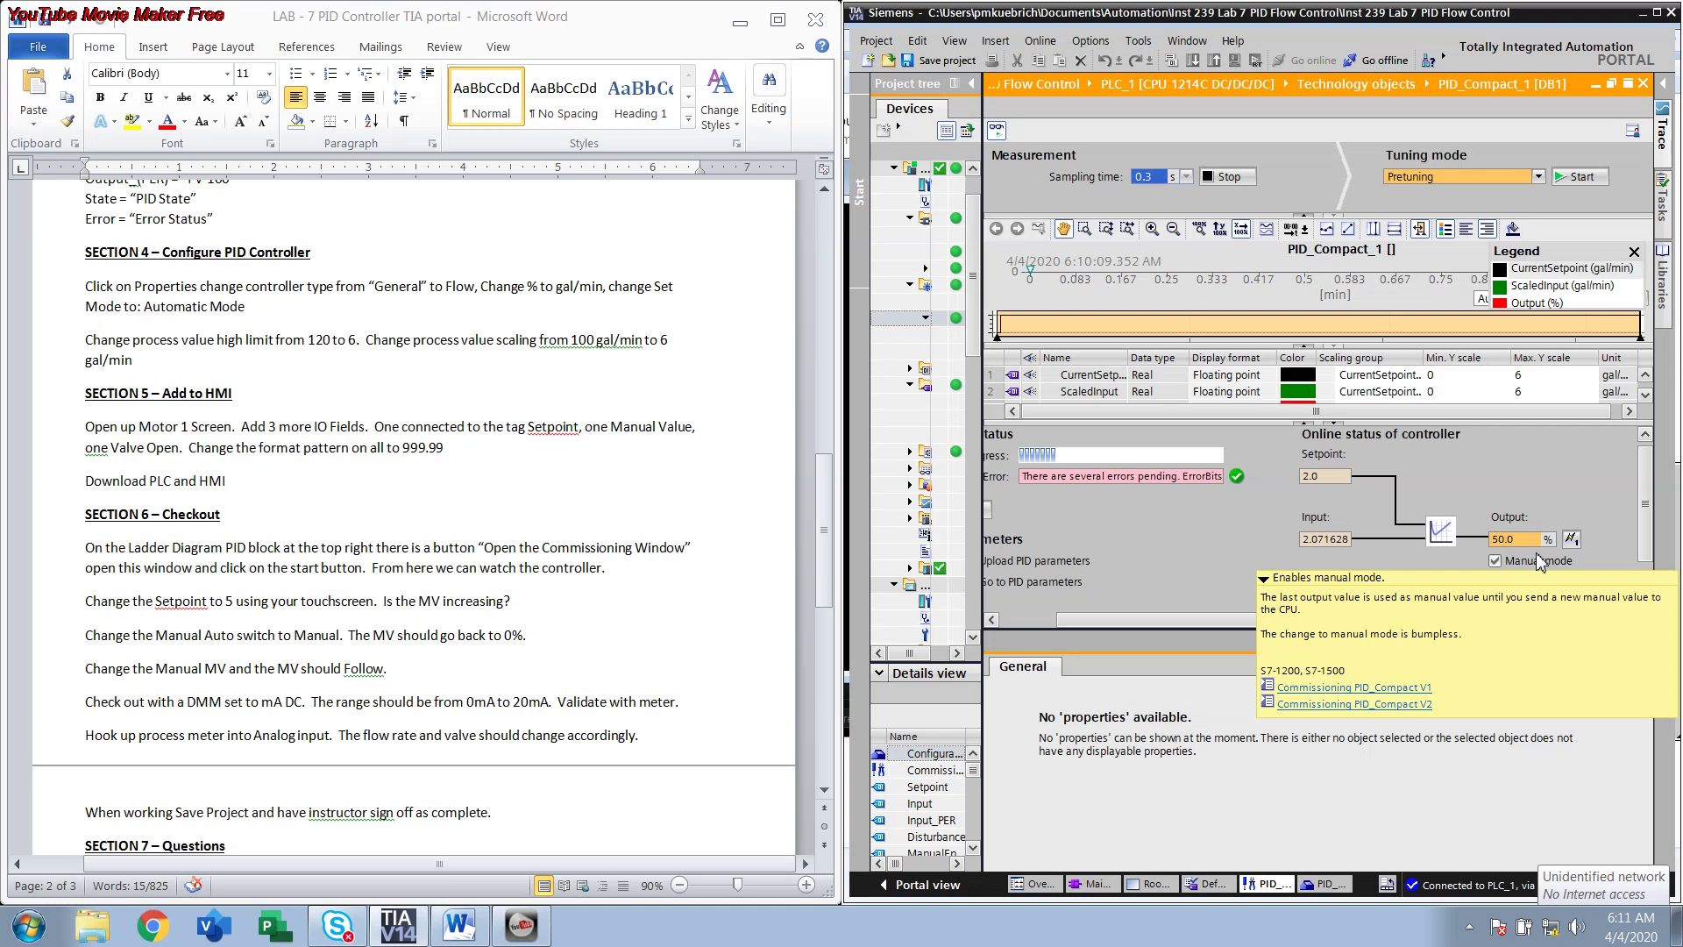
{"action": "left_click", "coordinate": [1540, 562]}
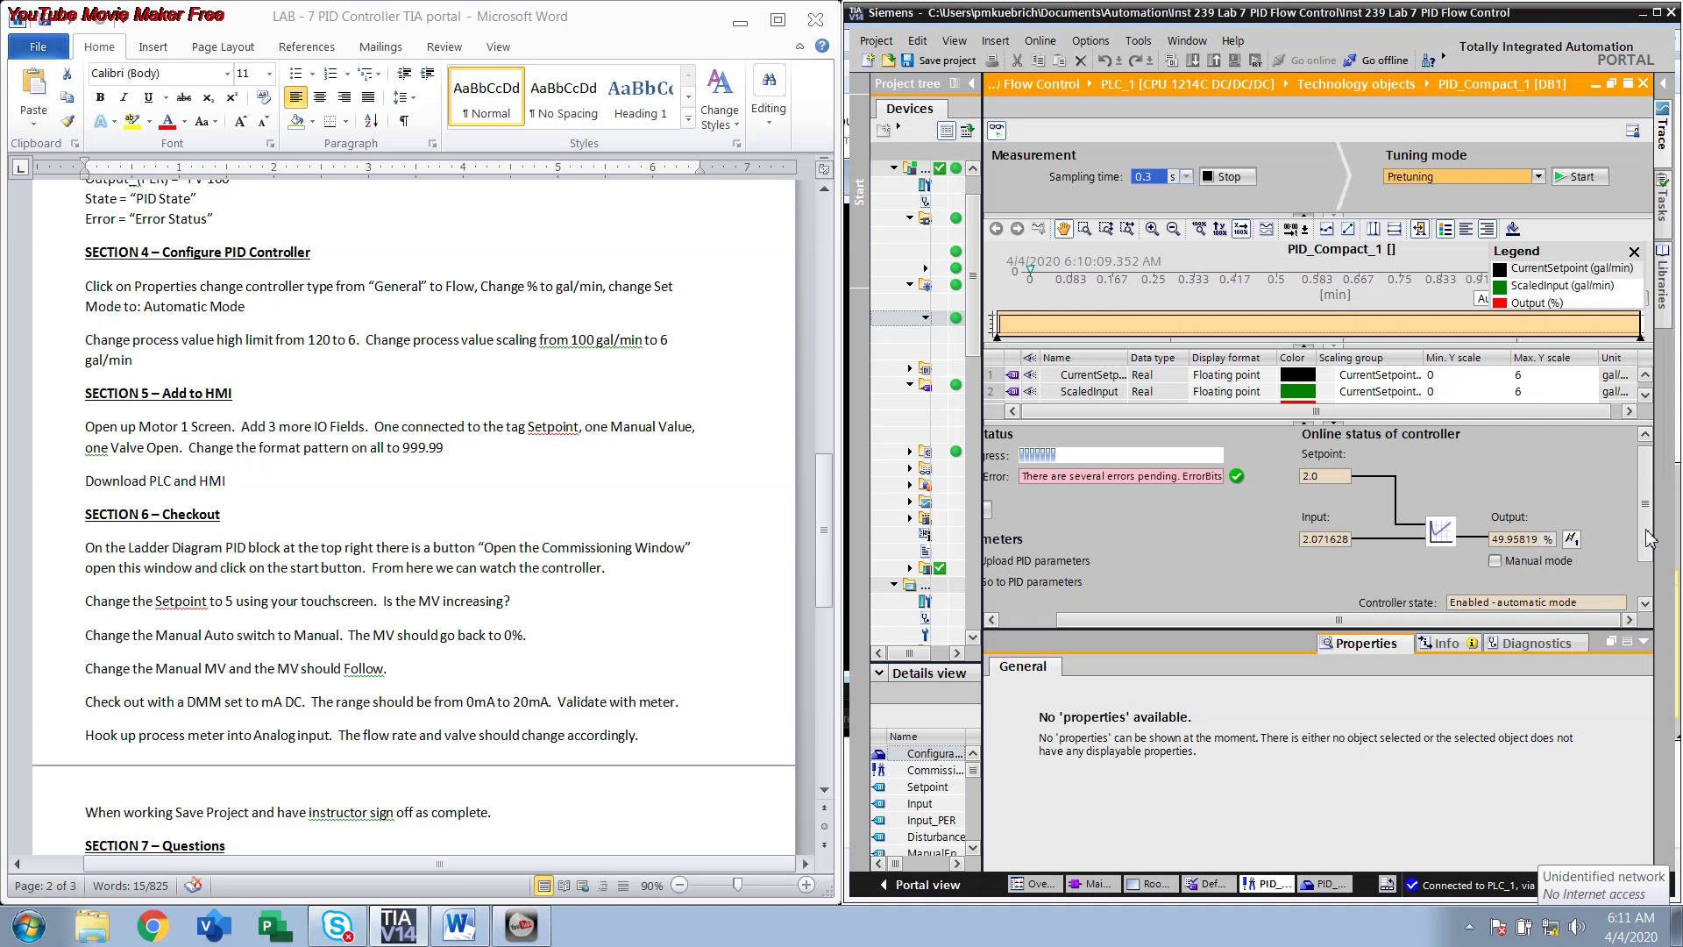
- Show the online PID Parameters of PID_Compact and review the Section 7 questions in the lab document
{"action": "left_click", "coordinate": [1322, 885]}
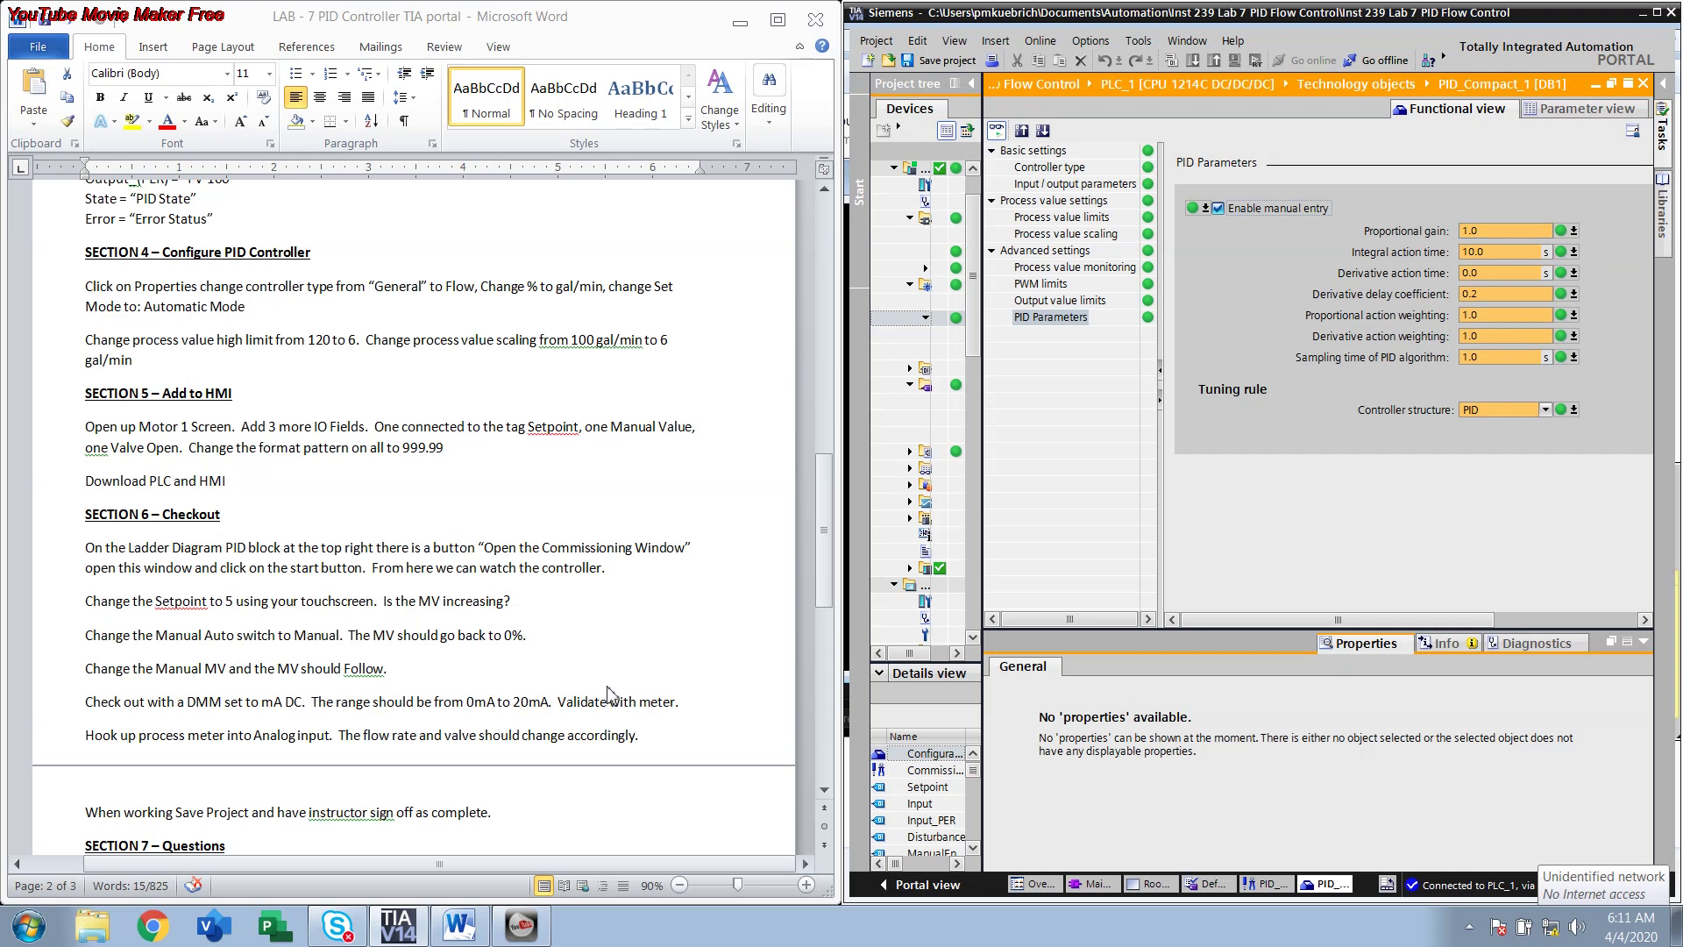
{"action": "left_click_drag", "start_coordinate": [831, 568], "coordinate": [834, 716]}
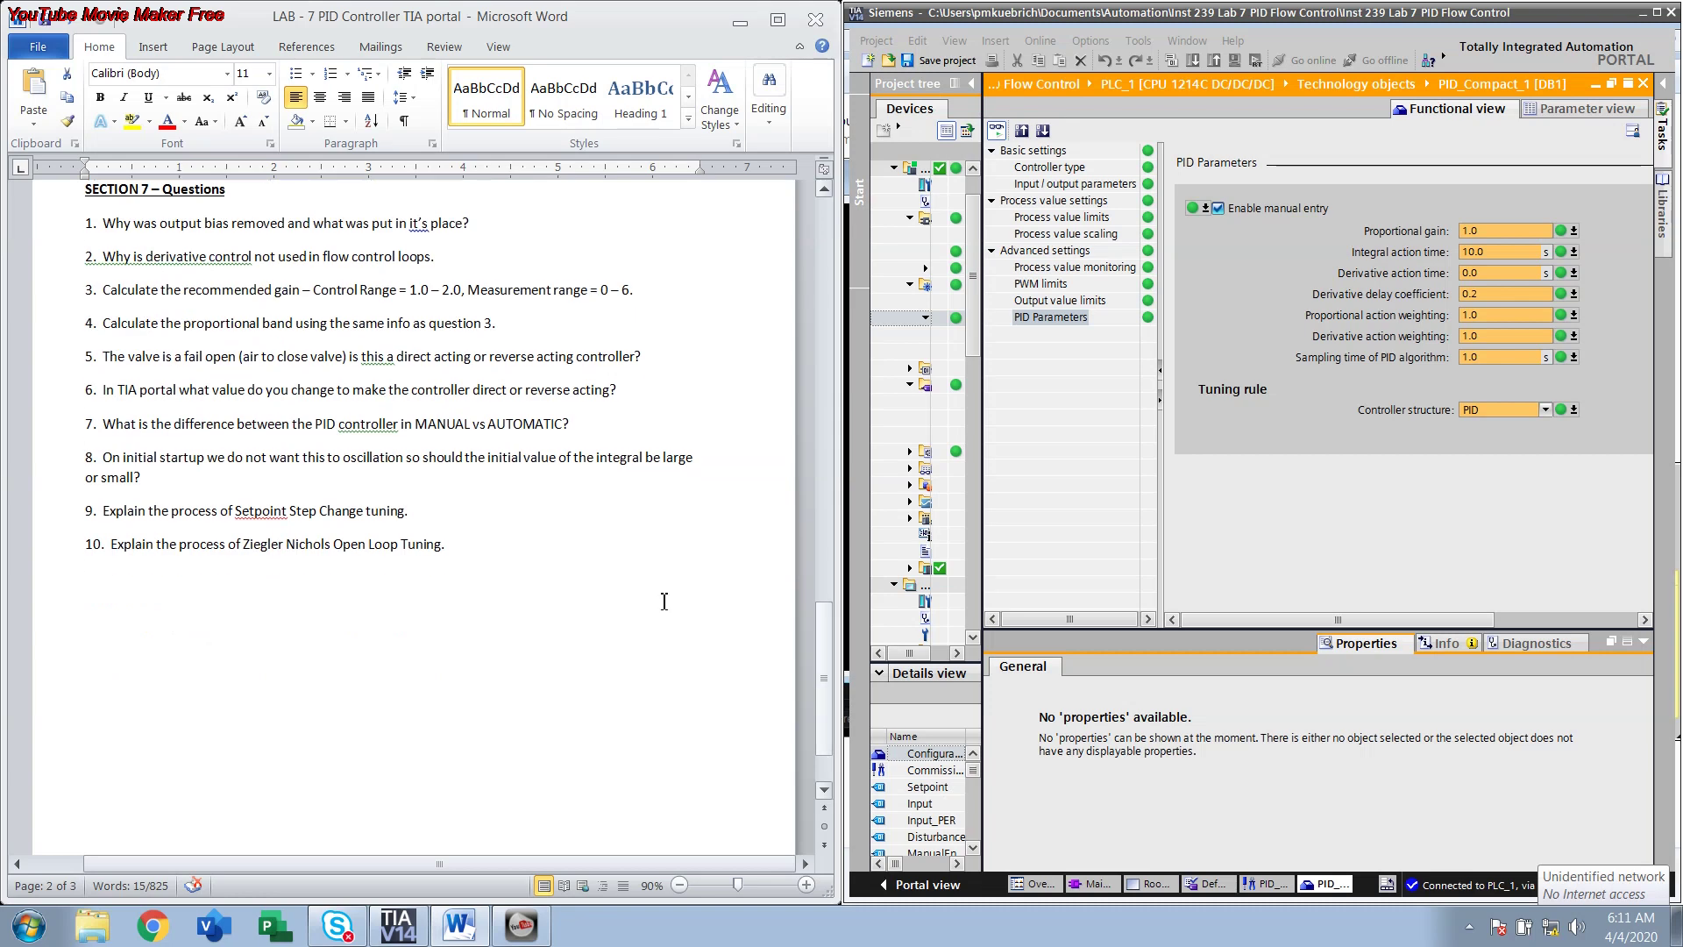
{"action": "left_click", "coordinate": [226, 202]}
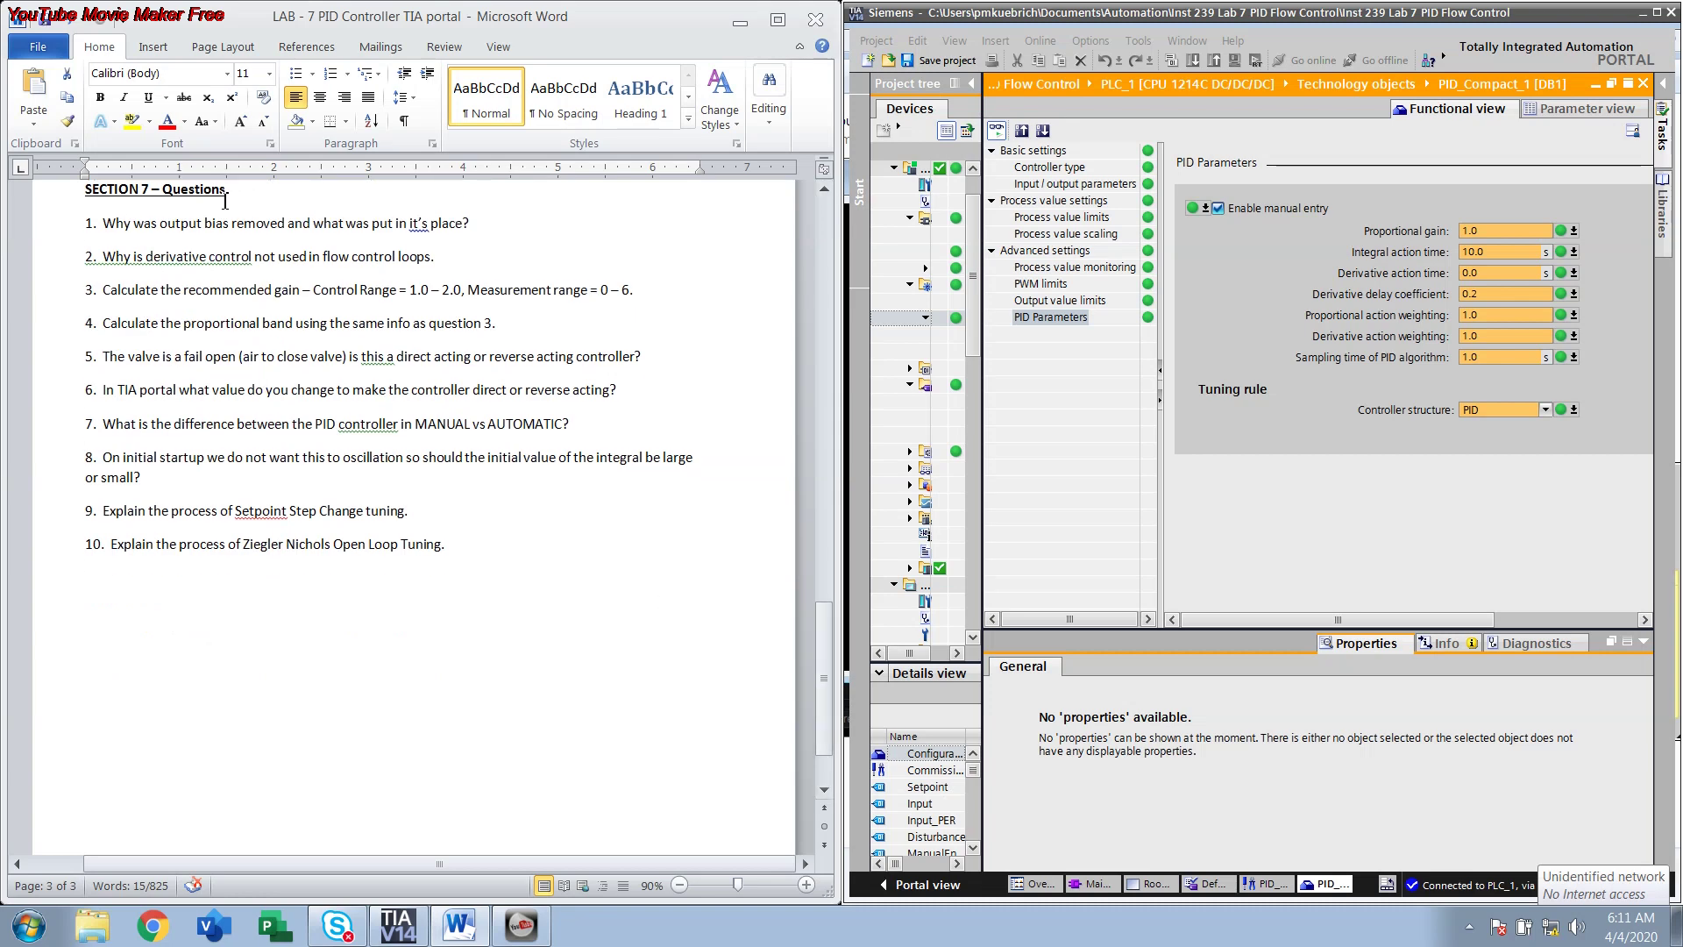